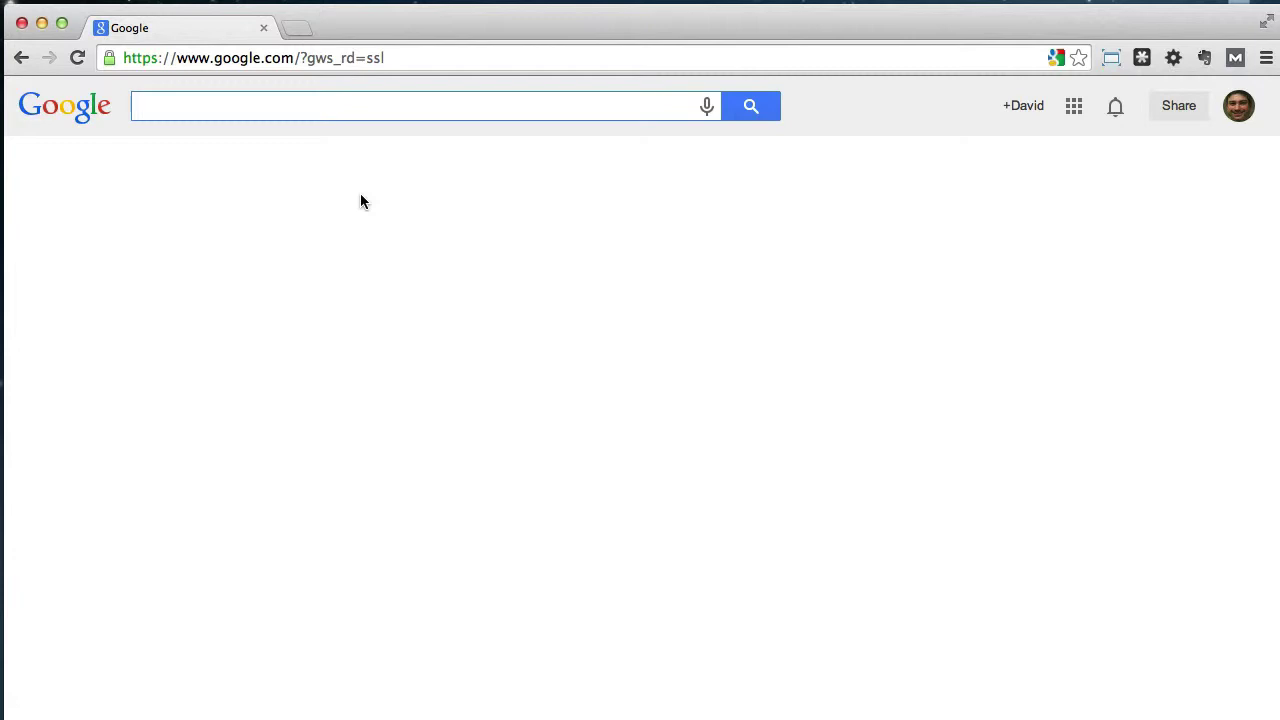
{"action": "type", "text": "pingdom"}
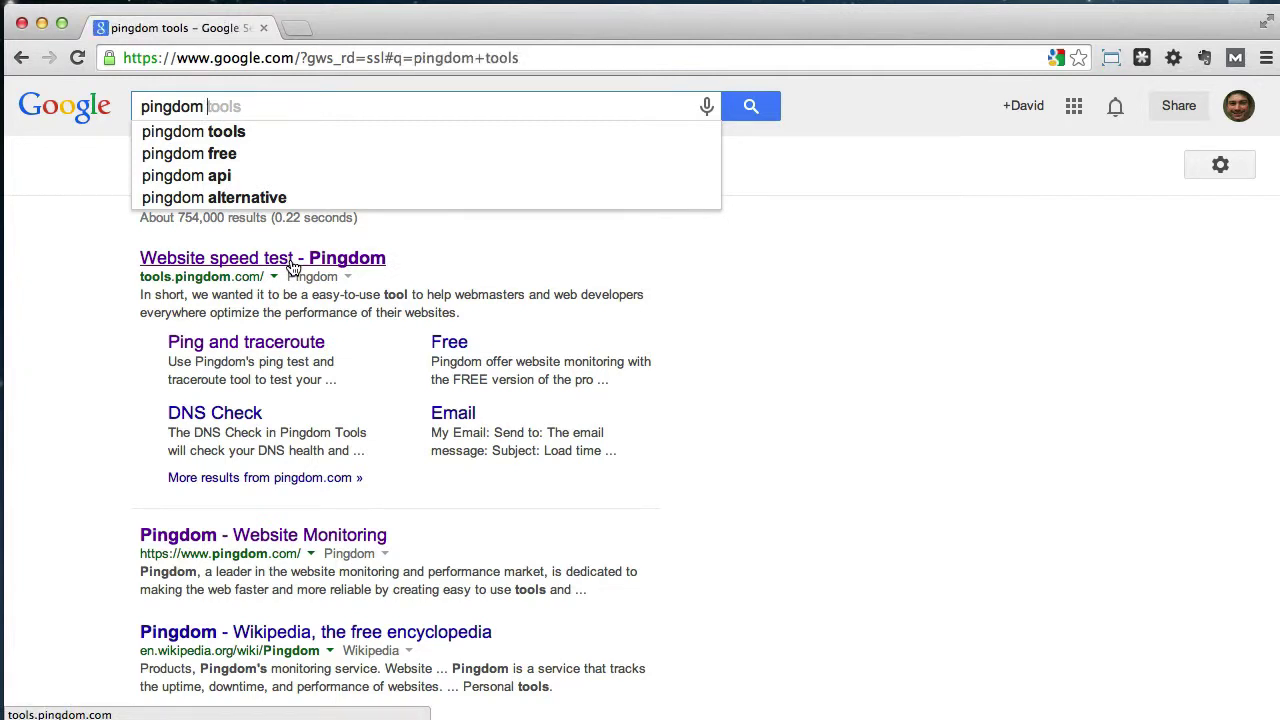
{"action": "left_click", "coordinate": [293, 266]}
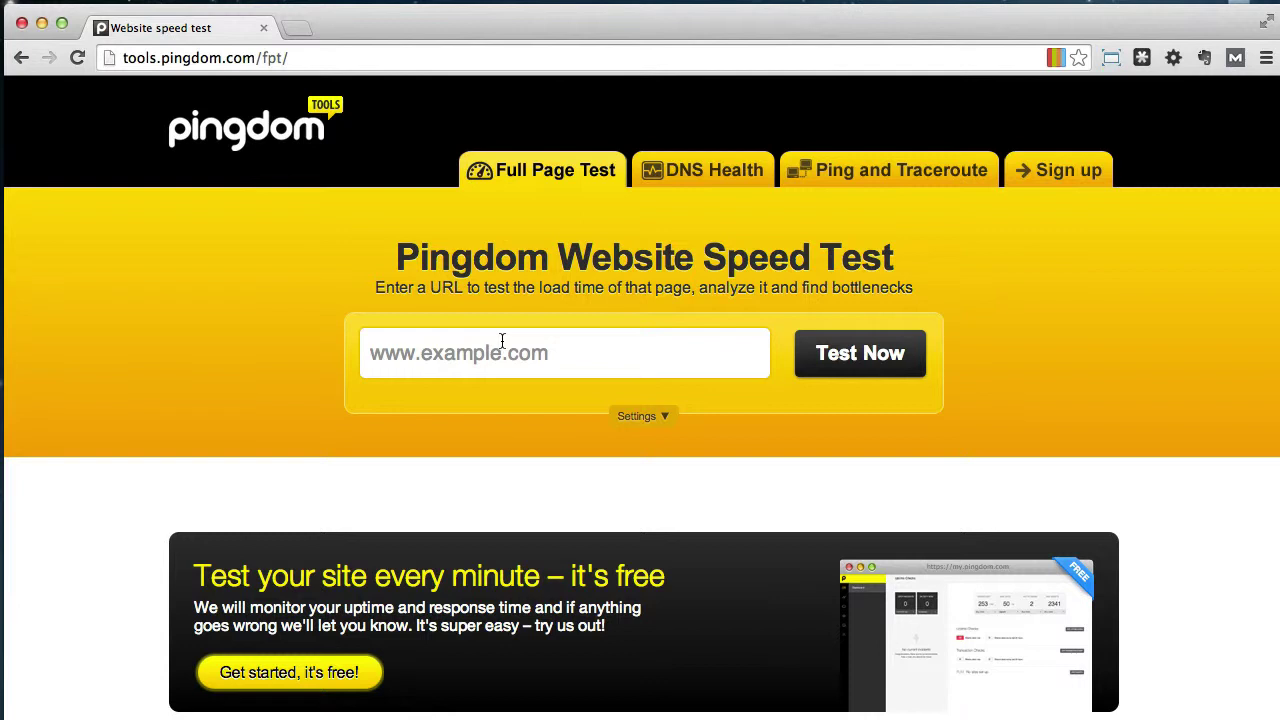
{"action": "left_click", "coordinate": [502, 341]}
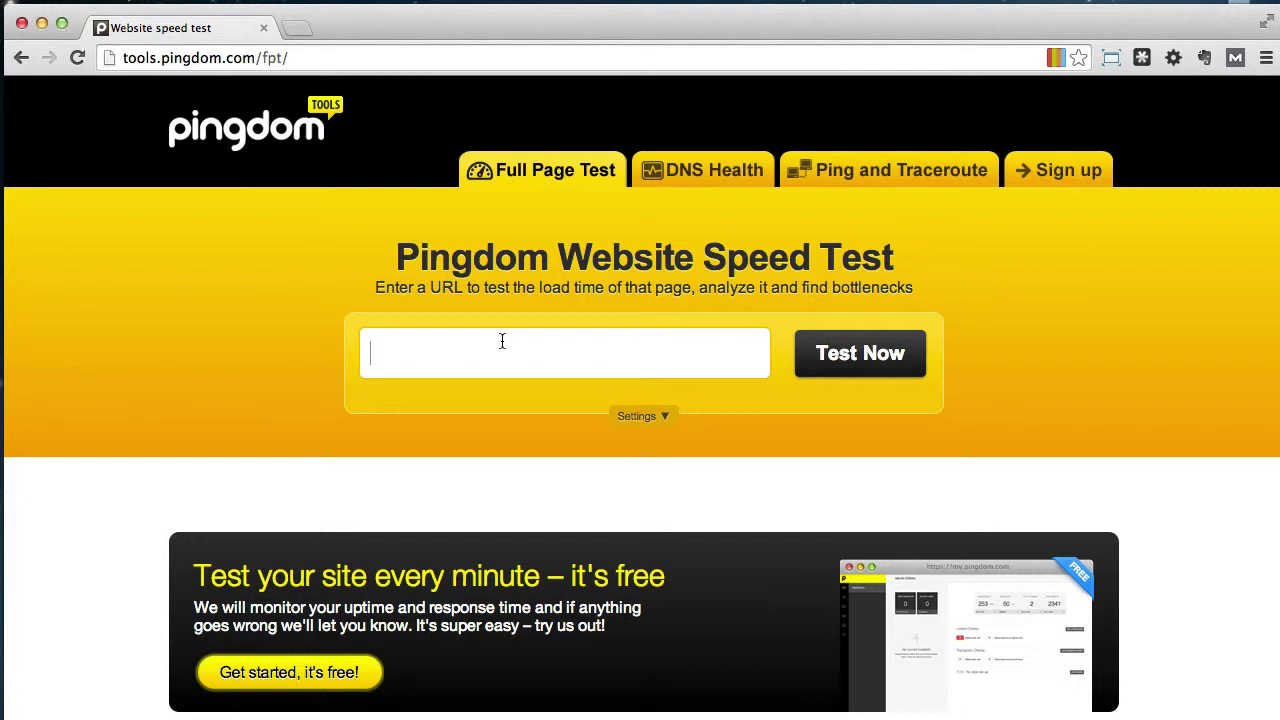
{"action": "type", "text": "www.cnsnews.com,"}
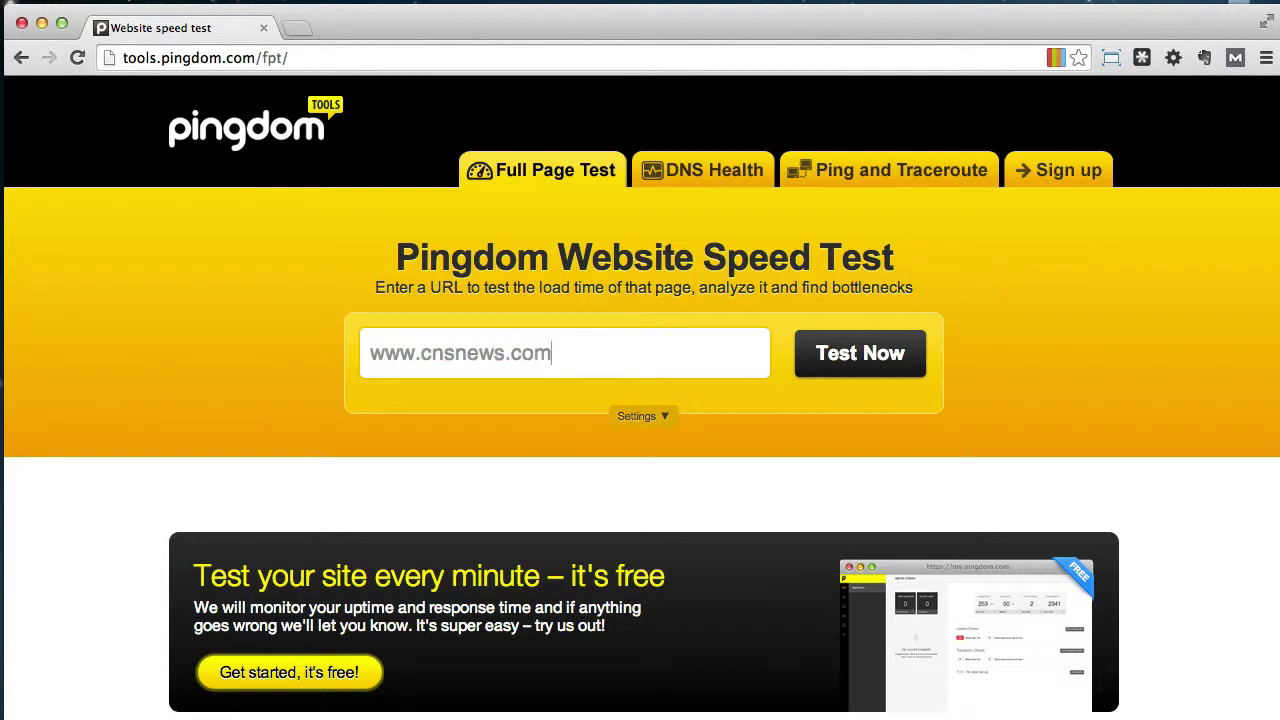
{"action": "left_click", "coordinate": [806, 360]}
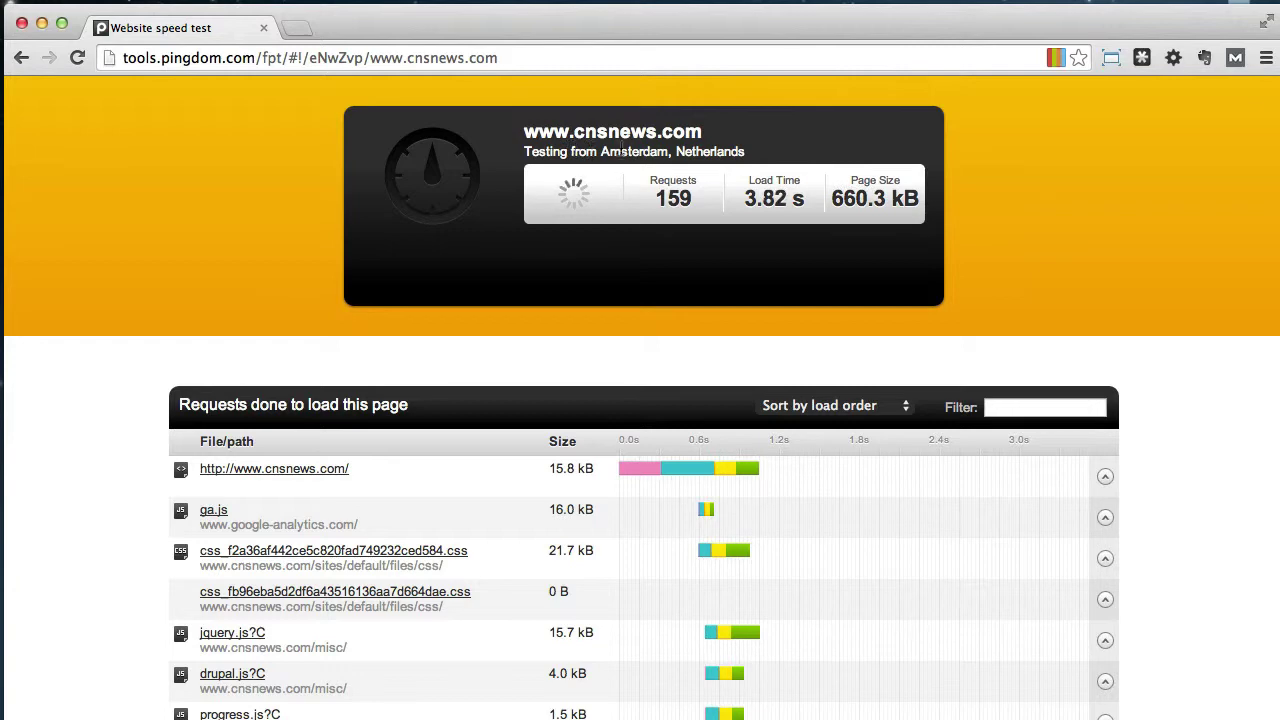
{"action": "left_click_drag", "start_coordinate": [601, 151], "coordinate": [750, 152]}
{"action": "left_click", "coordinate": [754, 157]}
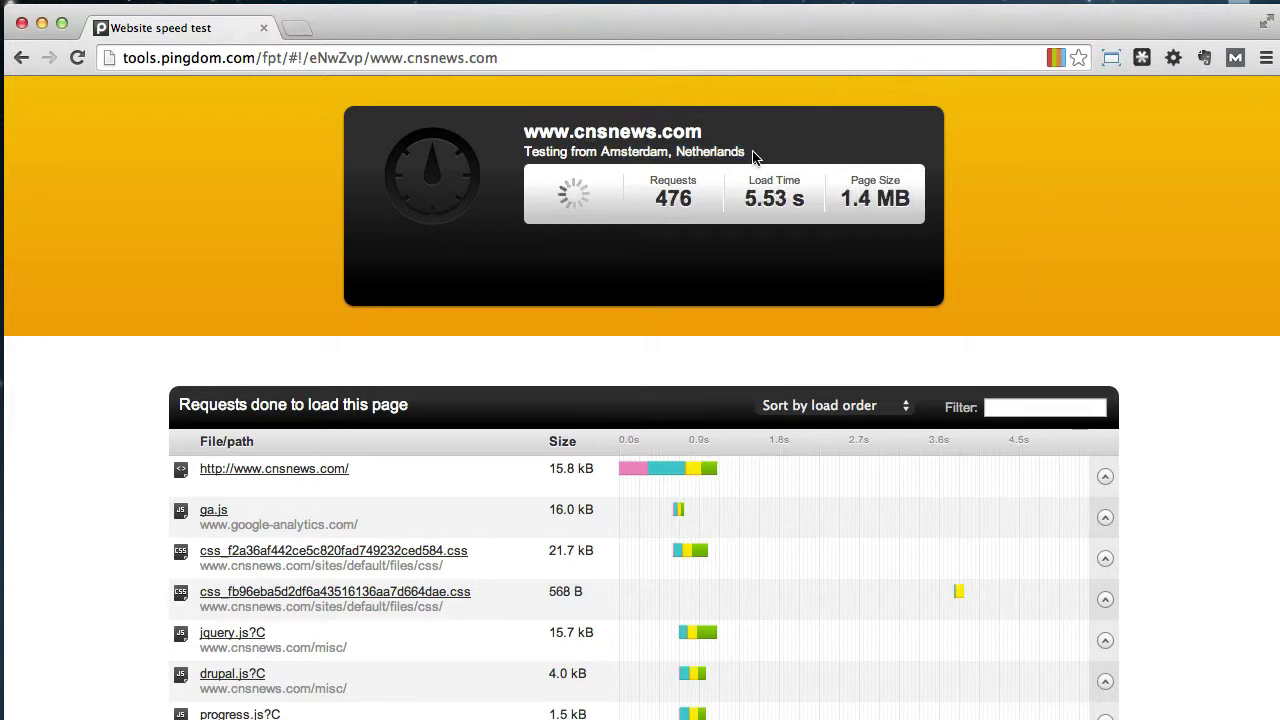
{"action": "scroll", "coordinate": [720, 235], "scroll_direction": "up", "scroll_amount": 3}
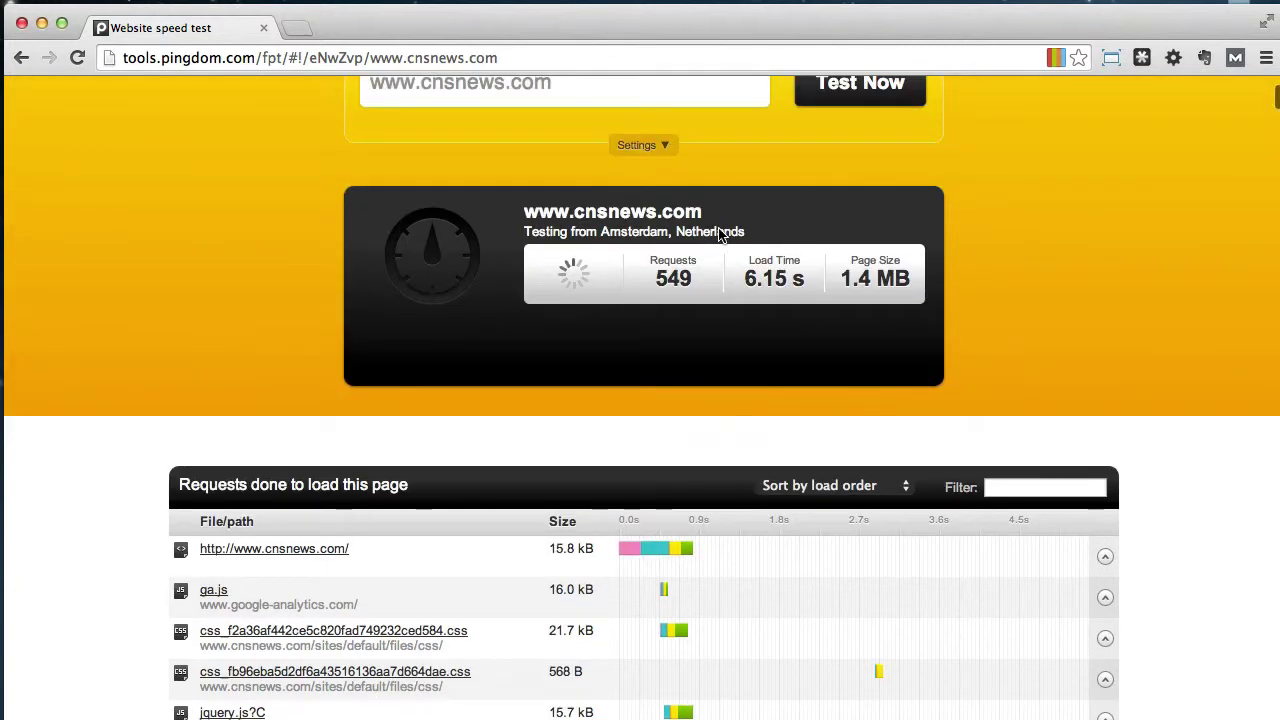
{"action": "scroll", "coordinate": [722, 235], "scroll_direction": "up", "scroll_amount": 1}
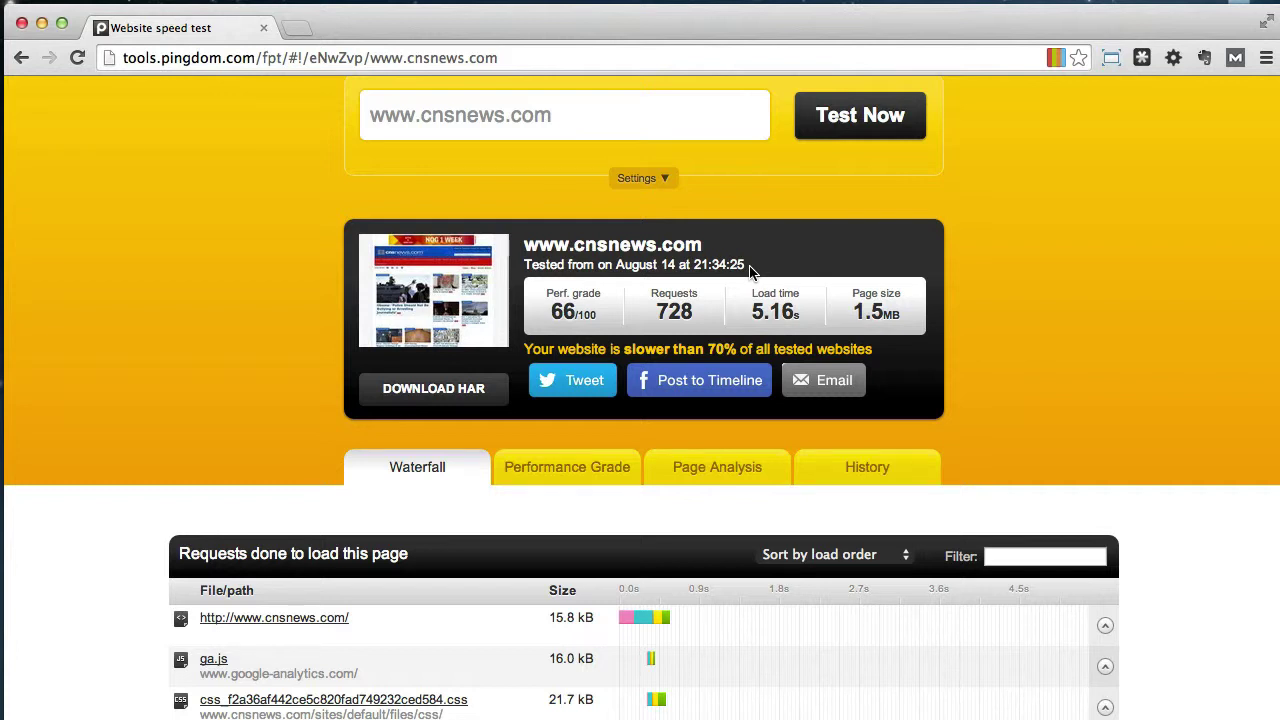
{"action": "scroll", "coordinate": [752, 272], "scroll_direction": "down", "scroll_amount": 1}
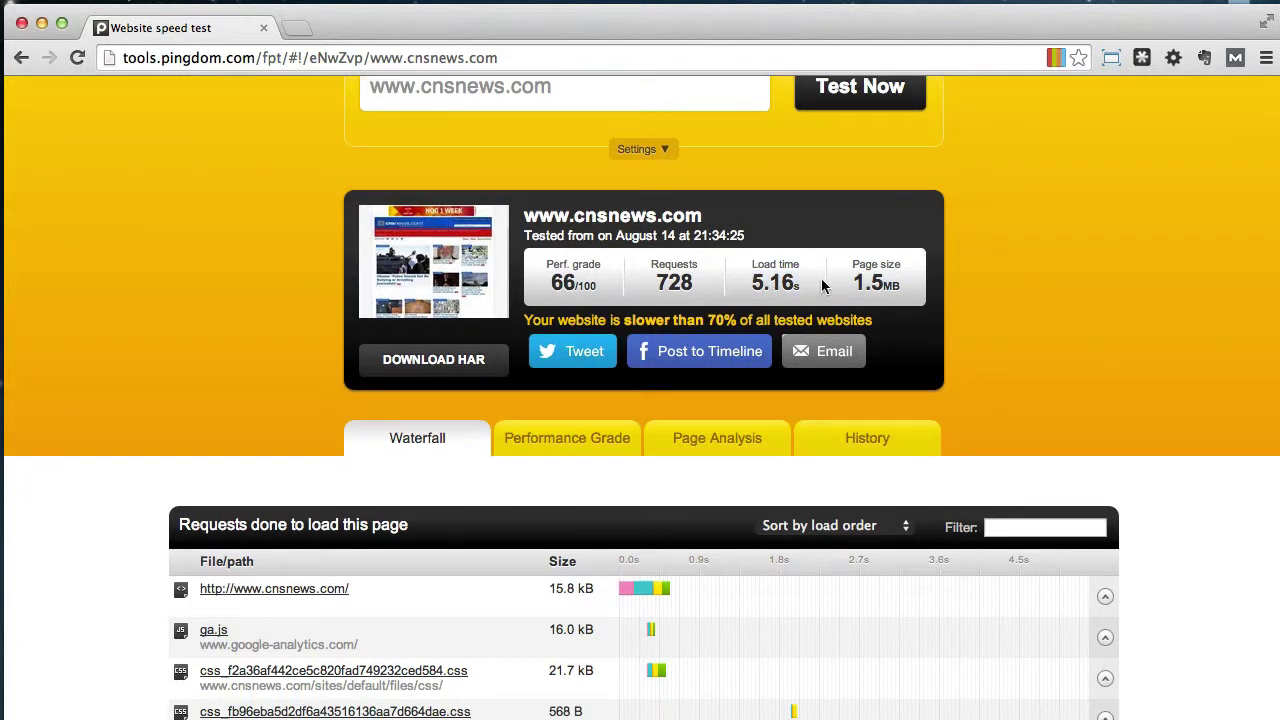
{"action": "right_click", "coordinate": [908, 281]}
{"action": "left_click", "coordinate": [860, 282]}
{"action": "scroll", "coordinate": [706, 128], "scroll_direction": "up", "scroll_amount": 1}
{"action": "left_click", "coordinate": [655, 165]}
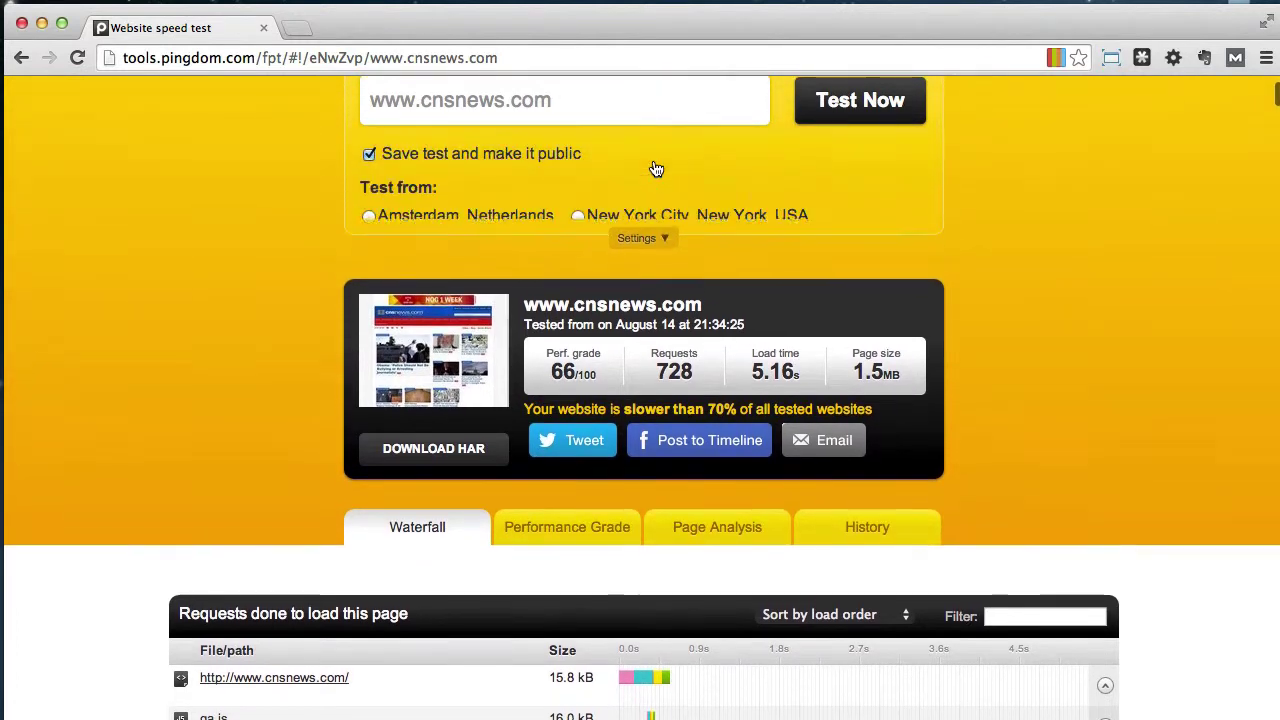
{"action": "left_click", "coordinate": [577, 218]}
{"action": "scroll", "coordinate": [620, 210], "scroll_direction": "up", "scroll_amount": 3}
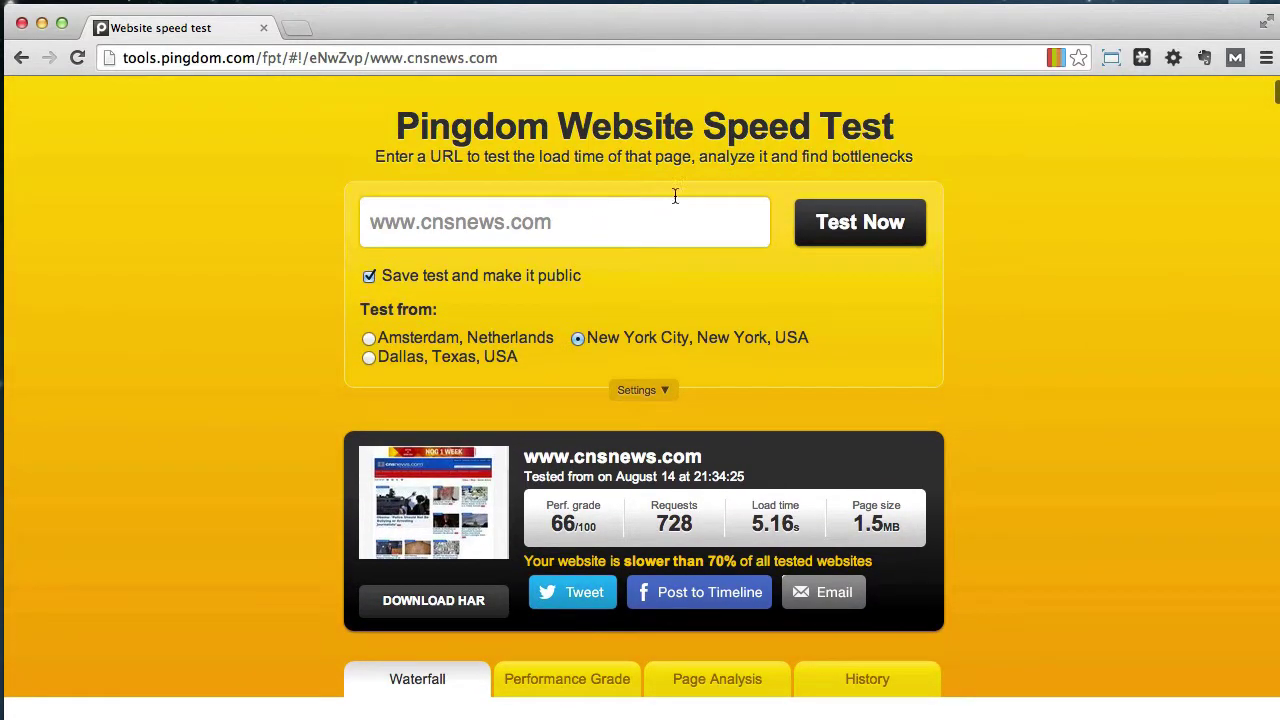
{"action": "left_click", "coordinate": [877, 229]}
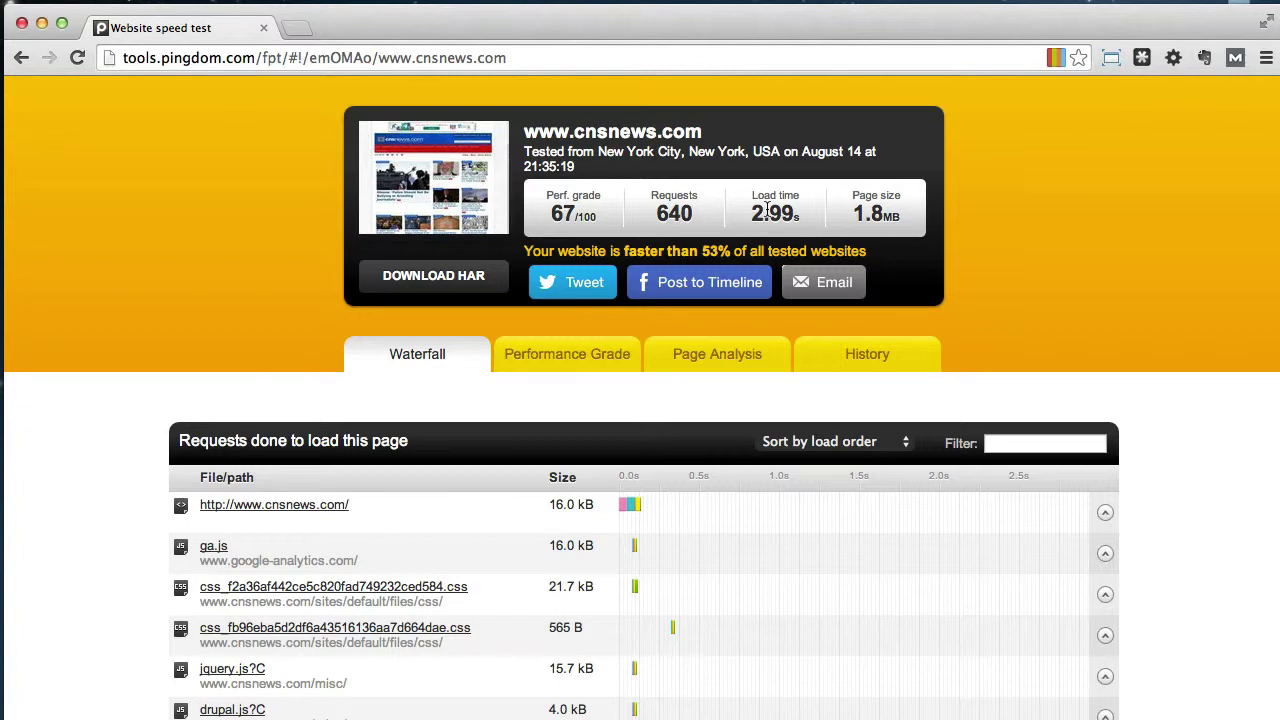
- Open the page analysis of the new test results and look over the server response codes
{"action": "scroll", "coordinate": [743, 280], "scroll_direction": "down", "scroll_amount": 3}
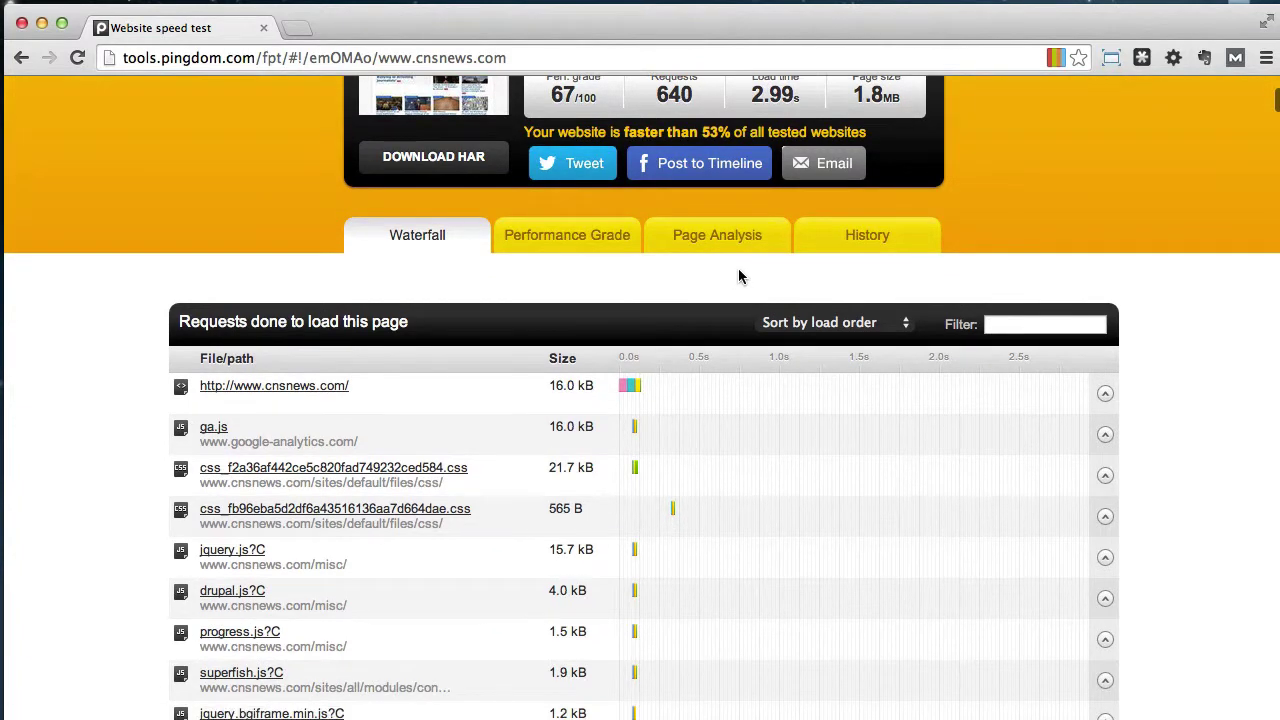
{"action": "left_click", "coordinate": [695, 236]}
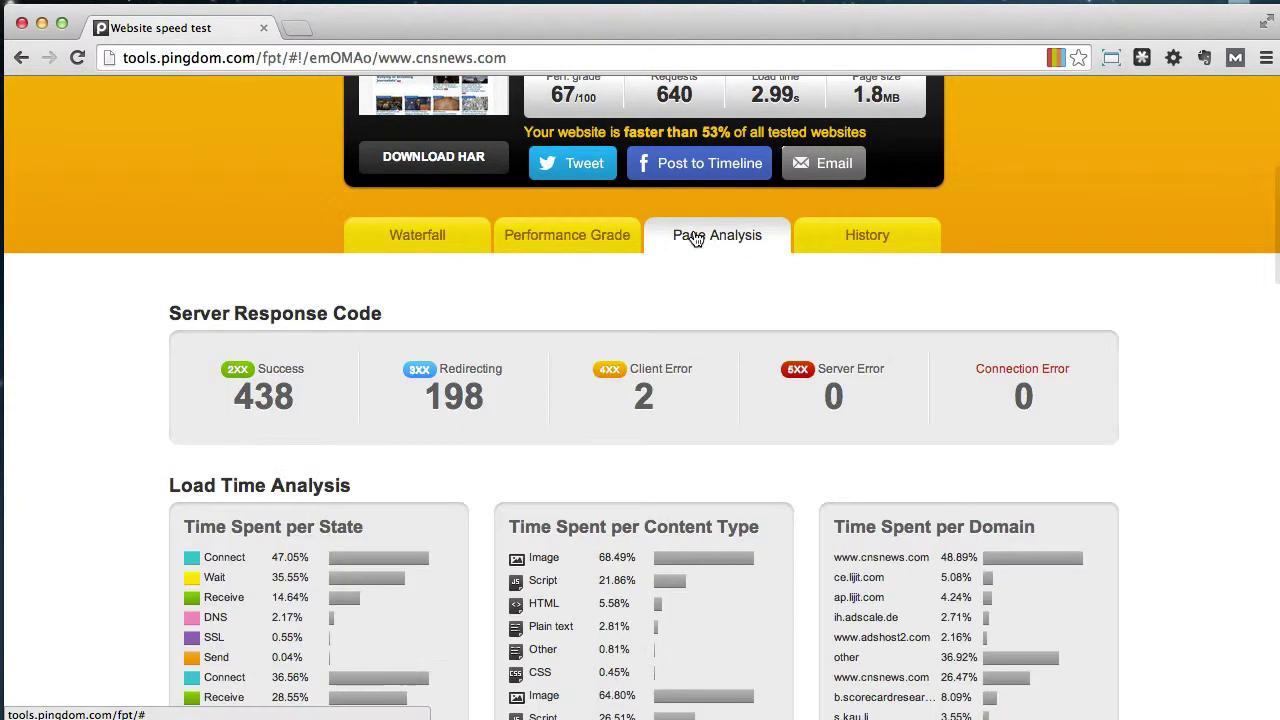
{"action": "scroll", "coordinate": [628, 339], "scroll_direction": "down", "scroll_amount": 3}
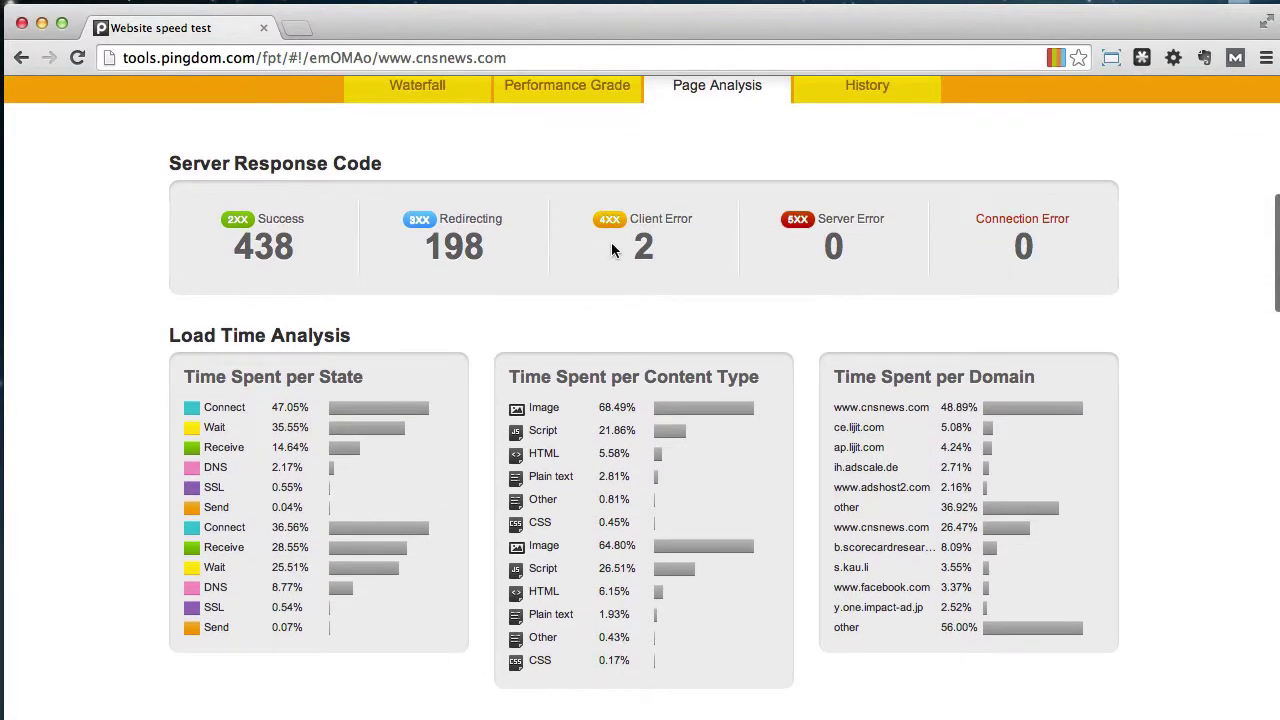
{"action": "scroll", "coordinate": [614, 249], "scroll_direction": "down", "scroll_amount": 2}
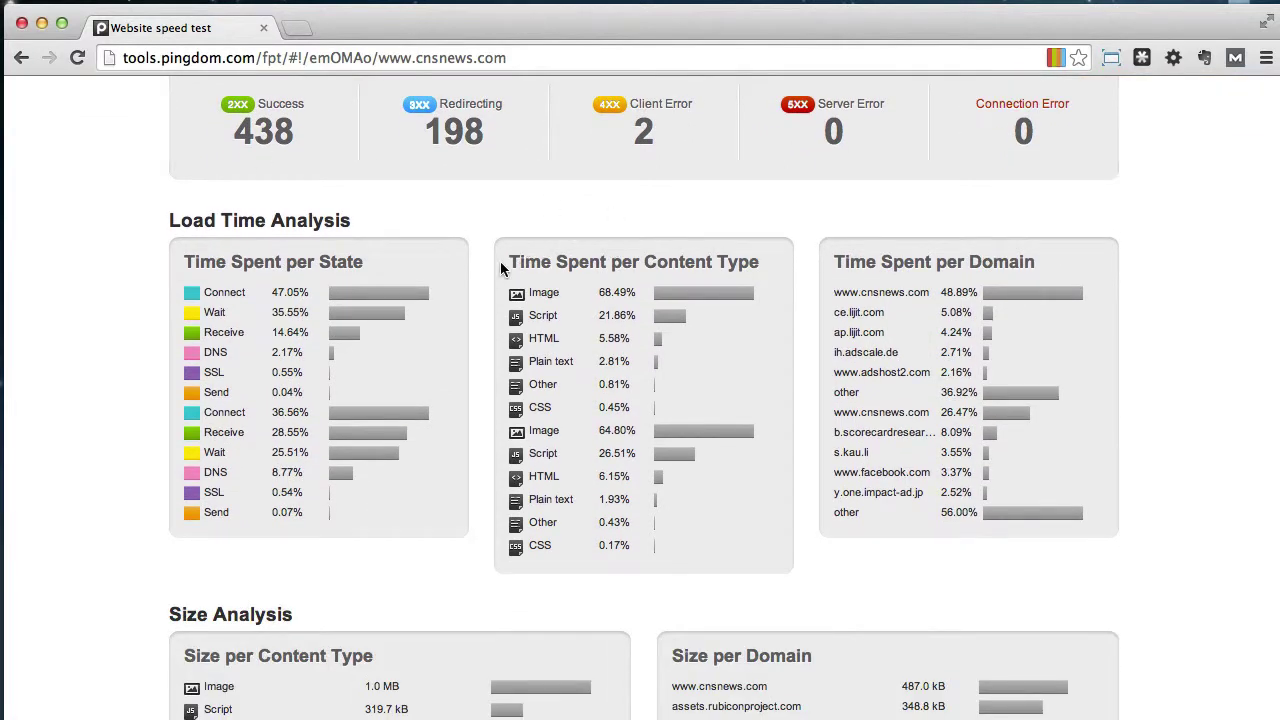
- Examine the image and script shares in the Time Spent per Content Type breakdown
{"action": "left_click_drag", "start_coordinate": [500, 261], "coordinate": [758, 263]}
{"action": "left_click", "coordinate": [758, 263]}
{"action": "scroll", "coordinate": [762, 306], "scroll_direction": "down", "scroll_amount": 1}
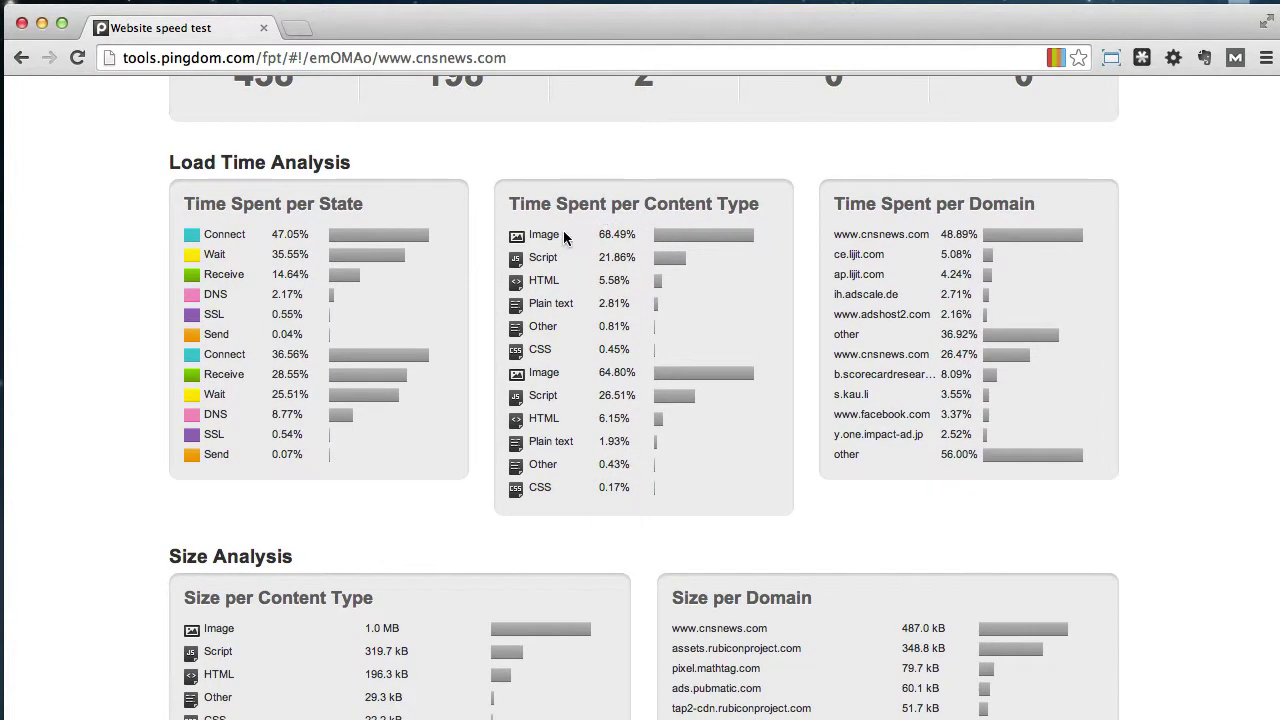
{"action": "left_click_drag", "start_coordinate": [650, 234], "coordinate": [530, 235]}
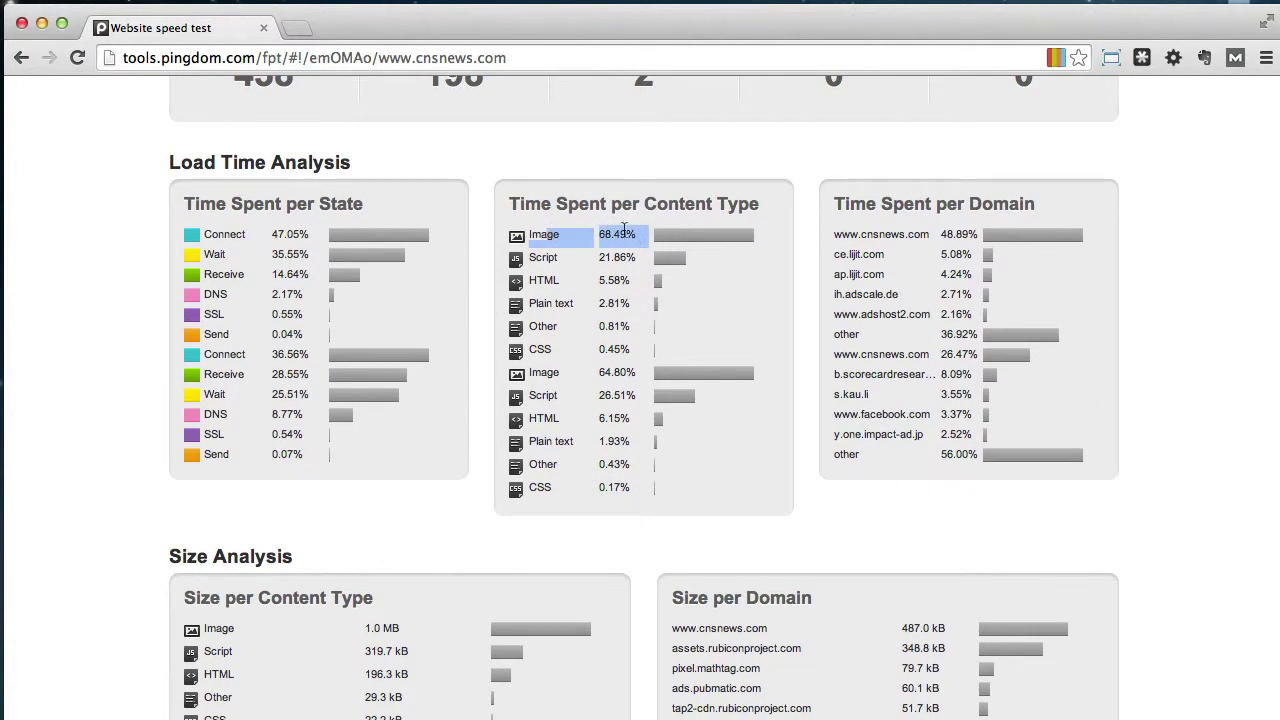
{"action": "left_click", "coordinate": [701, 234]}
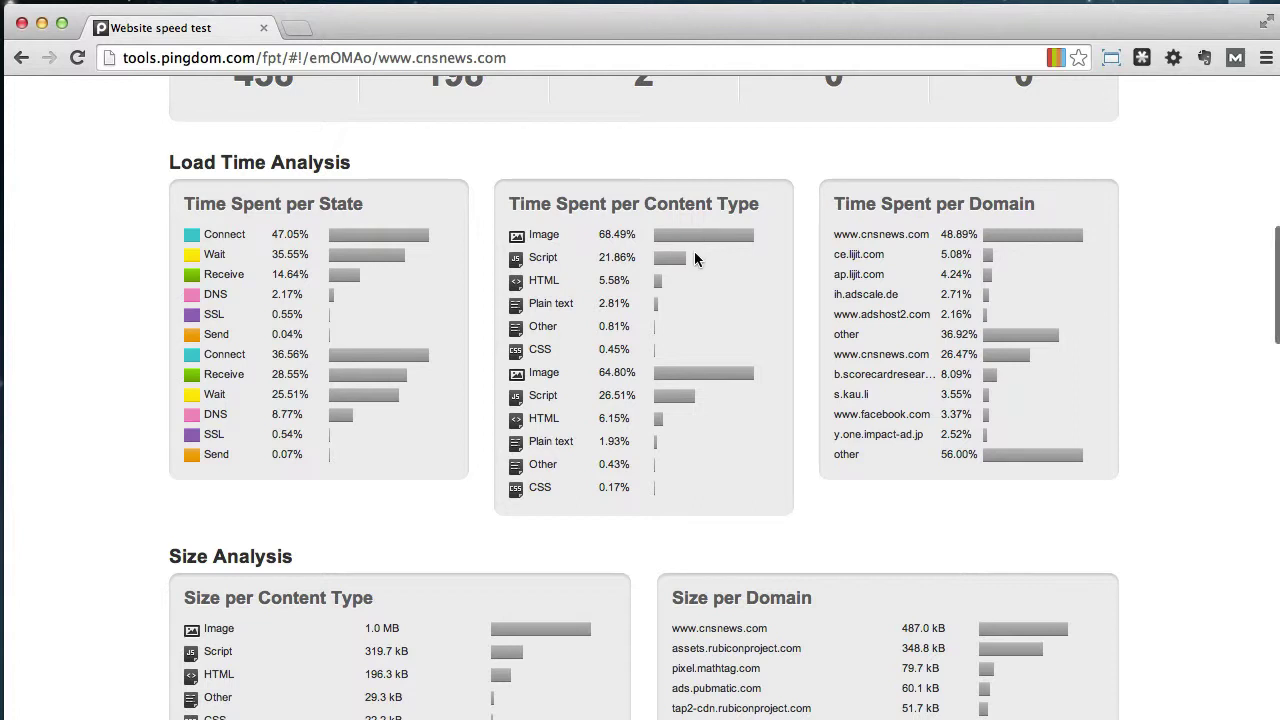
{"action": "left_click_drag", "start_coordinate": [694, 257], "coordinate": [555, 257]}
{"action": "left_click", "coordinate": [553, 257]}
{"action": "double_click", "coordinate": [630, 372]}
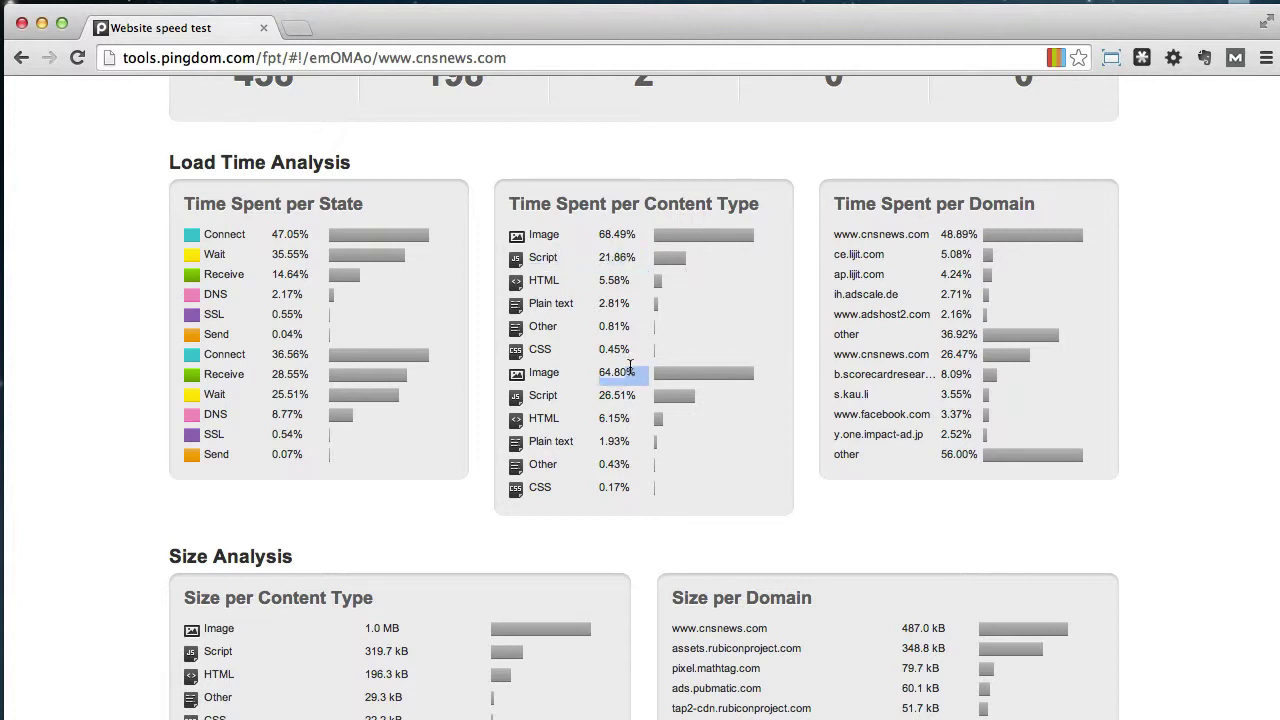
{"action": "left_click", "coordinate": [630, 368]}
{"action": "scroll", "coordinate": [661, 333], "scroll_direction": "down", "scroll_amount": 3}
{"action": "scroll", "coordinate": [661, 333], "scroll_direction": "up", "scroll_amount": 4}
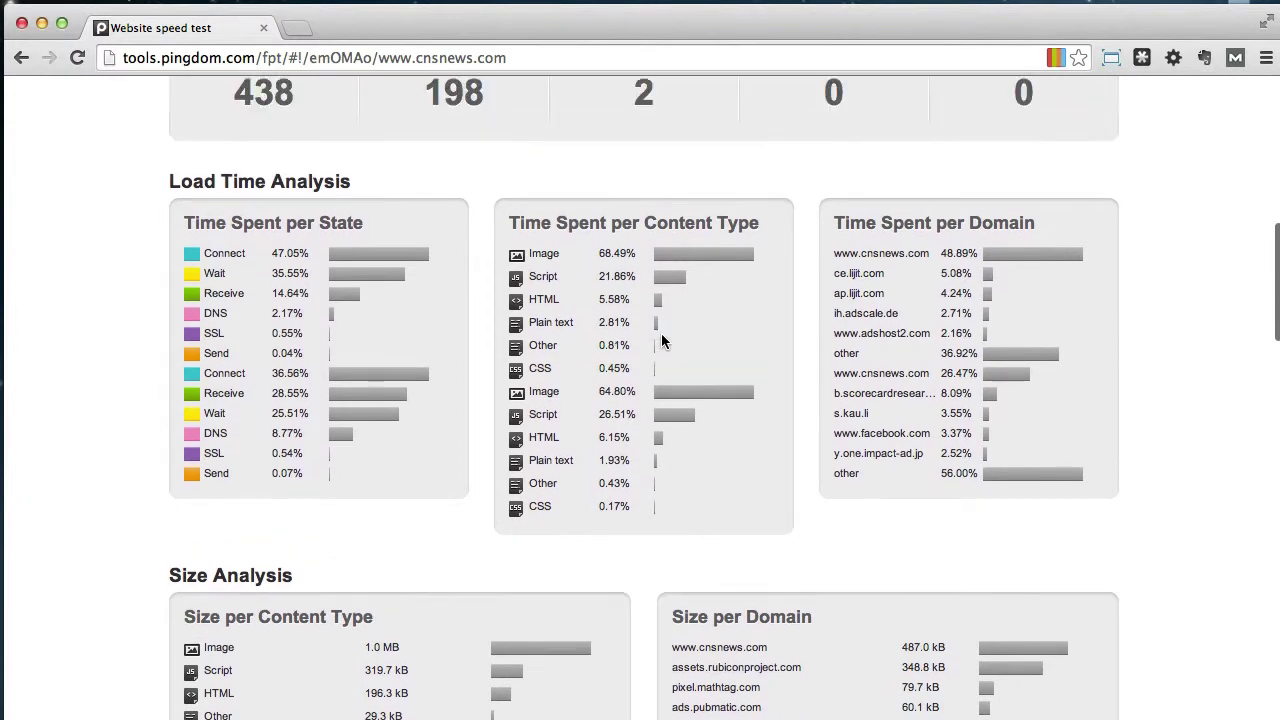
{"action": "scroll", "coordinate": [665, 300], "scroll_direction": "up", "scroll_amount": 1}
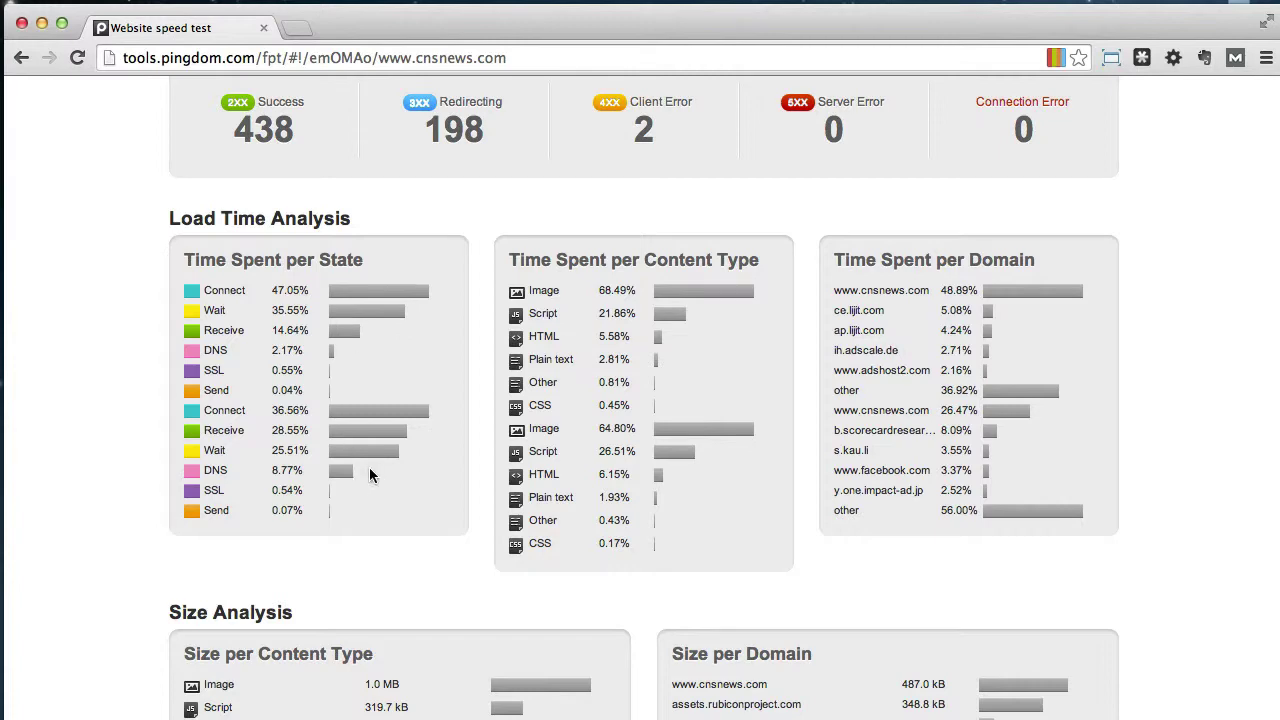
- Compare the page size in the results summary with the image and script sizes in the Size per Content Type breakdown
{"action": "scroll", "coordinate": [371, 475], "scroll_direction": "up", "scroll_amount": 8}
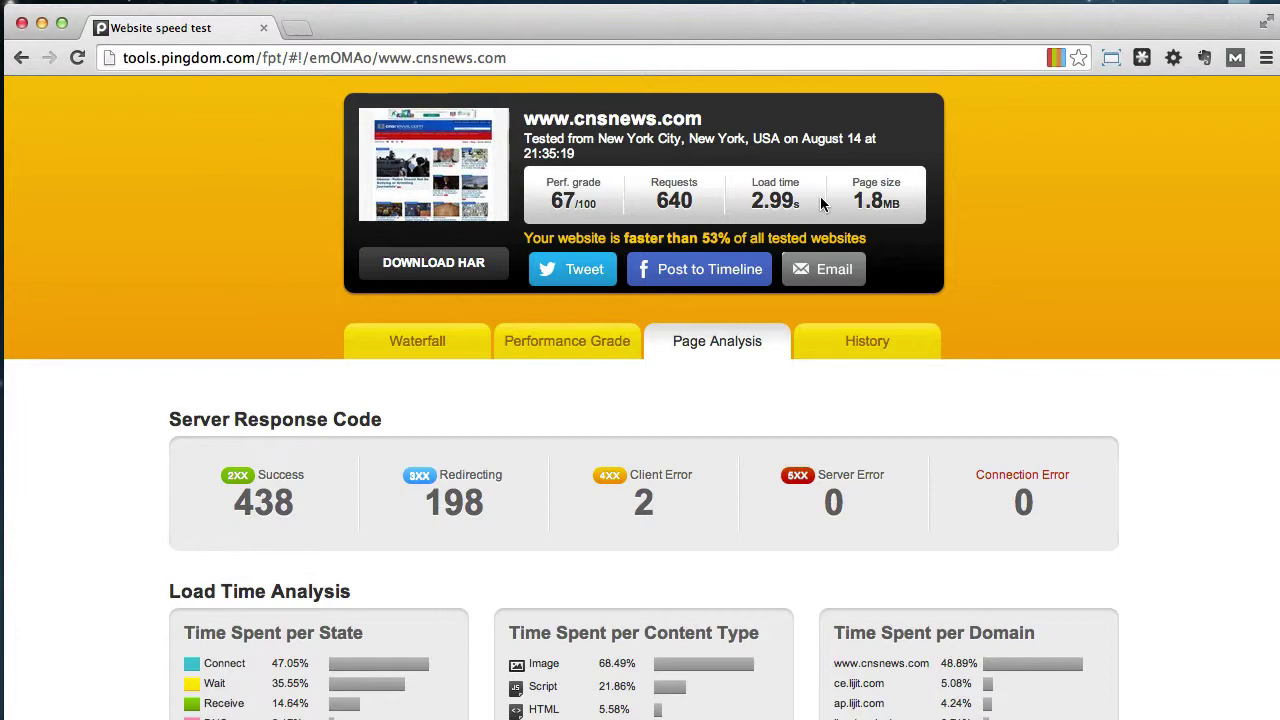
{"action": "scroll", "coordinate": [820, 204], "scroll_direction": "down", "scroll_amount": 5}
{"action": "left_click_drag", "start_coordinate": [712, 318], "coordinate": [587, 321]}
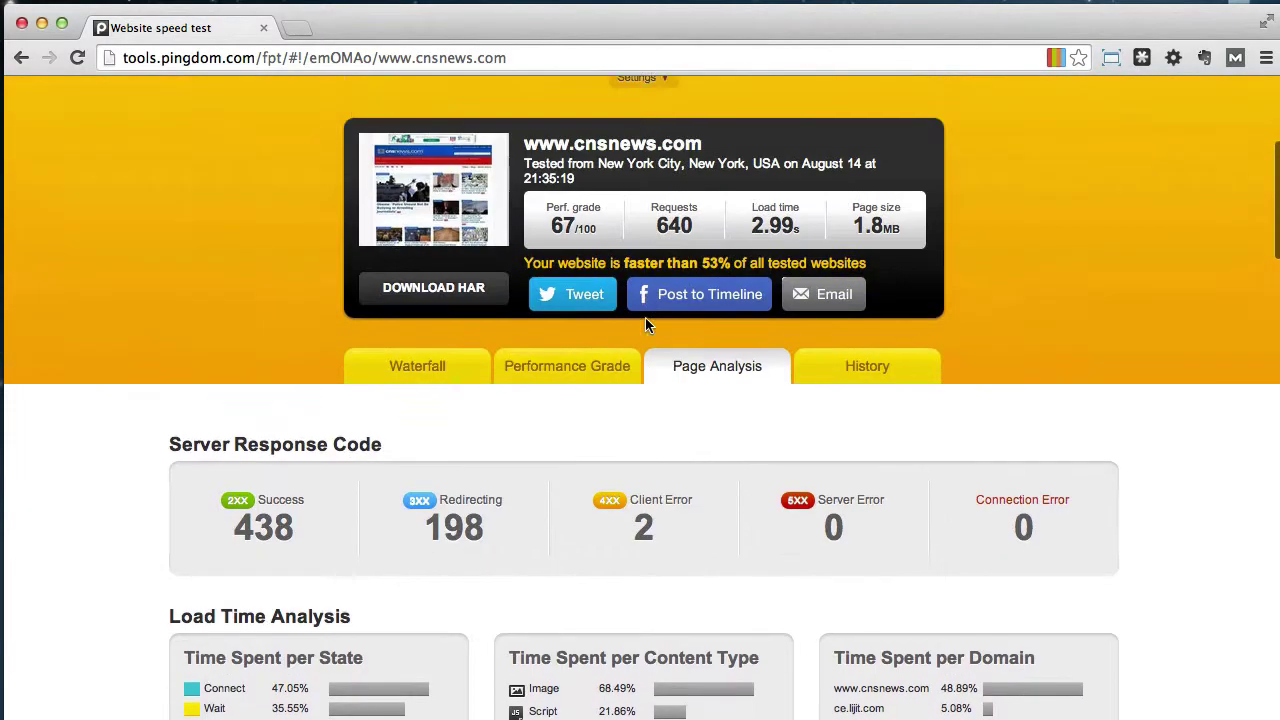
{"action": "scroll", "coordinate": [645, 317], "scroll_direction": "down", "scroll_amount": 10}
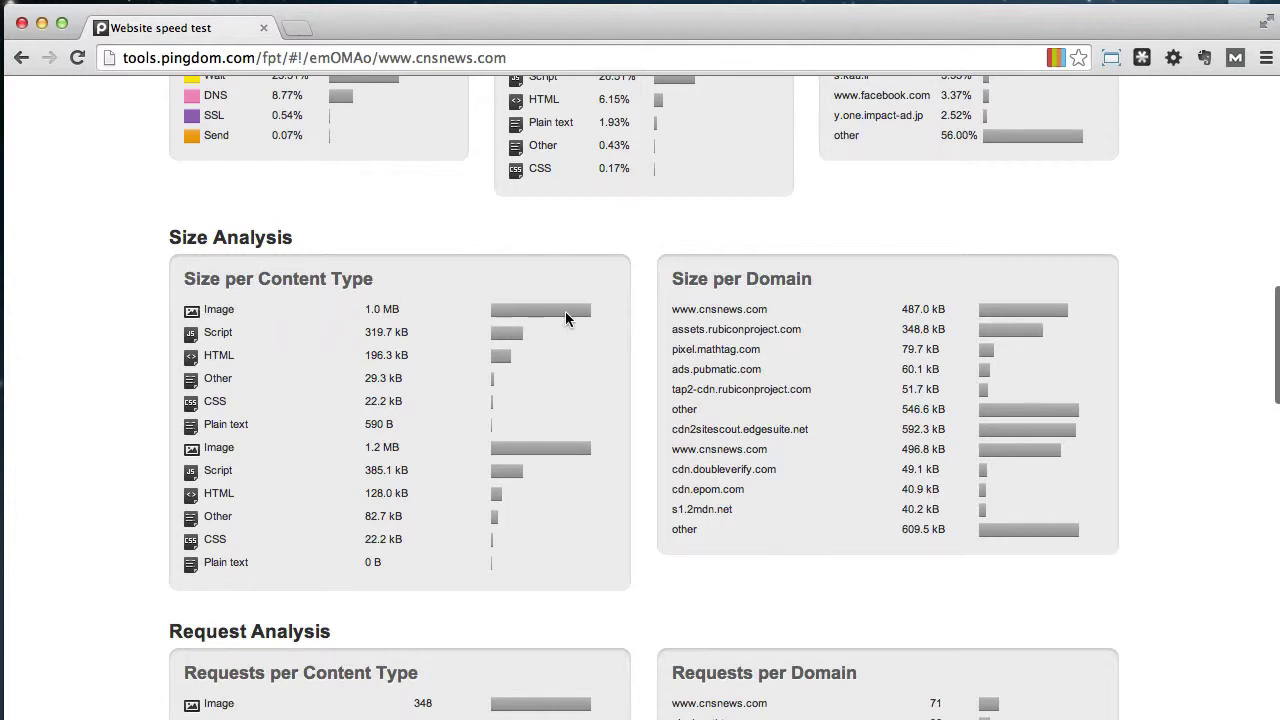
{"action": "left_click_drag", "start_coordinate": [486, 311], "coordinate": [371, 309]}
{"action": "scroll", "coordinate": [688, 307], "scroll_direction": "up", "scroll_amount": 5}
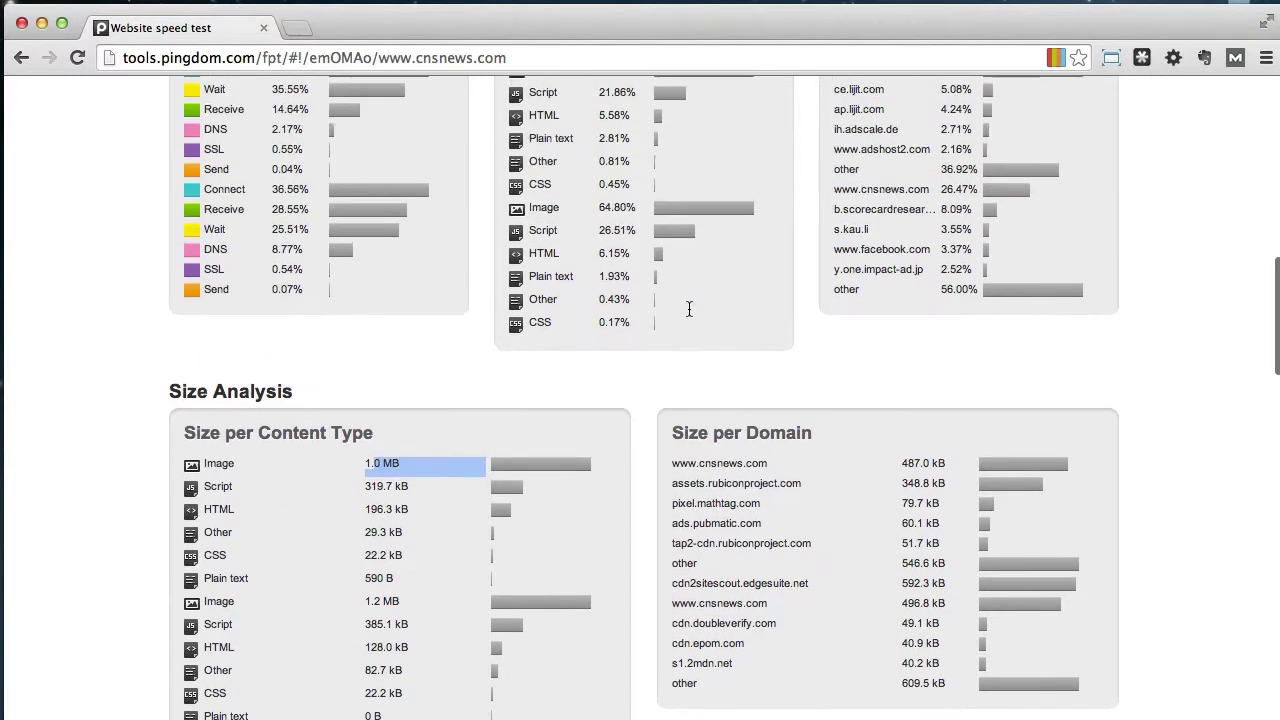
{"action": "scroll", "coordinate": [715, 300], "scroll_direction": "up", "scroll_amount": 5}
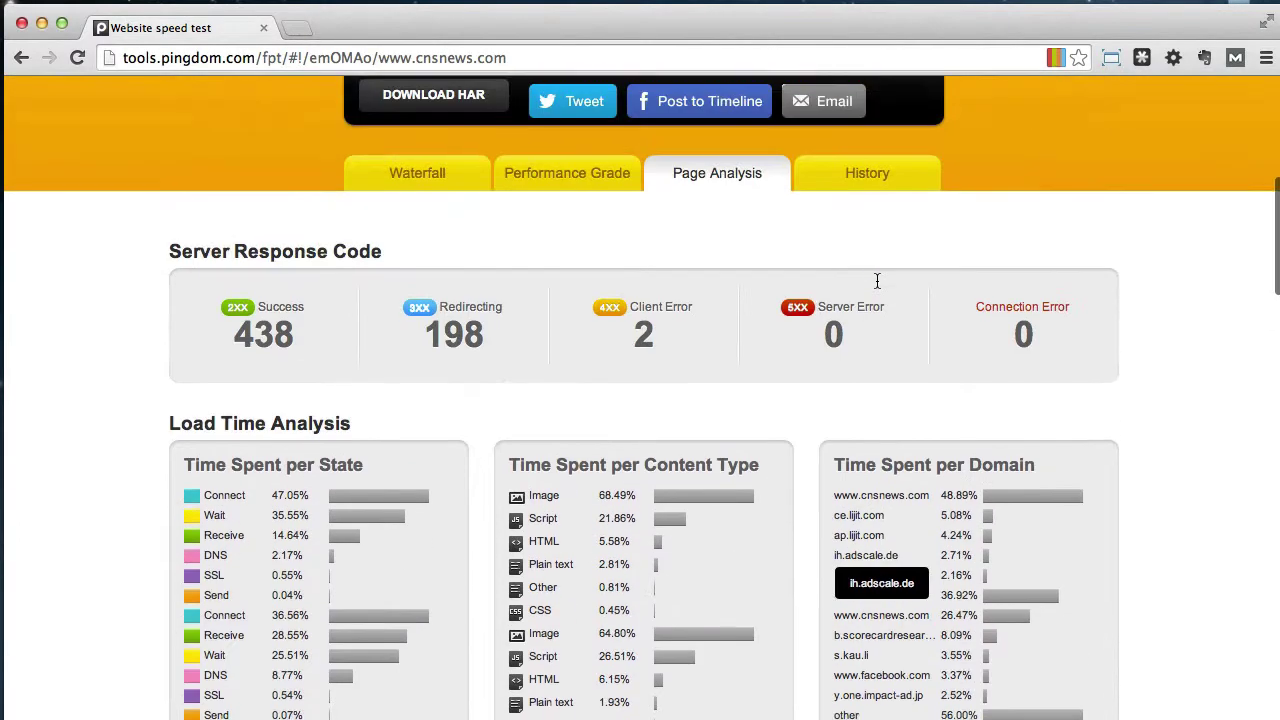
{"action": "scroll", "coordinate": [840, 193], "scroll_direction": "down", "scroll_amount": 8}
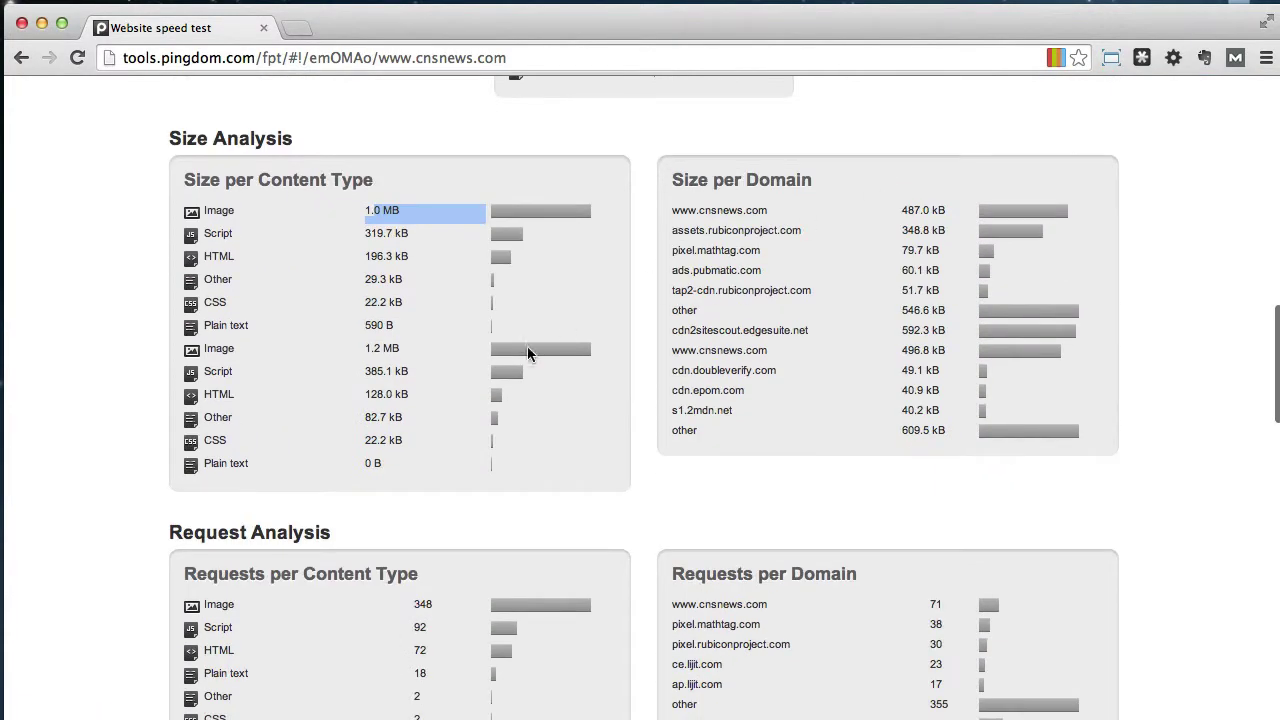
{"action": "left_click", "coordinate": [512, 370]}
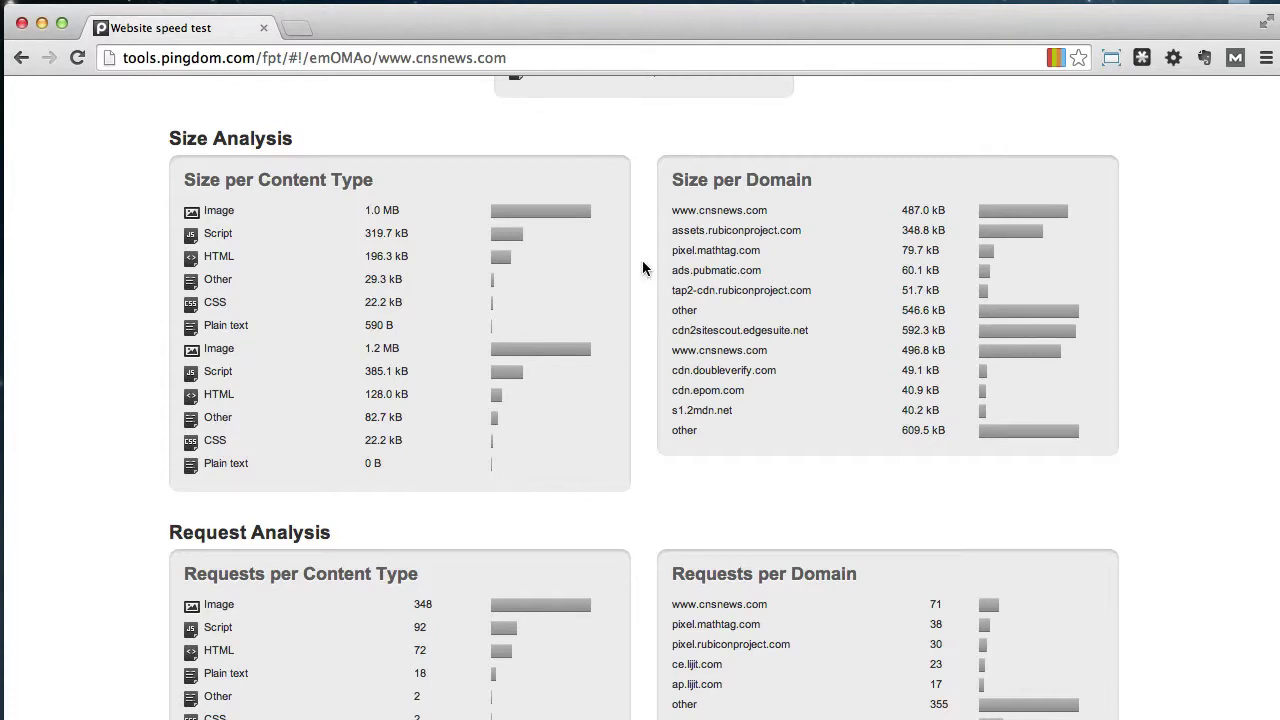
{"action": "scroll", "coordinate": [643, 266], "scroll_direction": "up", "scroll_amount": 8}
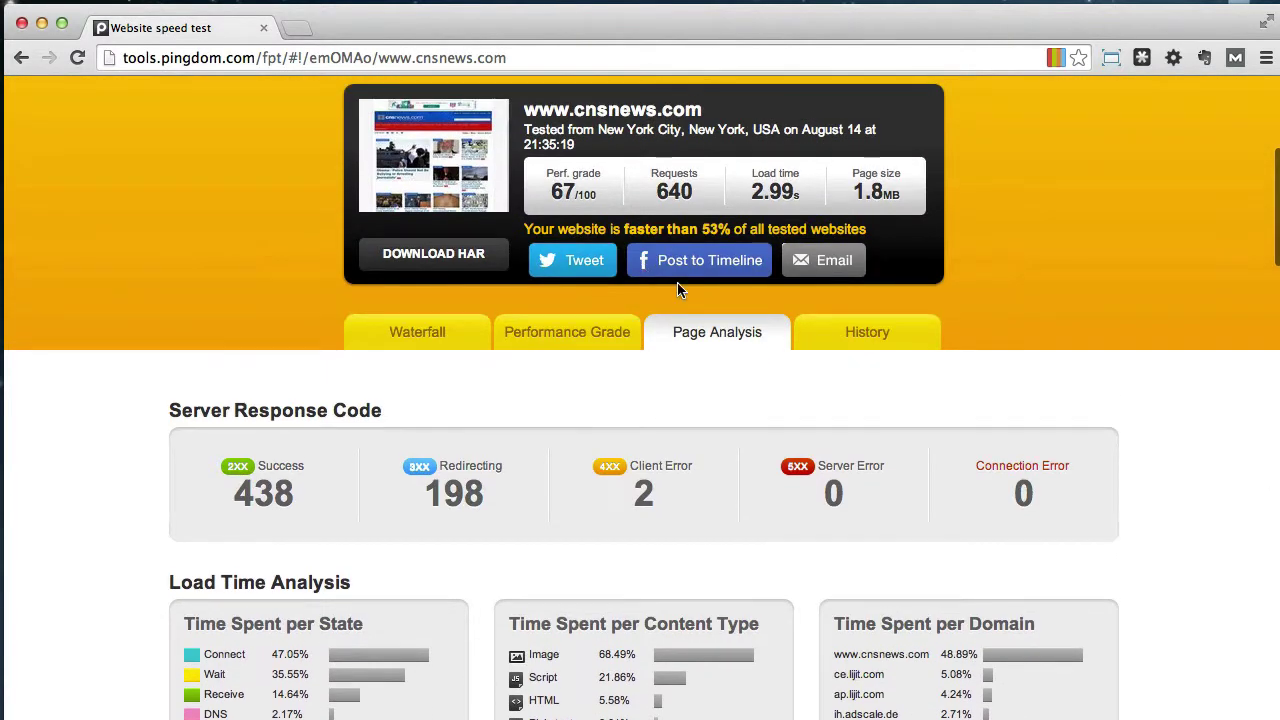
{"action": "scroll", "coordinate": [677, 284], "scroll_direction": "up", "scroll_amount": 2}
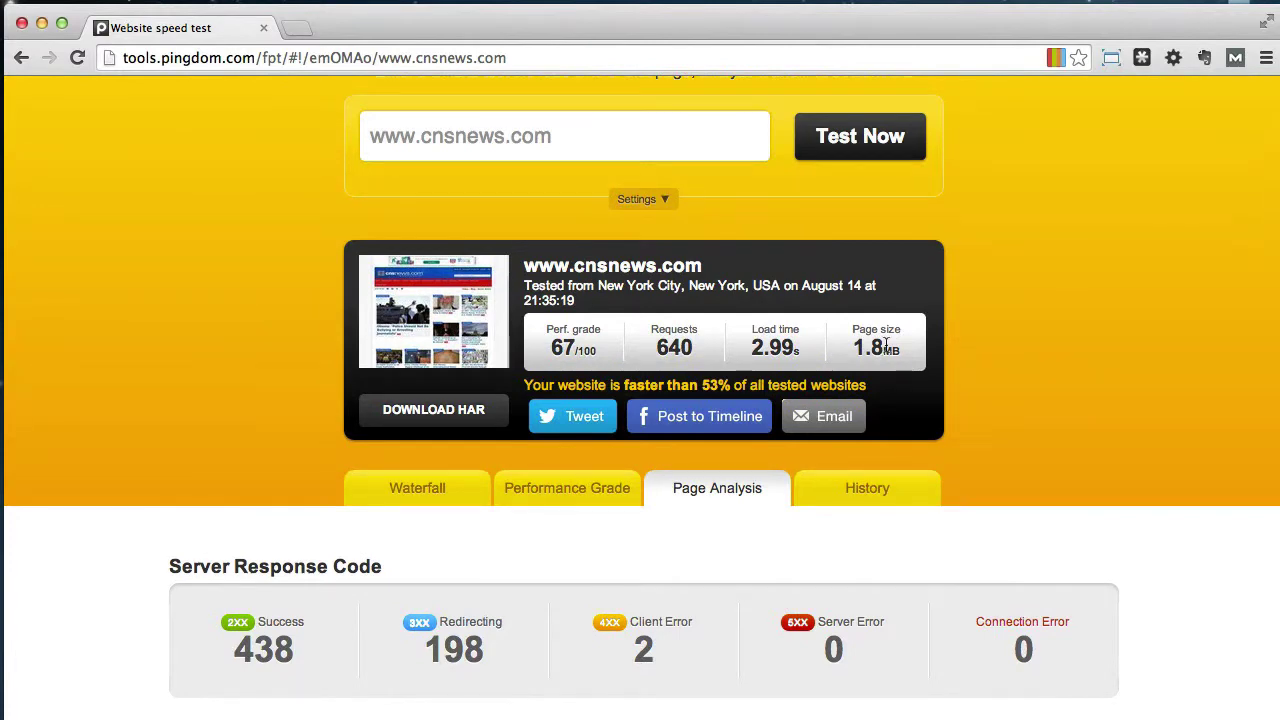
{"action": "scroll", "coordinate": [790, 345], "scroll_direction": "down", "scroll_amount": 2}
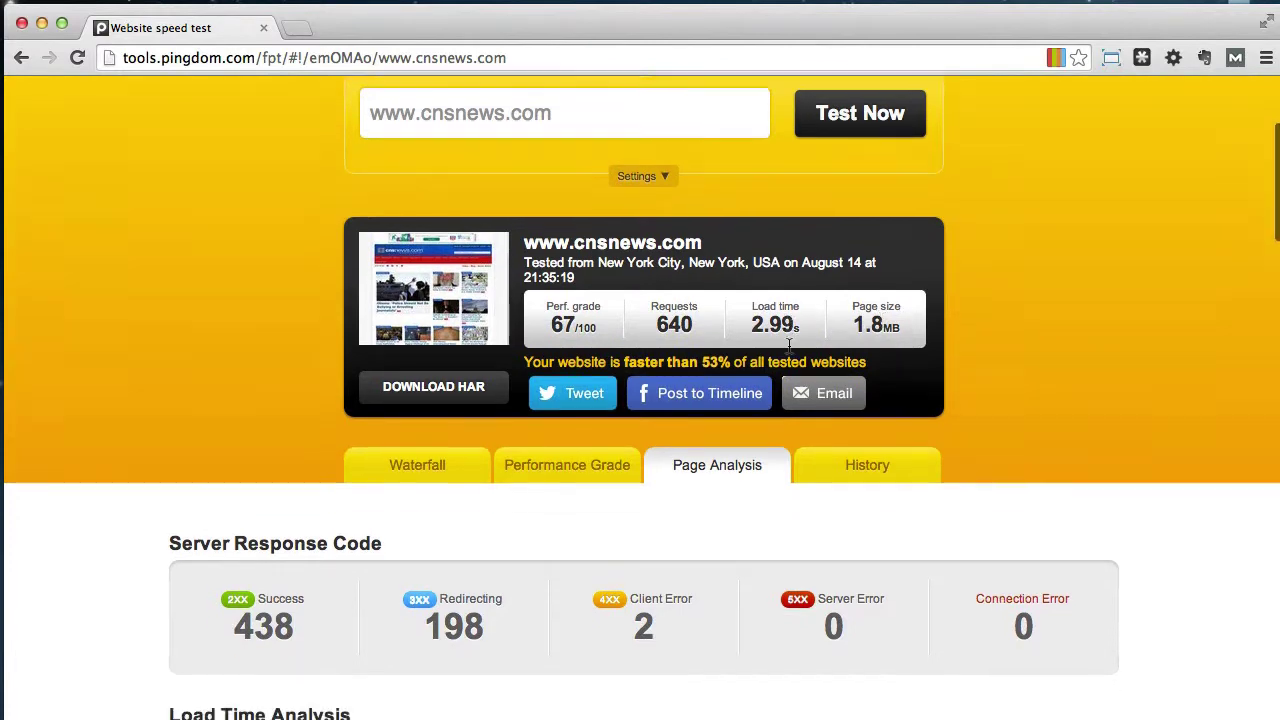
- Return to the waterfall of page requests and sort it by file size
{"action": "left_click", "coordinate": [479, 365]}
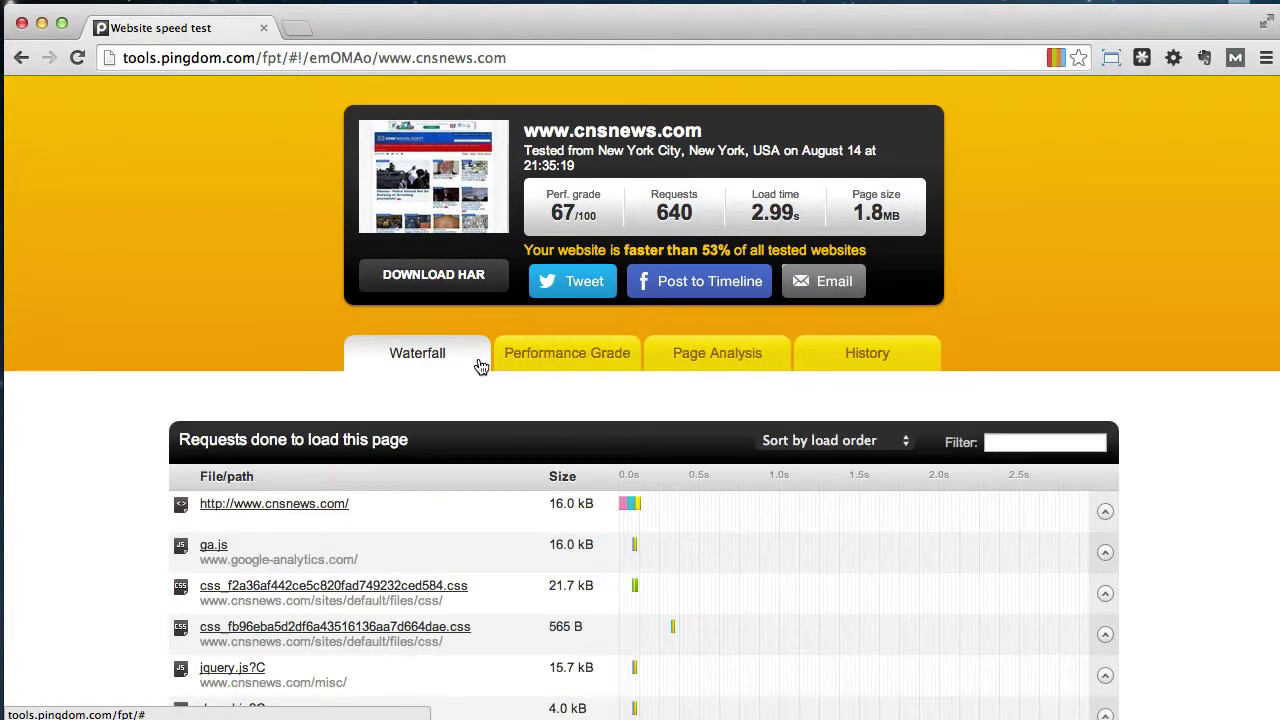
{"action": "scroll", "coordinate": [479, 366], "scroll_direction": "down", "scroll_amount": 3}
{"action": "left_click", "coordinate": [790, 252]}
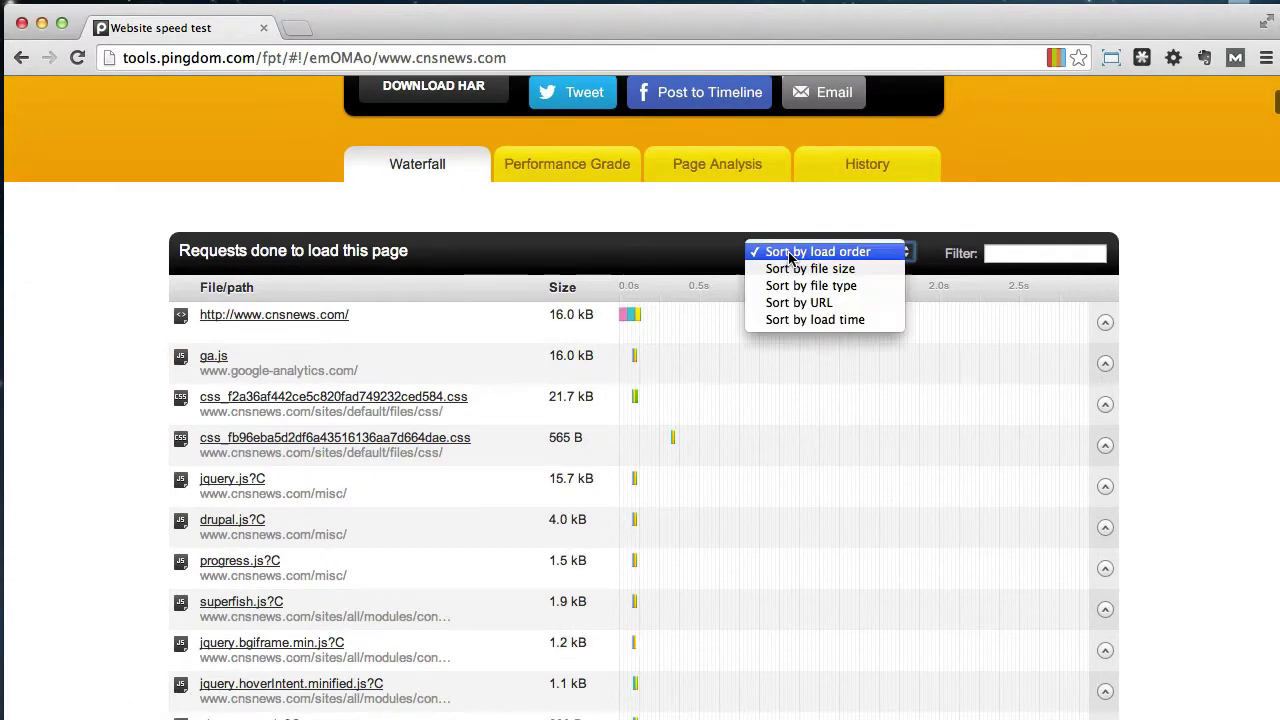
{"action": "left_click", "coordinate": [790, 269]}
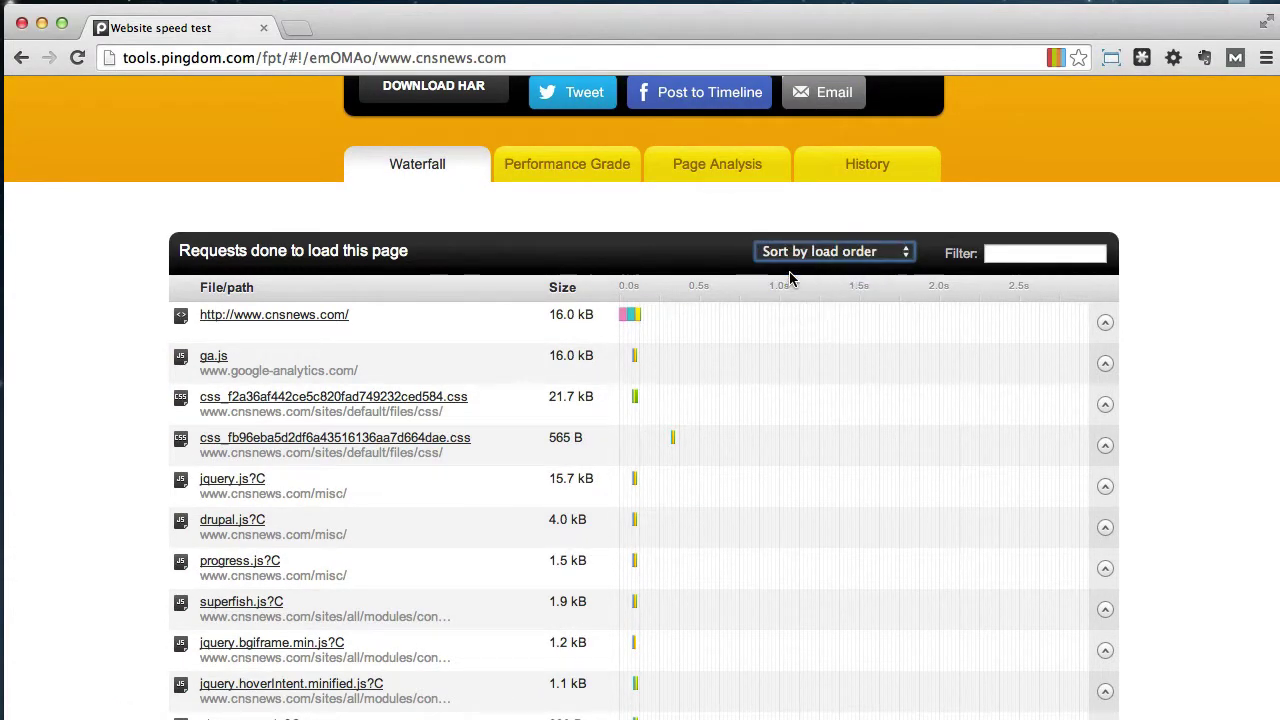
- Compare the file size of header-bg.jpg in the sorted request list with the total page size in the results summary
{"action": "scroll", "coordinate": [711, 312], "scroll_direction": "down", "scroll_amount": 2}
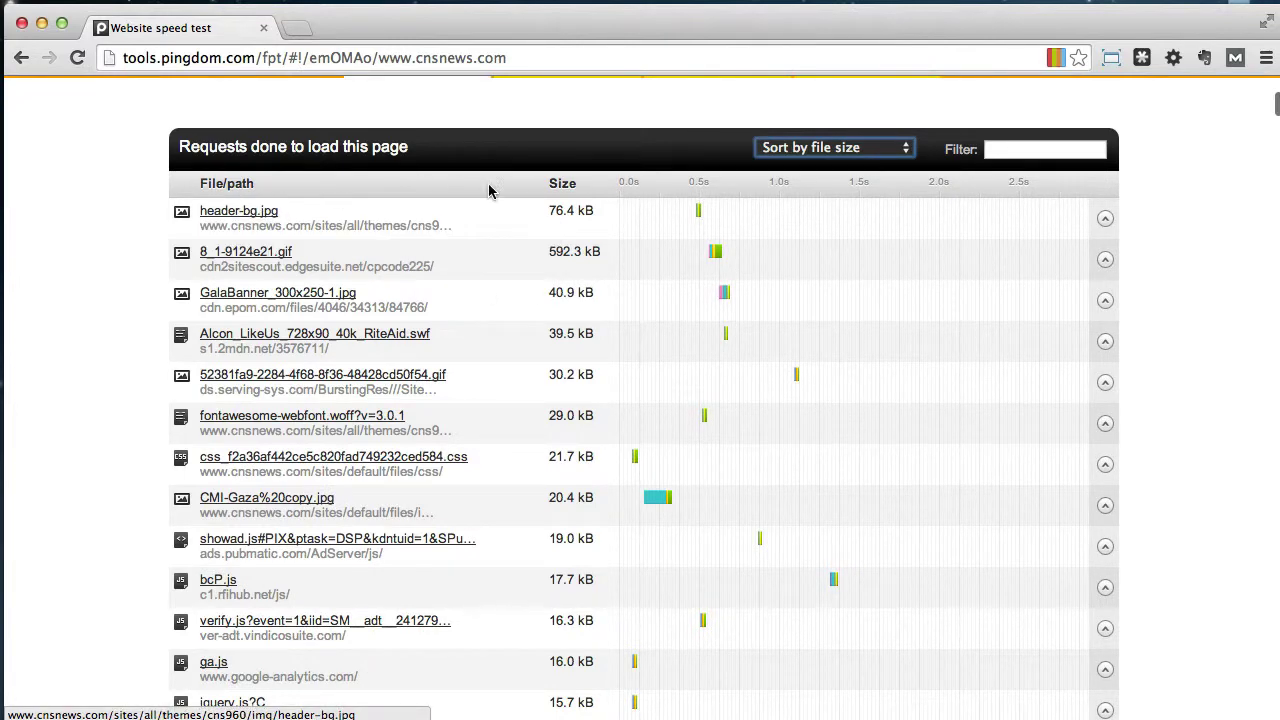
{"action": "left_click_drag", "start_coordinate": [550, 208], "coordinate": [601, 211]}
{"action": "left_click", "coordinate": [601, 211]}
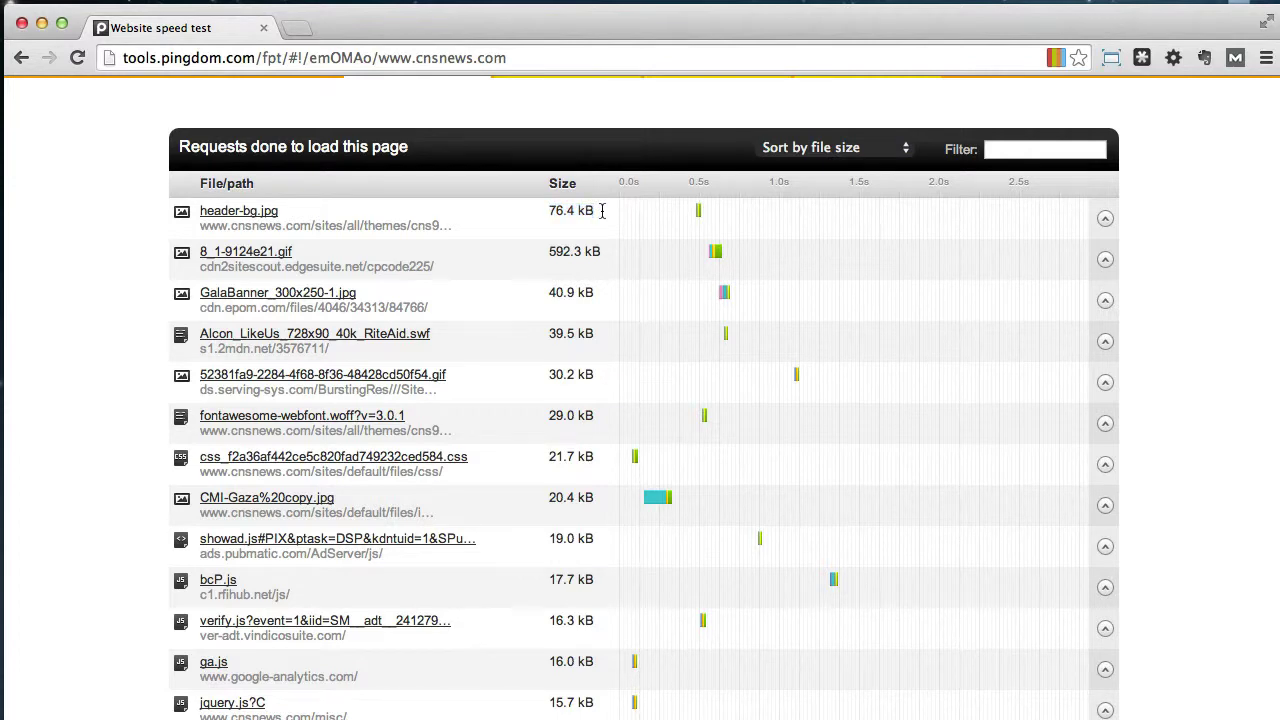
{"action": "scroll", "coordinate": [601, 211], "scroll_direction": "up", "scroll_amount": 5}
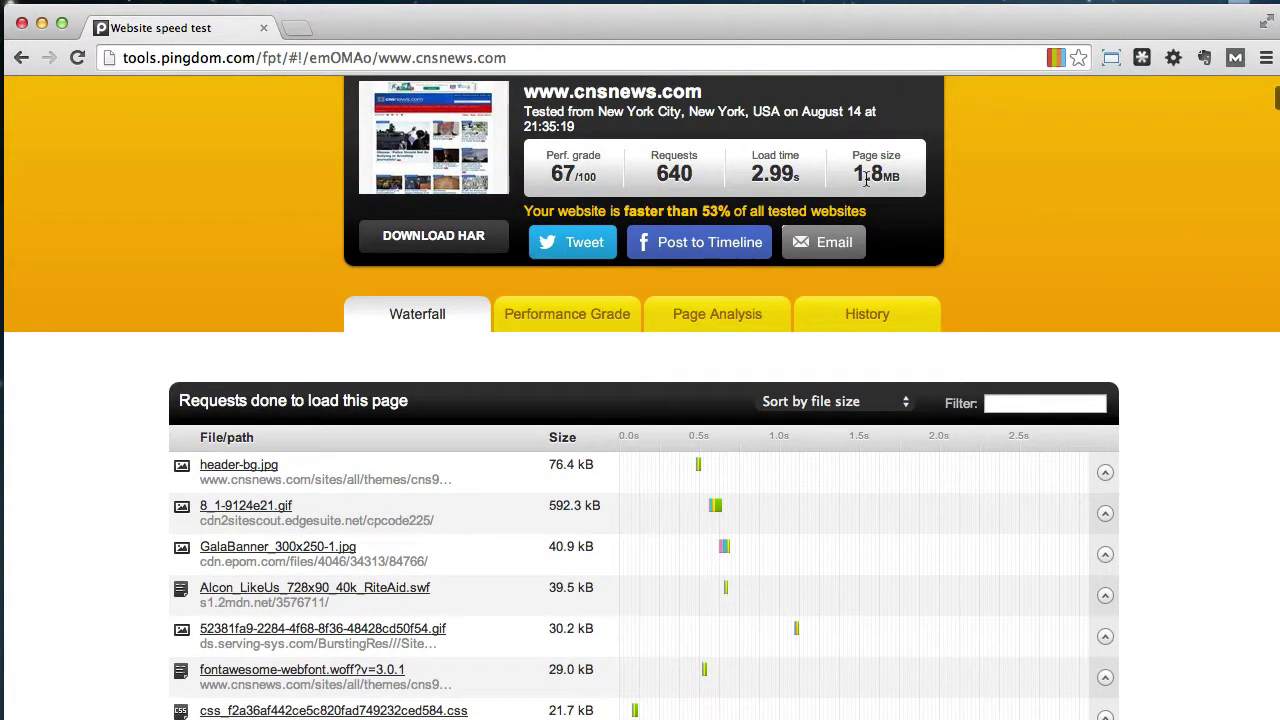
{"action": "scroll", "coordinate": [500, 506], "scroll_direction": "down", "scroll_amount": 2}
{"action": "scroll", "coordinate": [780, 251], "scroll_direction": "up", "scroll_amount": 3}
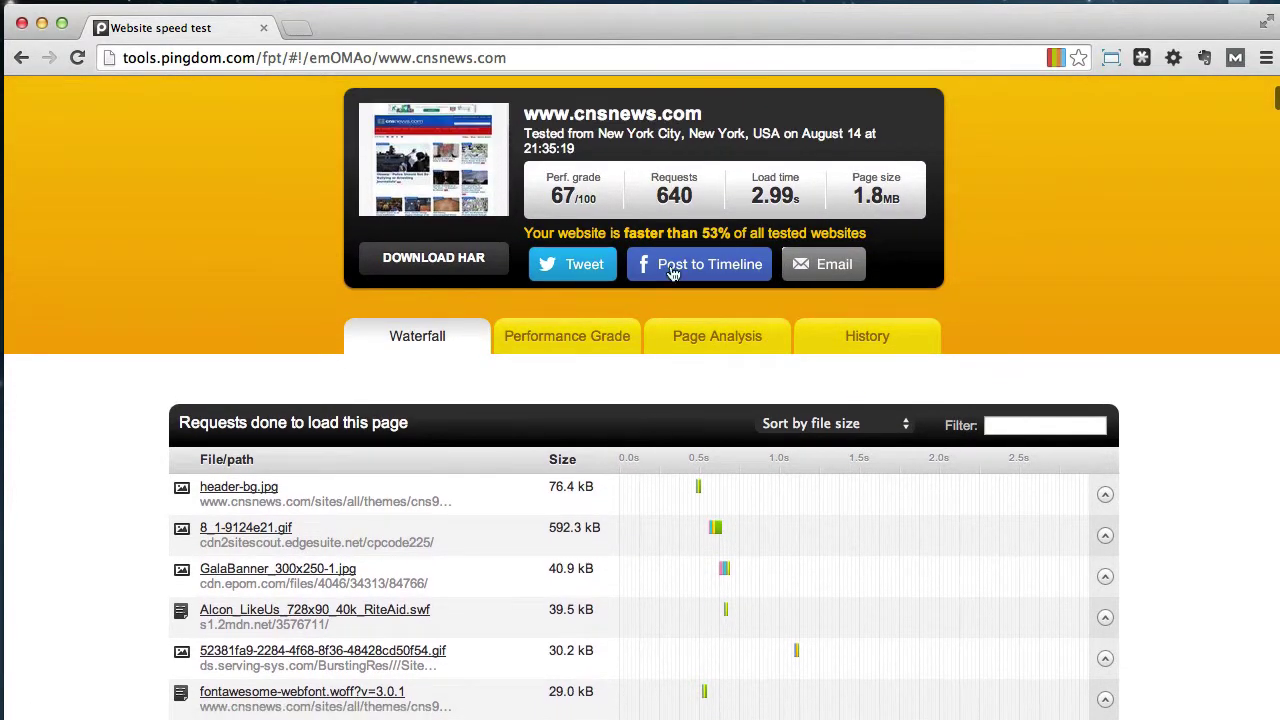
{"action": "scroll", "coordinate": [672, 396], "scroll_direction": "down", "scroll_amount": 1}
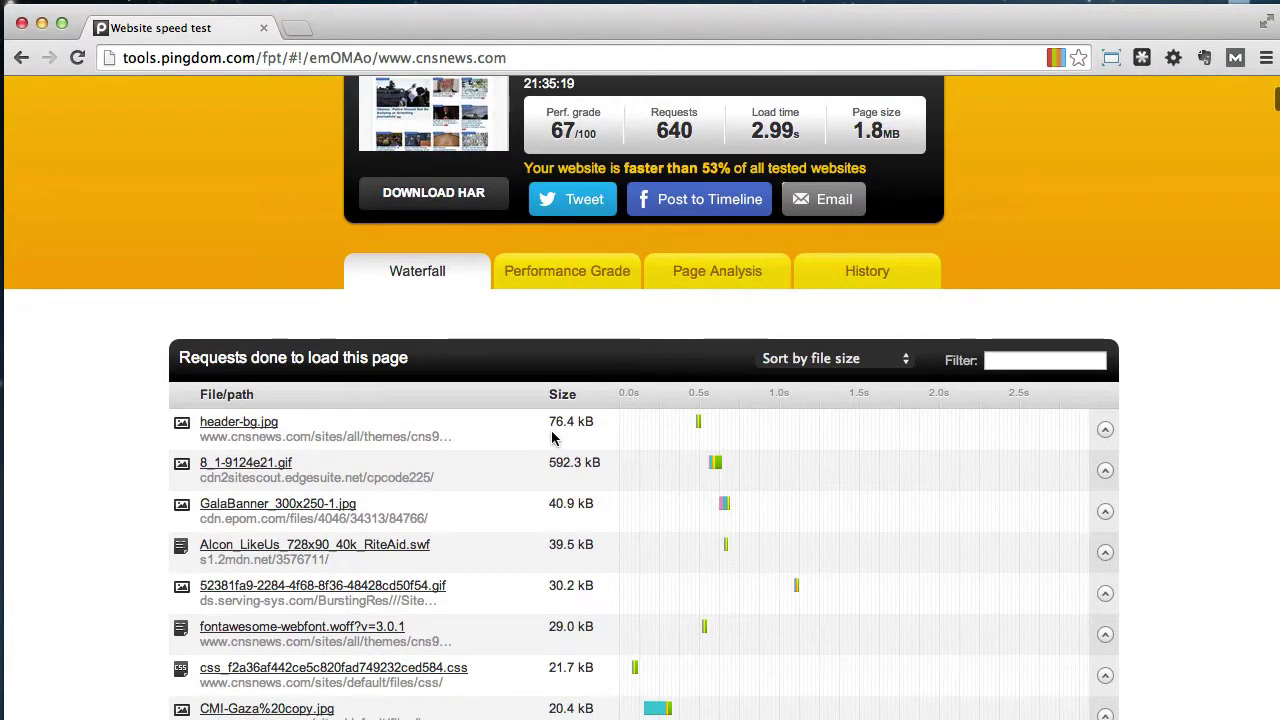
{"action": "left_click_drag", "start_coordinate": [548, 422], "coordinate": [600, 424]}
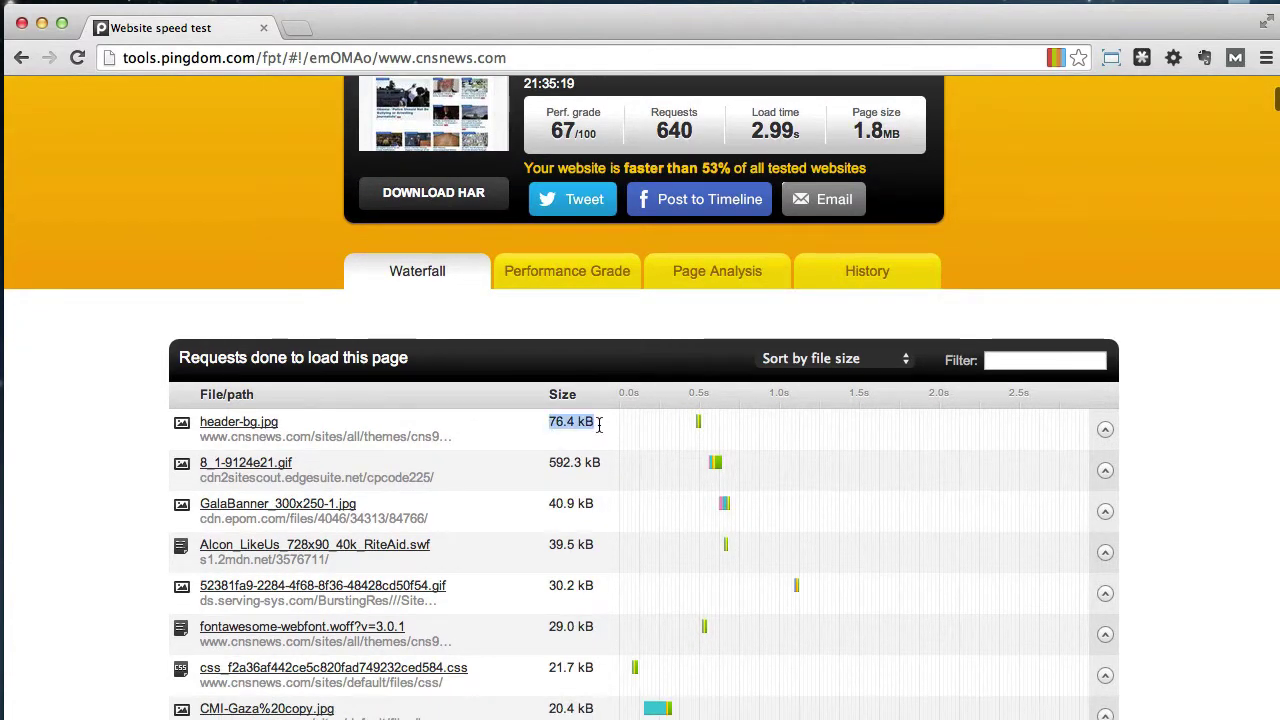
{"action": "left_click", "coordinate": [565, 427]}
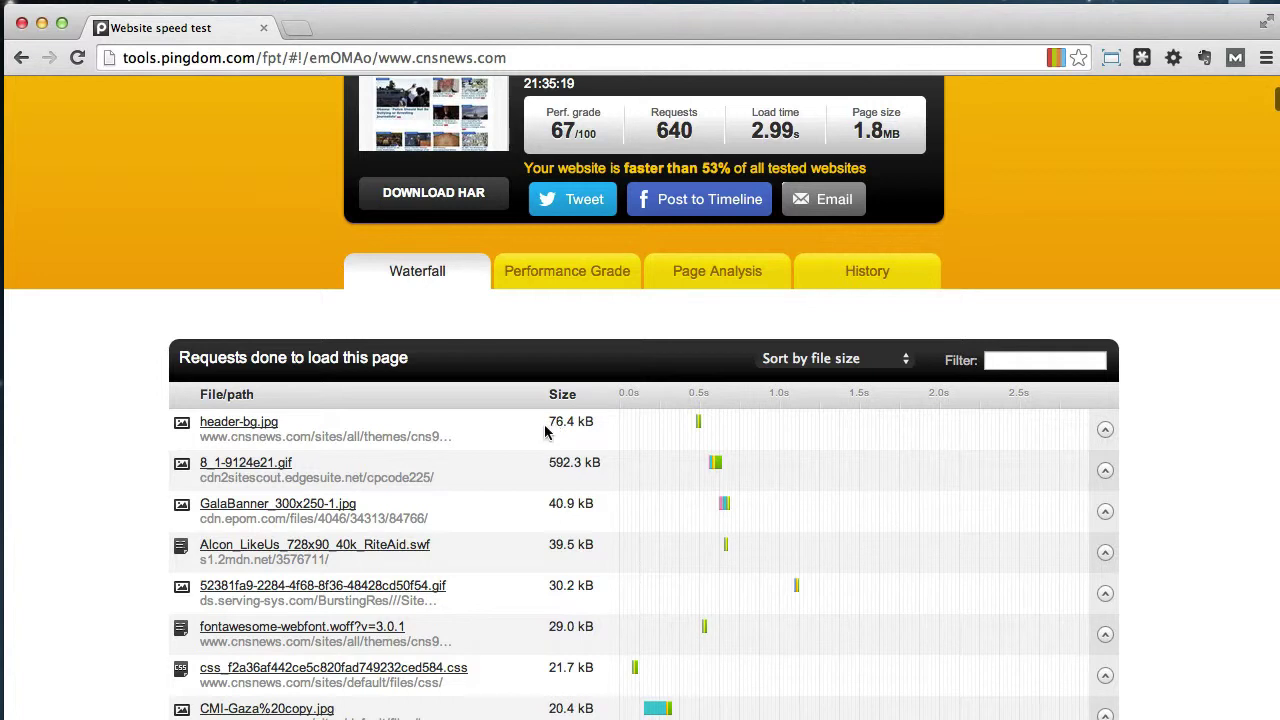
{"action": "left_click_drag", "start_coordinate": [545, 431], "coordinate": [589, 426]}
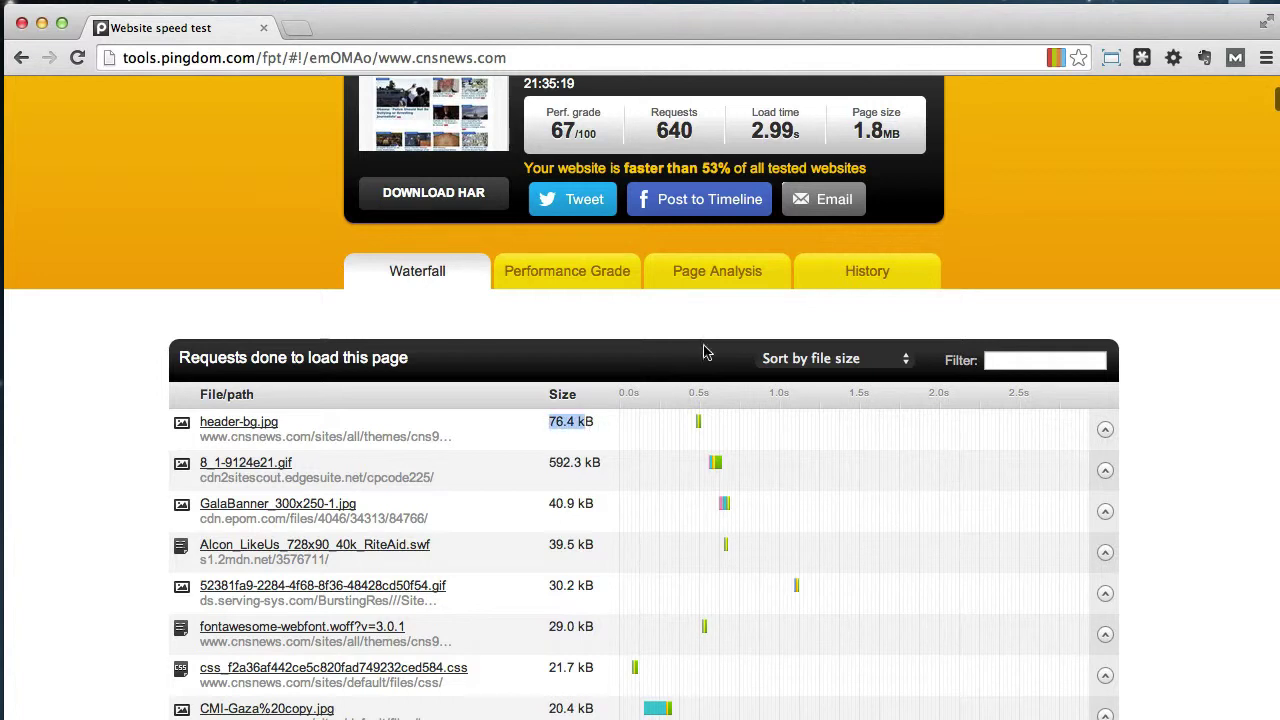
{"action": "left_click", "coordinate": [591, 424]}
{"action": "left_click_drag", "start_coordinate": [591, 424], "coordinate": [545, 424]}
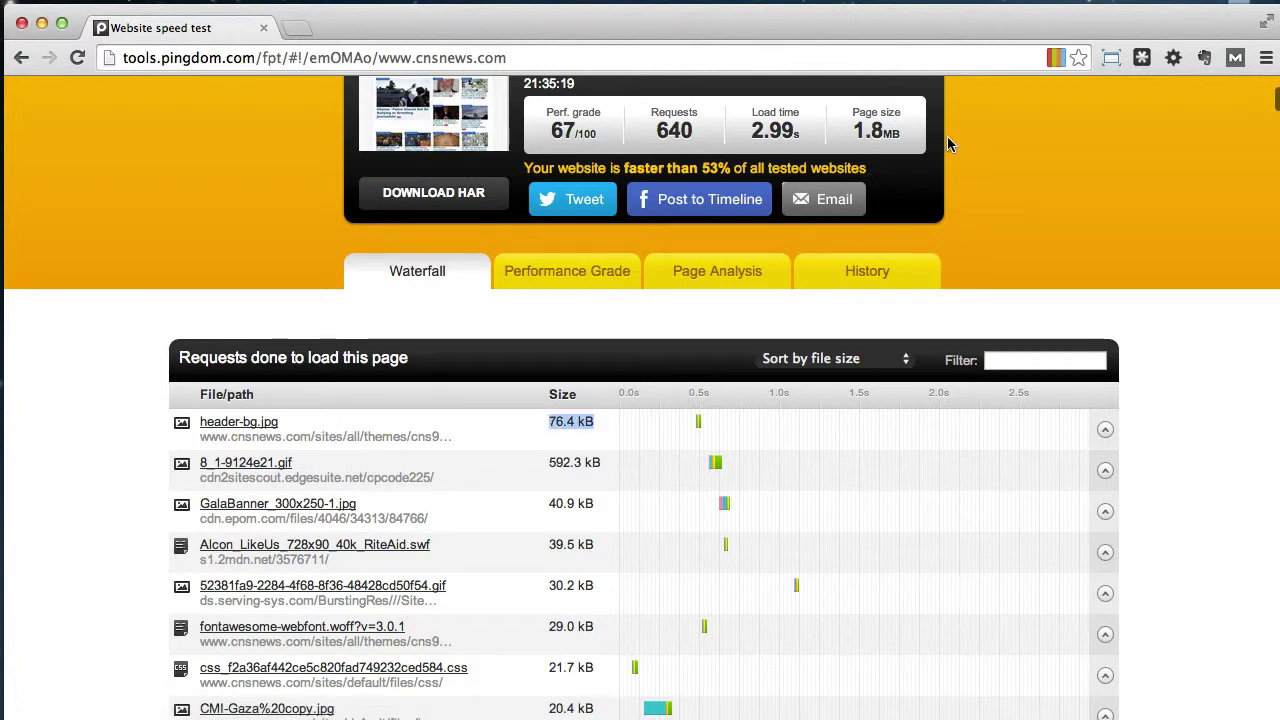
{"action": "left_click", "coordinate": [598, 420]}
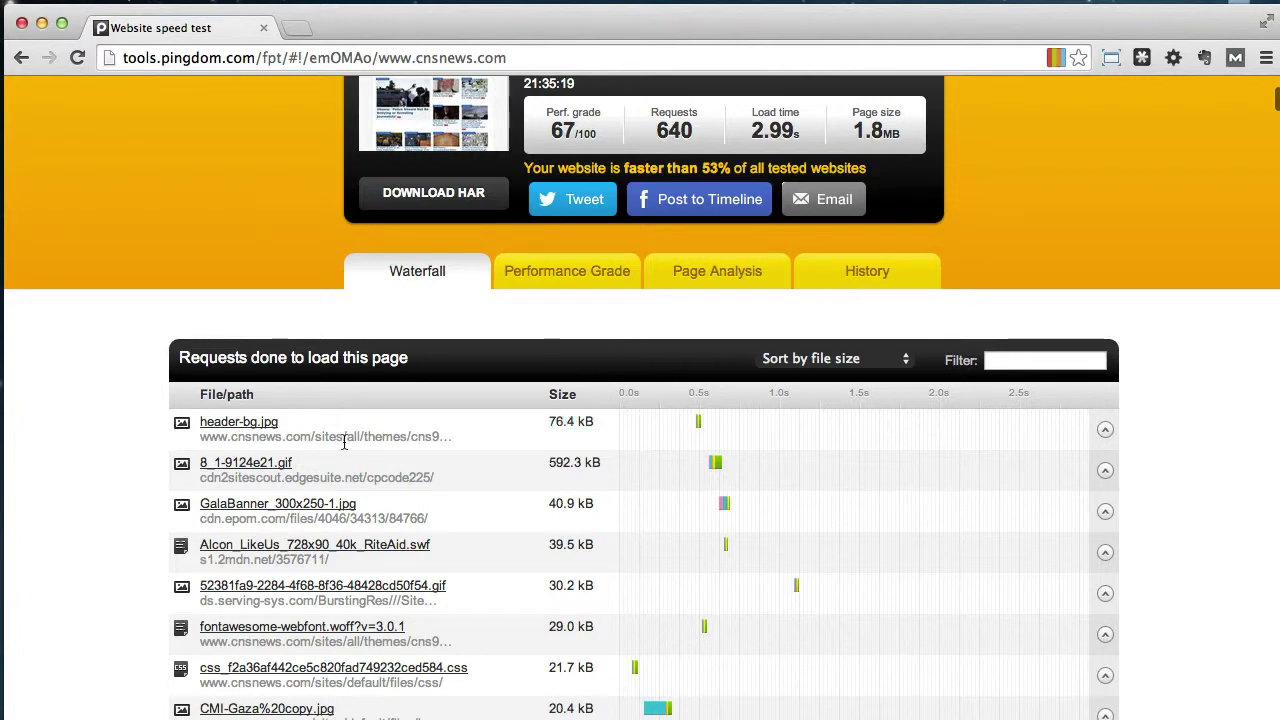
- Open header-bg.jpg in a new tab, view the image, and return to the speed test results
{"action": "right_click", "coordinate": [260, 420]}
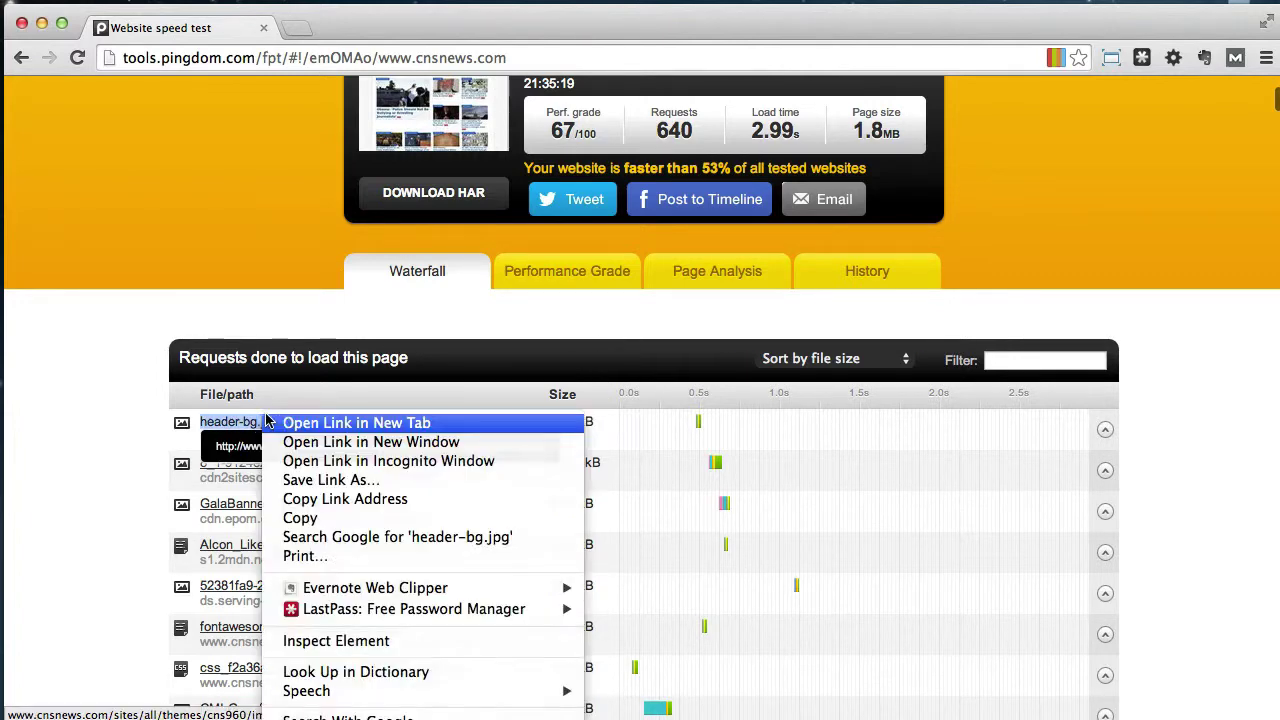
{"action": "left_click", "coordinate": [296, 425]}
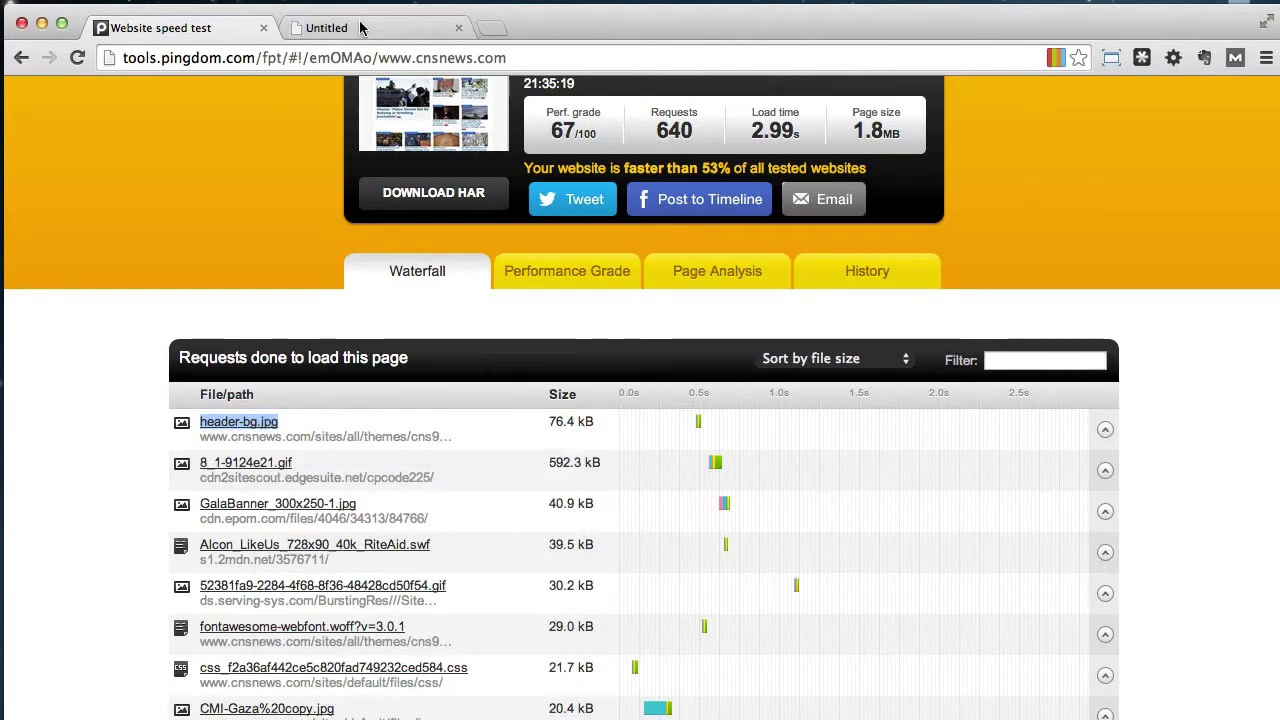
{"action": "key", "text": "ctrl+Tab"}
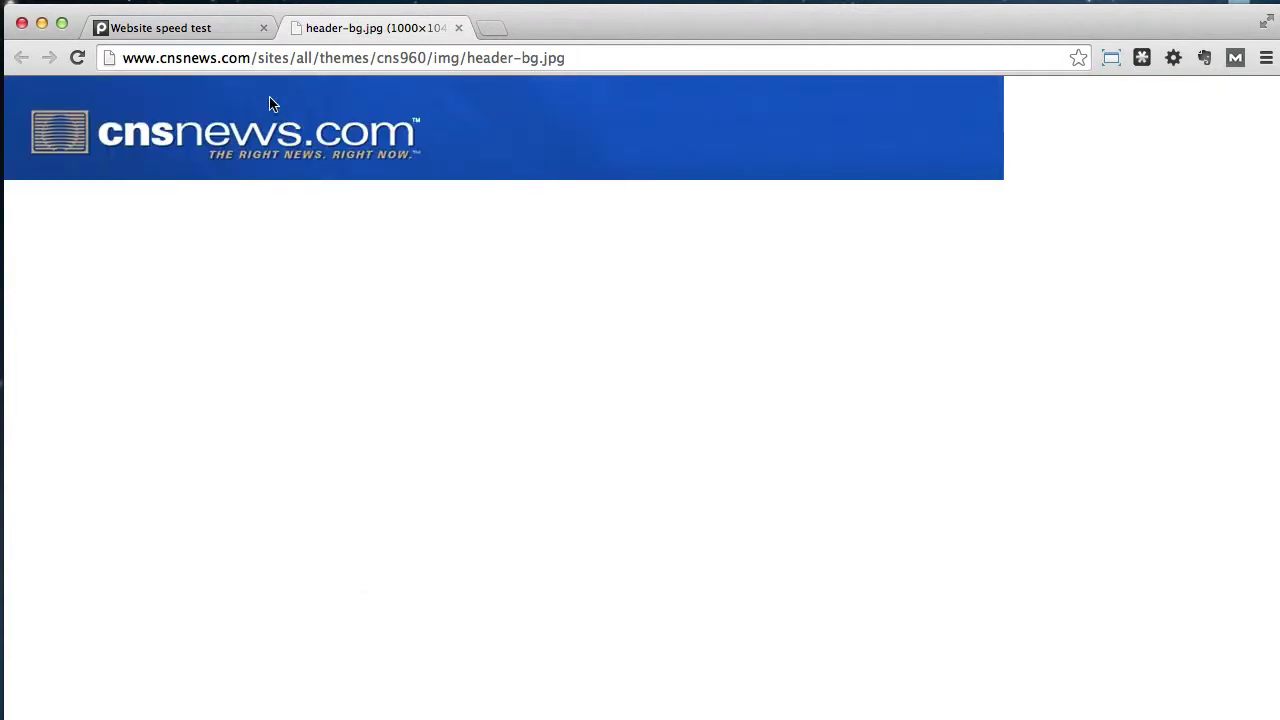
{"action": "left_click", "coordinate": [204, 26]}
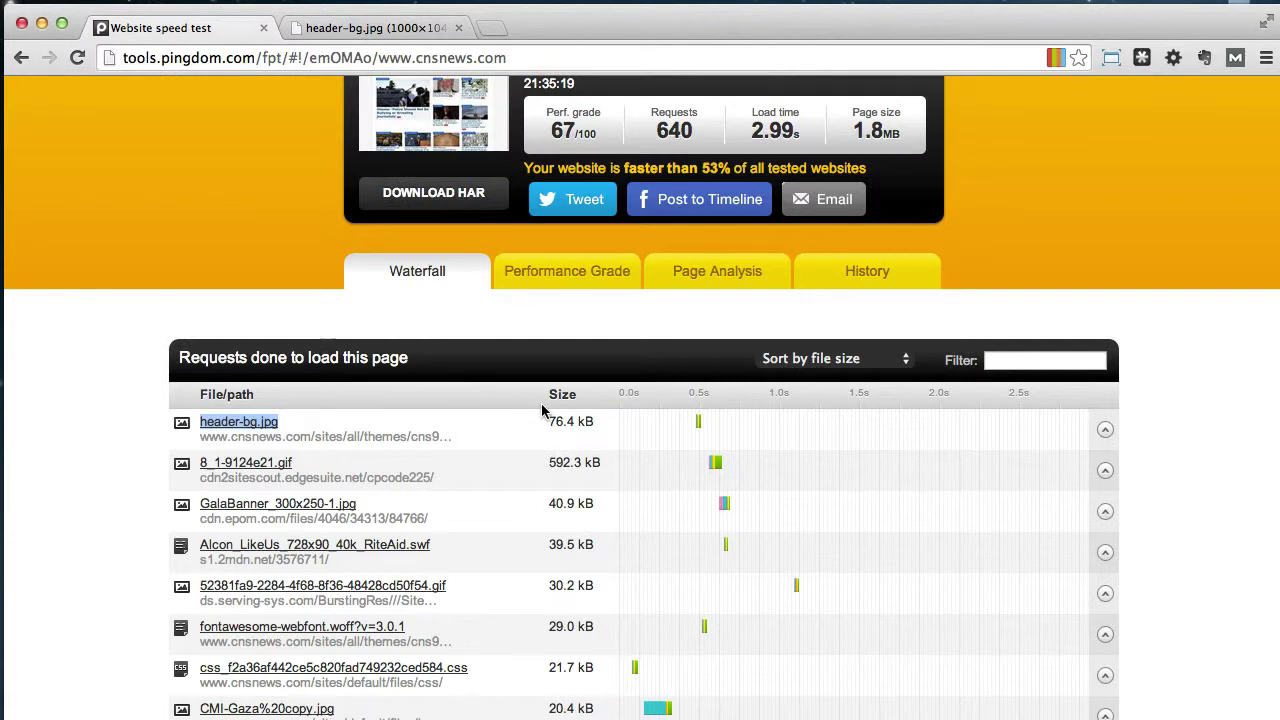
{"action": "left_click", "coordinate": [370, 27]}
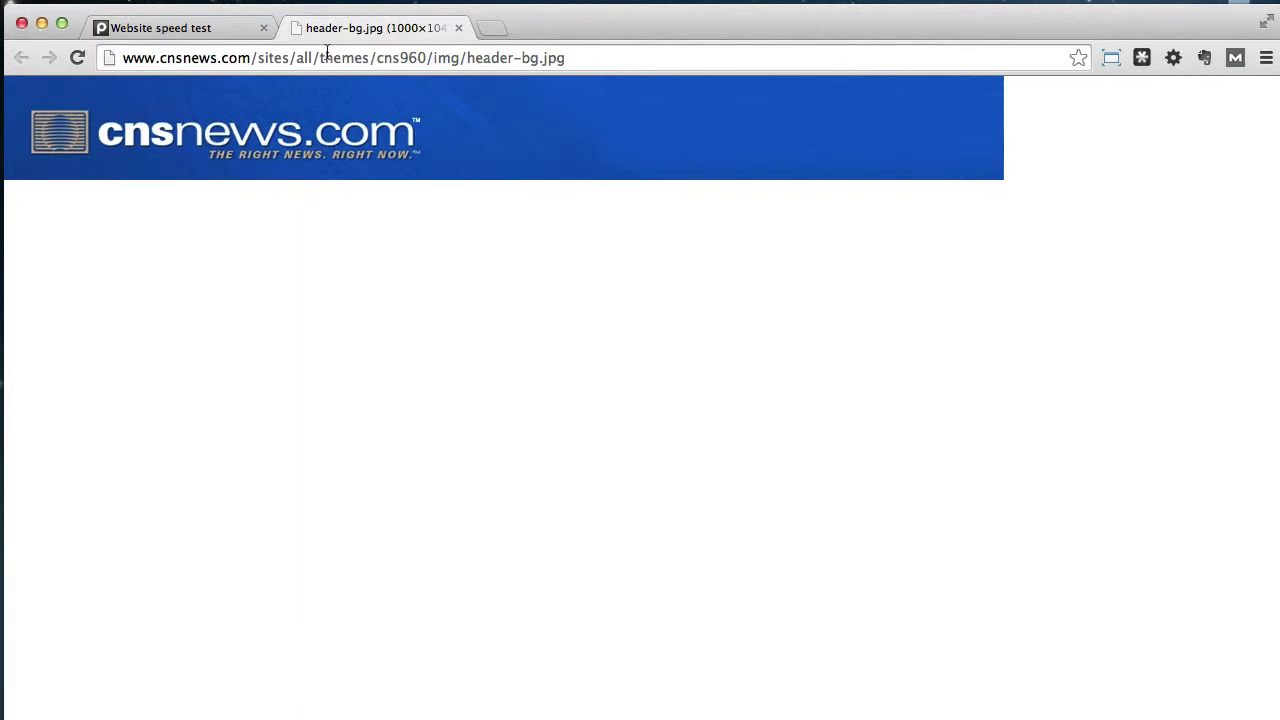
{"action": "left_click", "coordinate": [232, 28]}
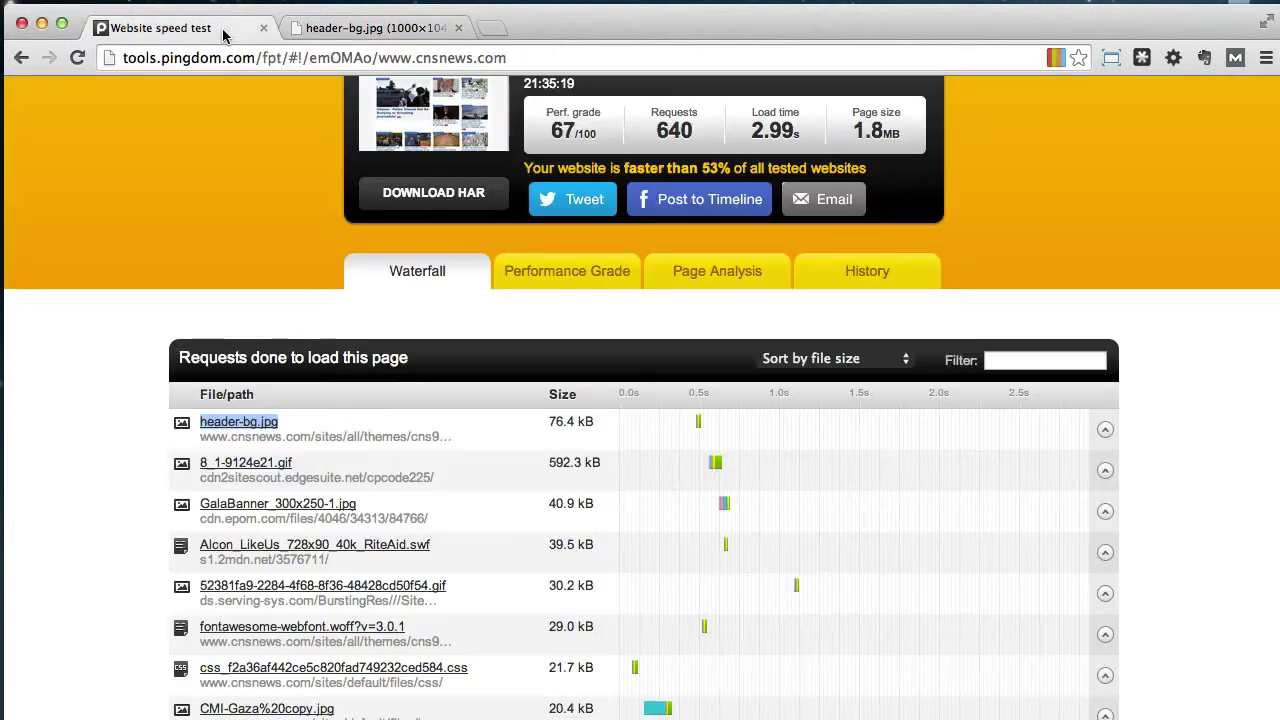
- Look over the largest requests, view 8_1-9124e21.gif in a new tab, close that tab, and return to the results
{"action": "scroll", "coordinate": [520, 450], "scroll_direction": "down", "scroll_amount": 2}
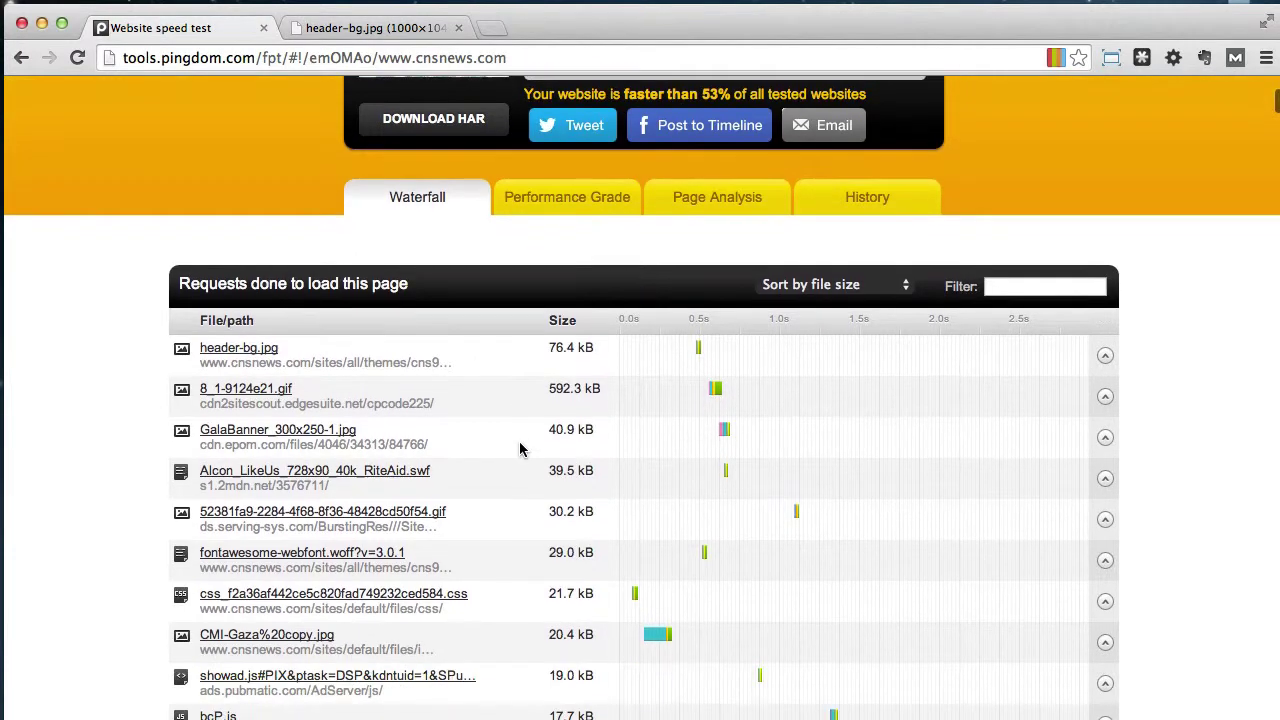
{"action": "scroll", "coordinate": [520, 450], "scroll_direction": "down", "scroll_amount": 2}
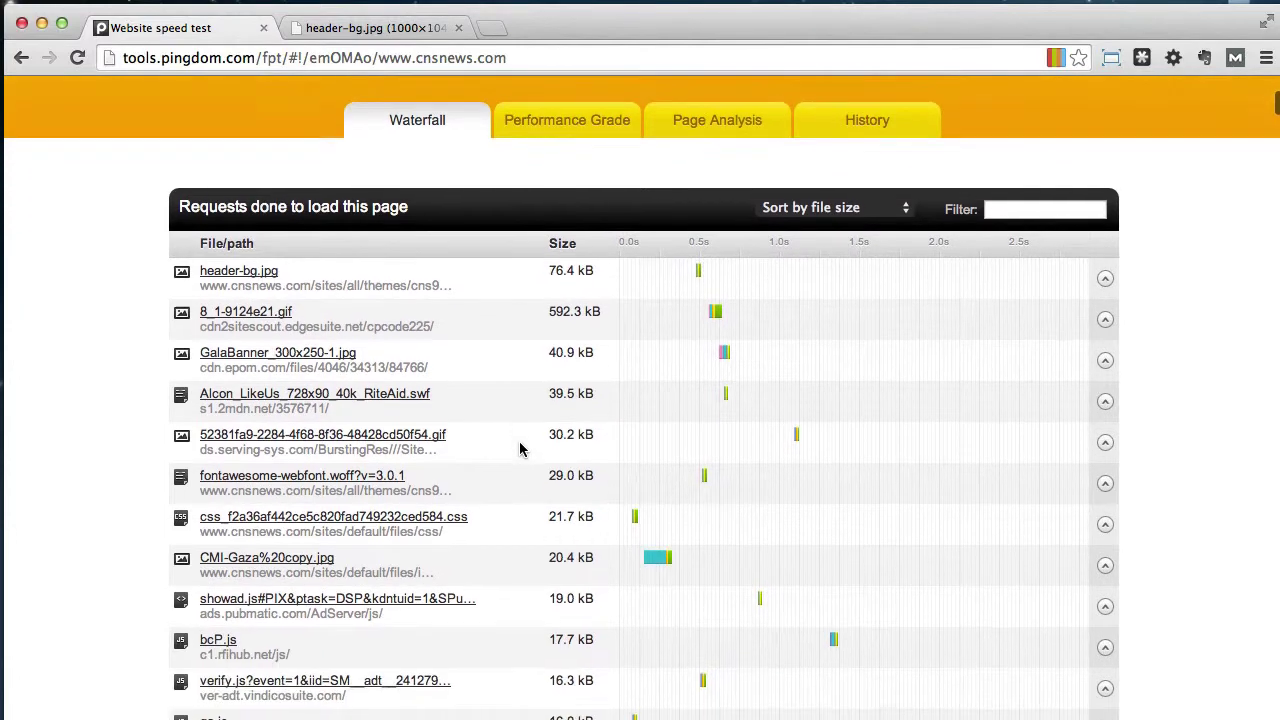
{"action": "scroll", "coordinate": [520, 450], "scroll_direction": "down", "scroll_amount": 1}
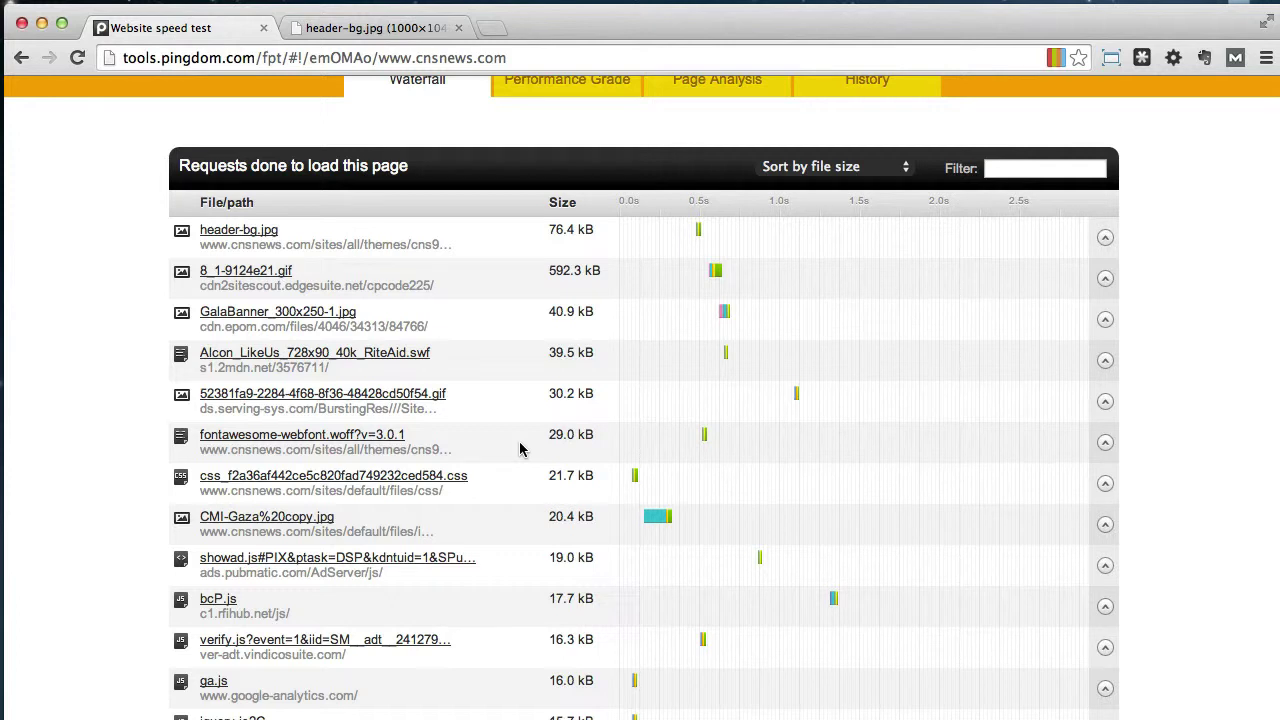
{"action": "scroll", "coordinate": [530, 308], "scroll_direction": "up", "scroll_amount": 1}
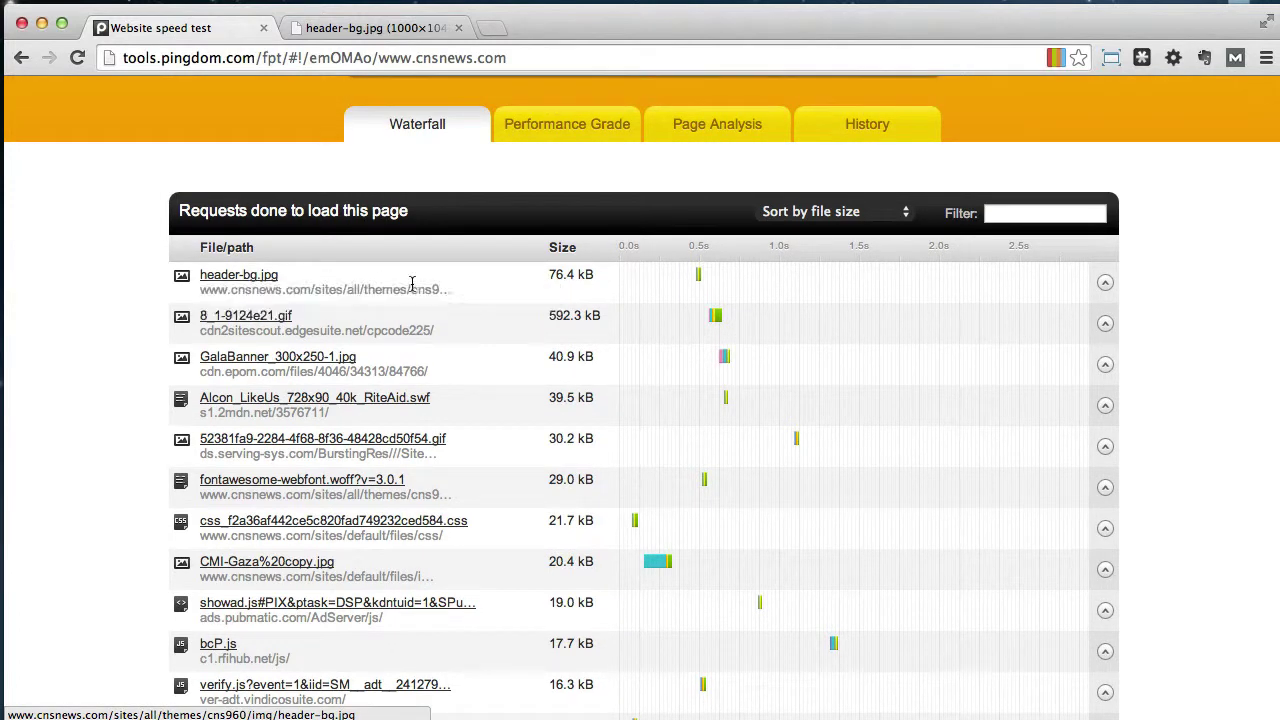
{"action": "right_click", "coordinate": [244, 320]}
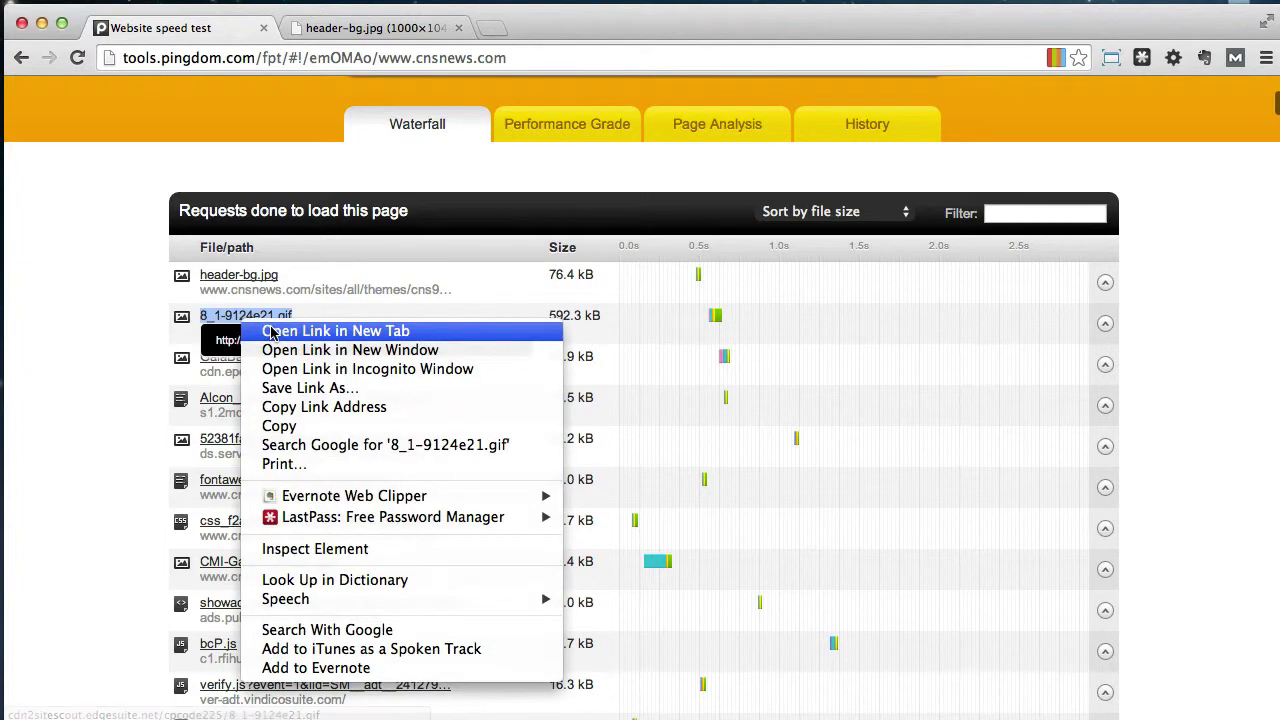
{"action": "left_click", "coordinate": [343, 331]}
{"action": "left_click", "coordinate": [560, 28]}
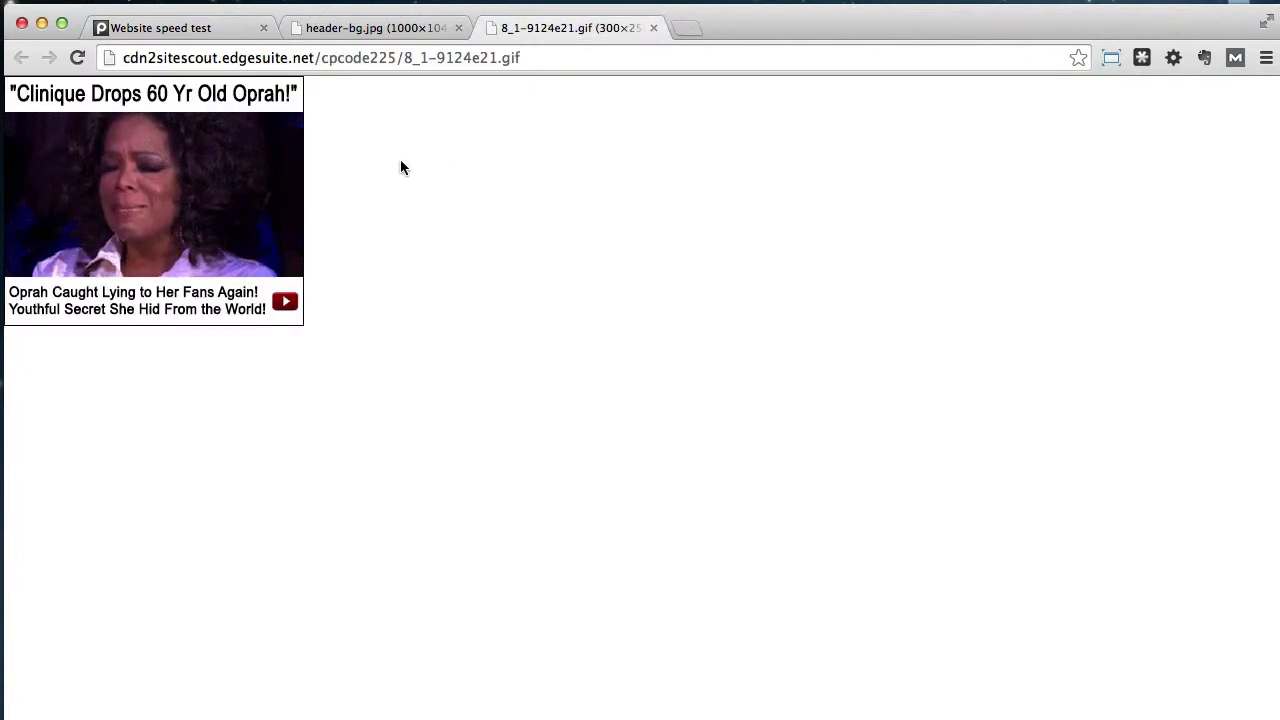
{"action": "left_click", "coordinate": [653, 28]}
{"action": "left_click", "coordinate": [226, 28]}
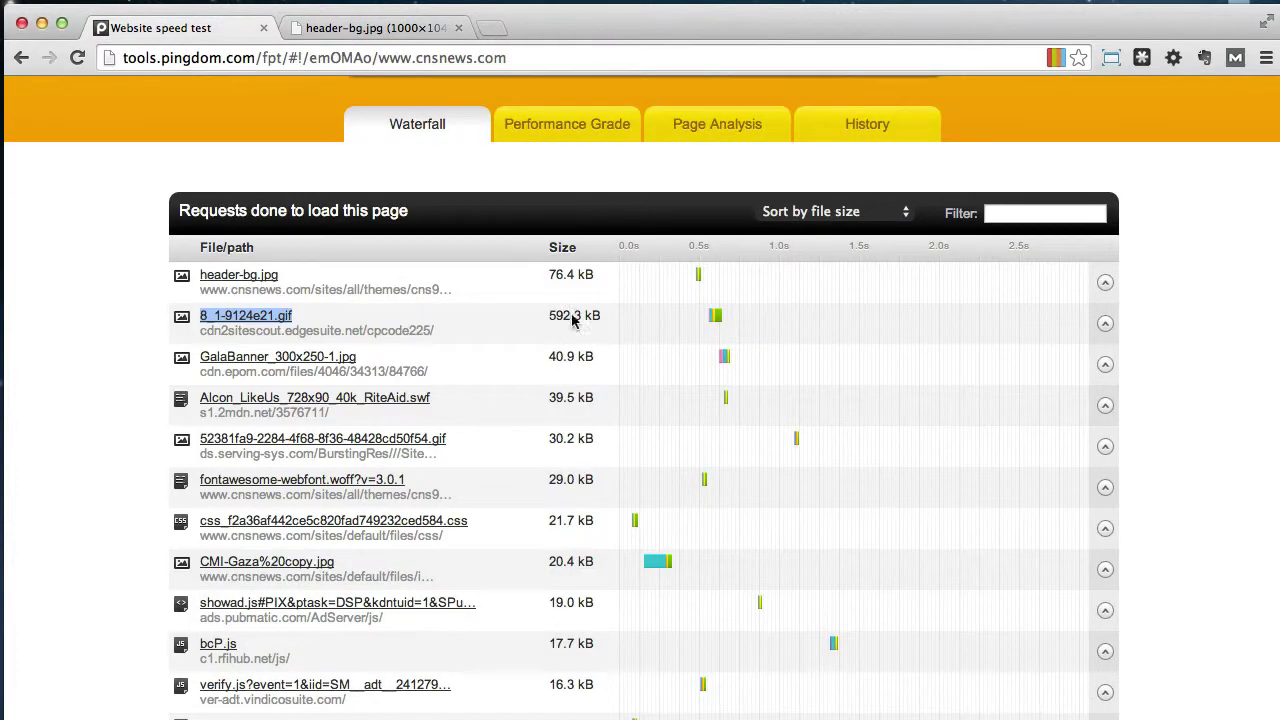
- Check the size of 8_1-9124e21.gif, reopen it in a new tab, and compare it with the header image
{"action": "left_click_drag", "start_coordinate": [605, 318], "coordinate": [544, 312]}
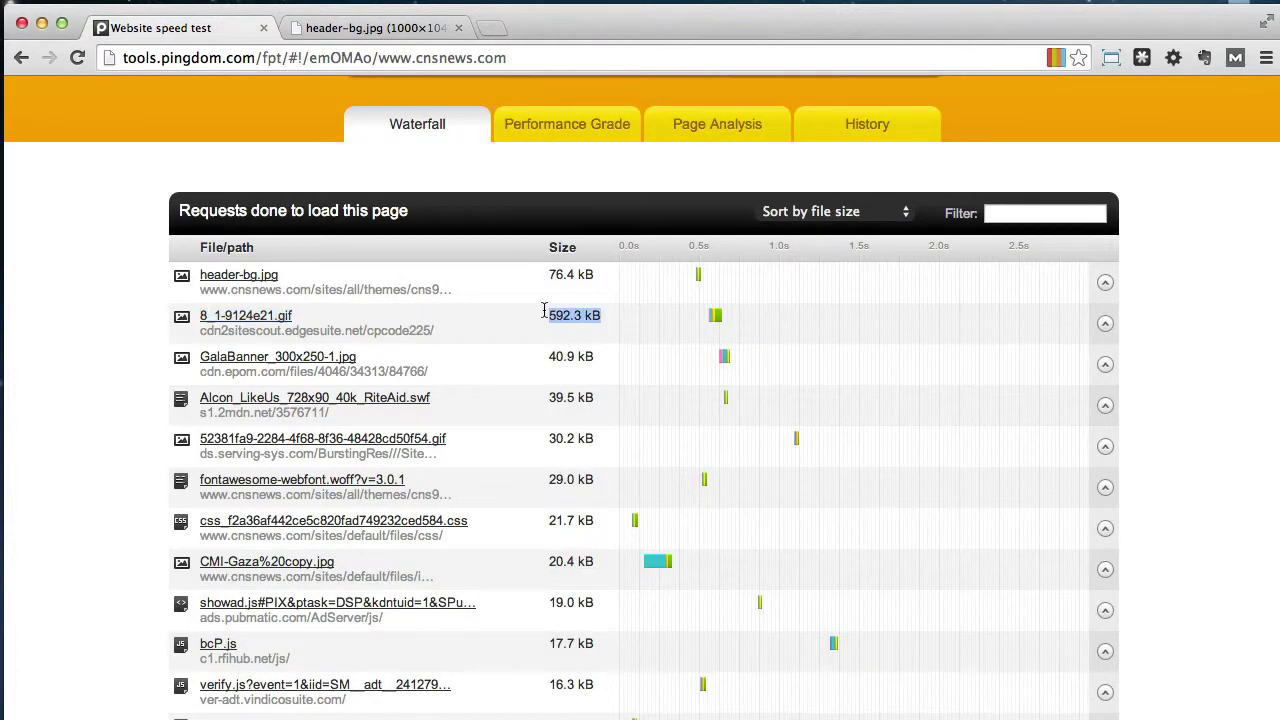
{"action": "right_click", "coordinate": [272, 319]}
{"action": "left_click", "coordinate": [340, 329]}
{"action": "left_click", "coordinate": [578, 14]}
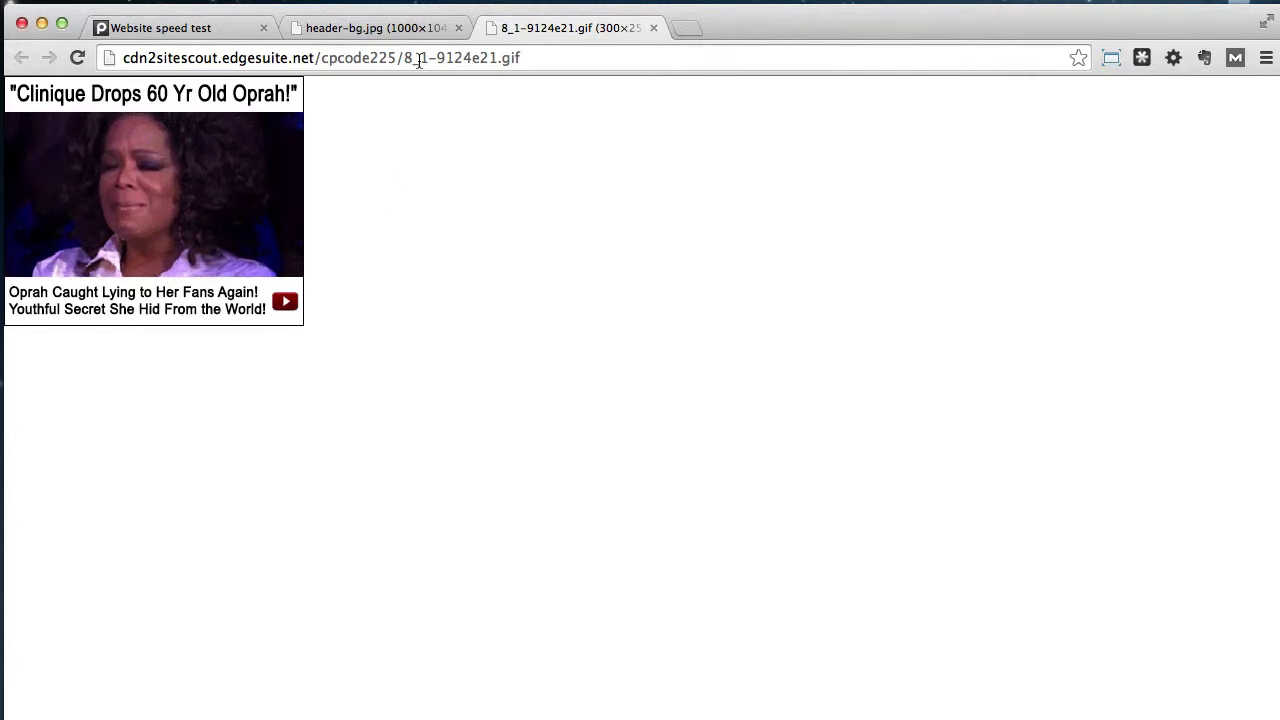
{"action": "left_click", "coordinate": [406, 33]}
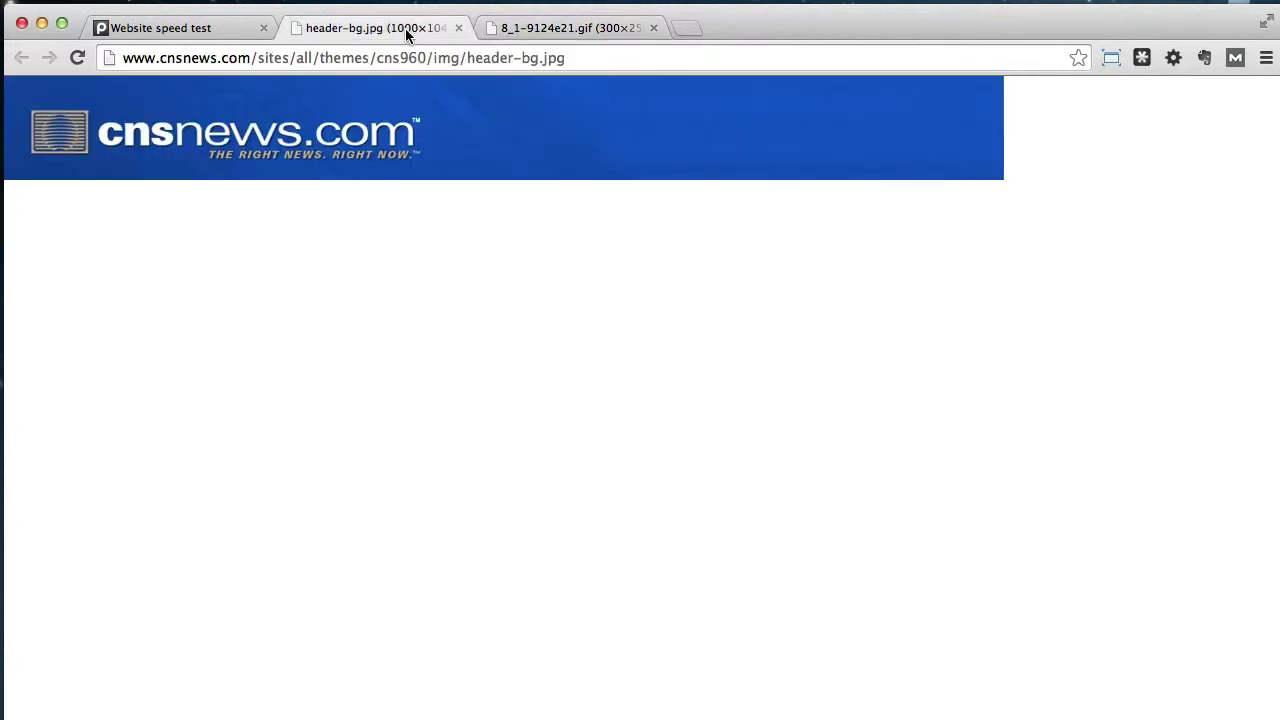
{"action": "left_click", "coordinate": [222, 31]}
- Compare the file size of 8_1-9124e21.gif with the load time and page size in the results summary
{"action": "left_click", "coordinate": [474, 332]}
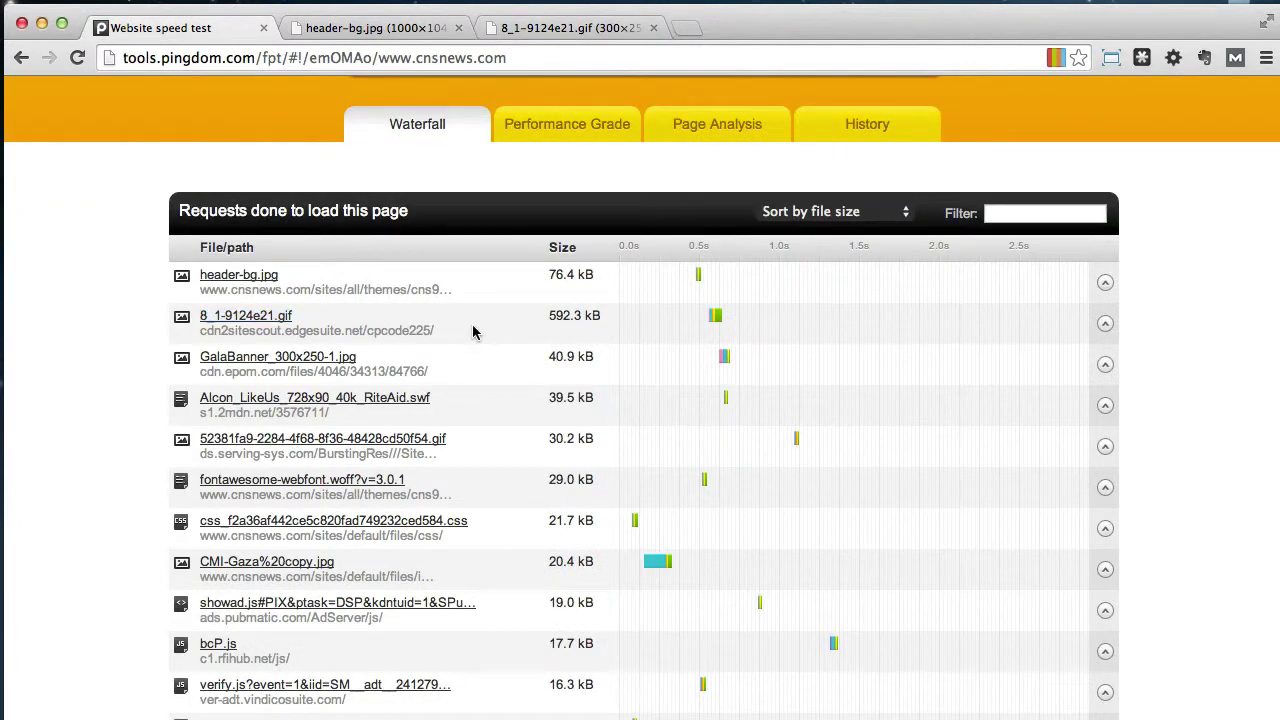
{"action": "scroll", "coordinate": [474, 332], "scroll_direction": "down", "scroll_amount": 1}
{"action": "left_click_drag", "start_coordinate": [604, 277], "coordinate": [547, 273]}
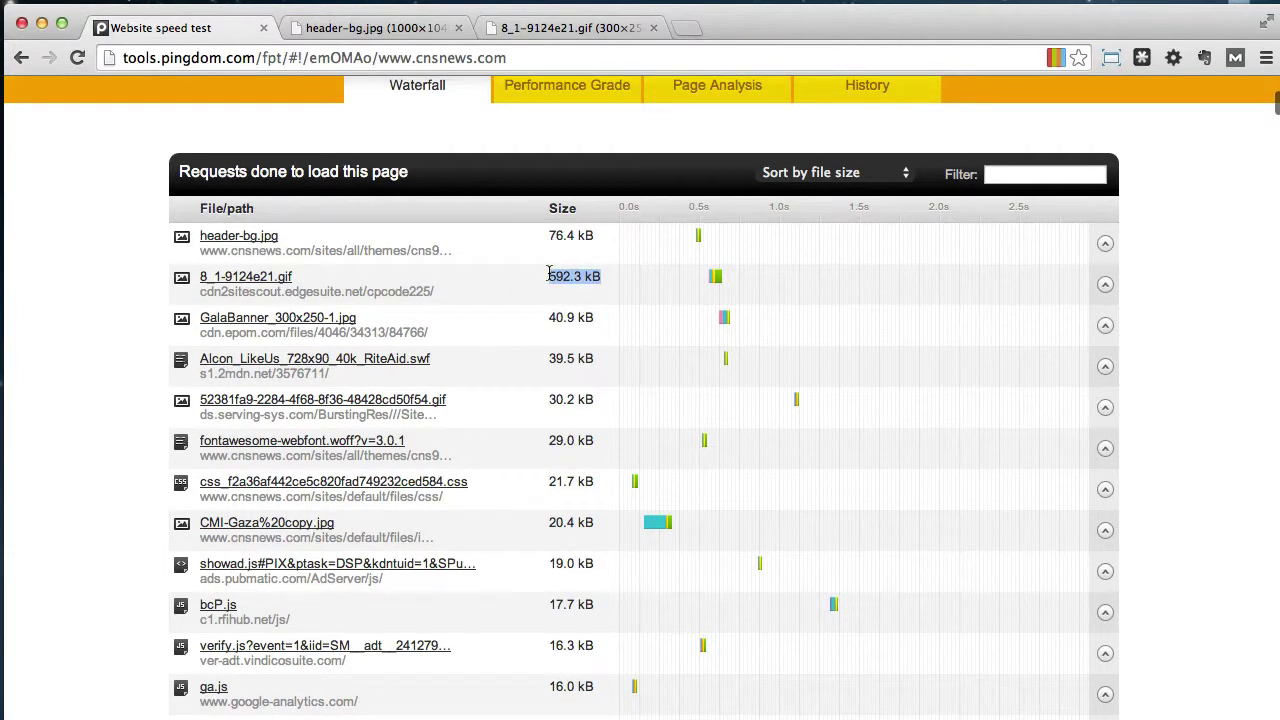
{"action": "scroll", "coordinate": [640, 270], "scroll_direction": "up", "scroll_amount": 5}
{"action": "scroll", "coordinate": [438, 545], "scroll_direction": "down", "scroll_amount": 3}
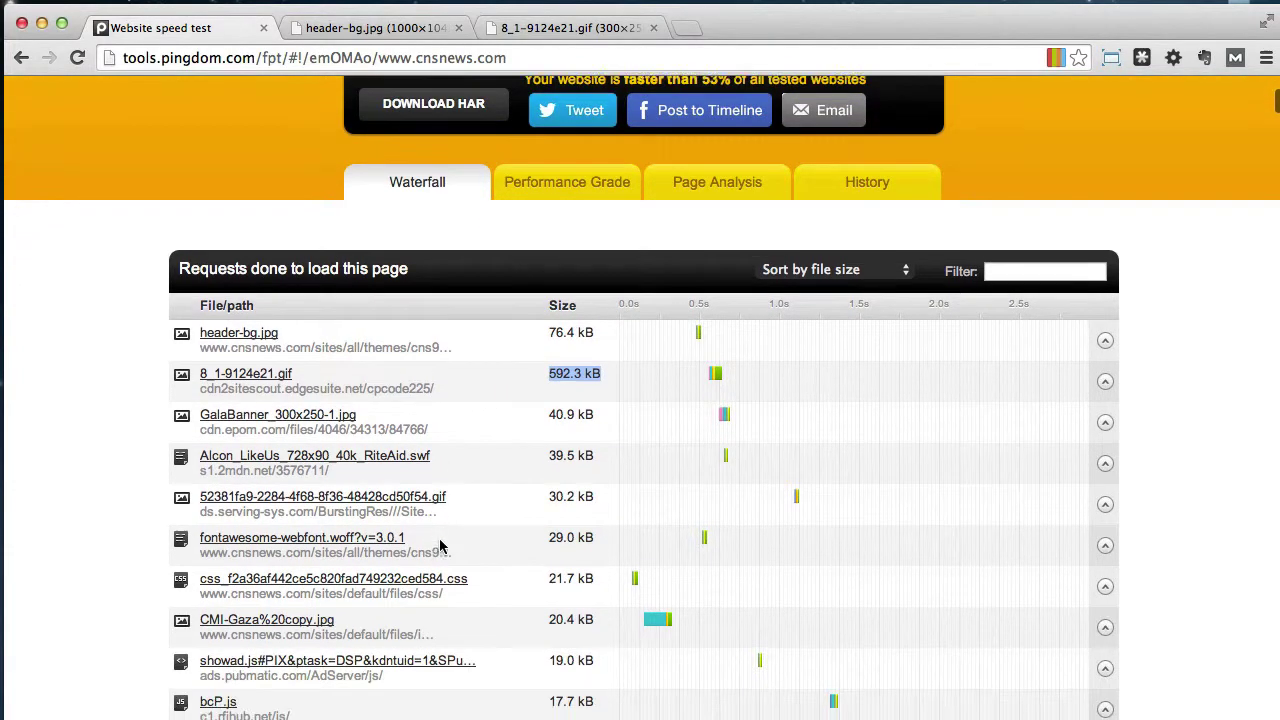
{"action": "left_click", "coordinate": [620, 374]}
{"action": "left_click_drag", "start_coordinate": [632, 368], "coordinate": [467, 376]}
{"action": "left_click", "coordinate": [515, 384]}
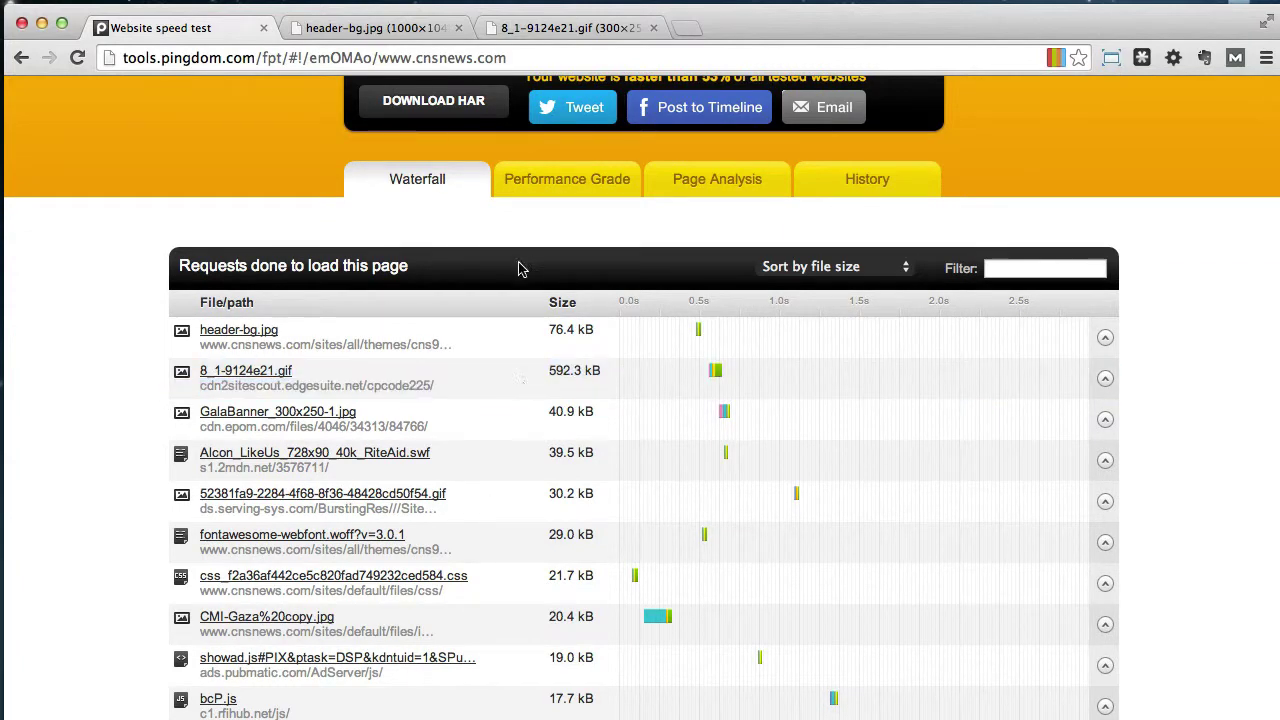
{"action": "scroll", "coordinate": [533, 347], "scroll_direction": "up", "scroll_amount": 3}
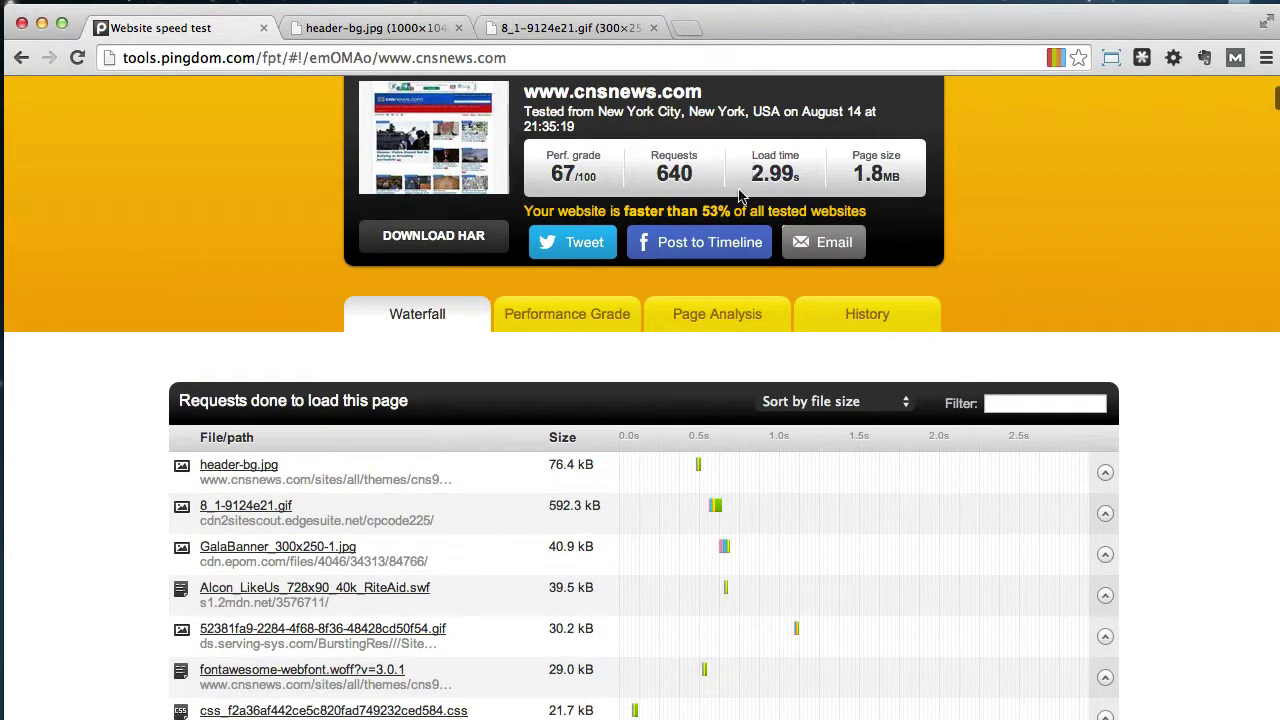
{"action": "left_click_drag", "start_coordinate": [547, 507], "coordinate": [600, 507]}
{"action": "left_click", "coordinate": [600, 507]}
{"action": "scroll", "coordinate": [555, 512], "scroll_direction": "down", "scroll_amount": 3}
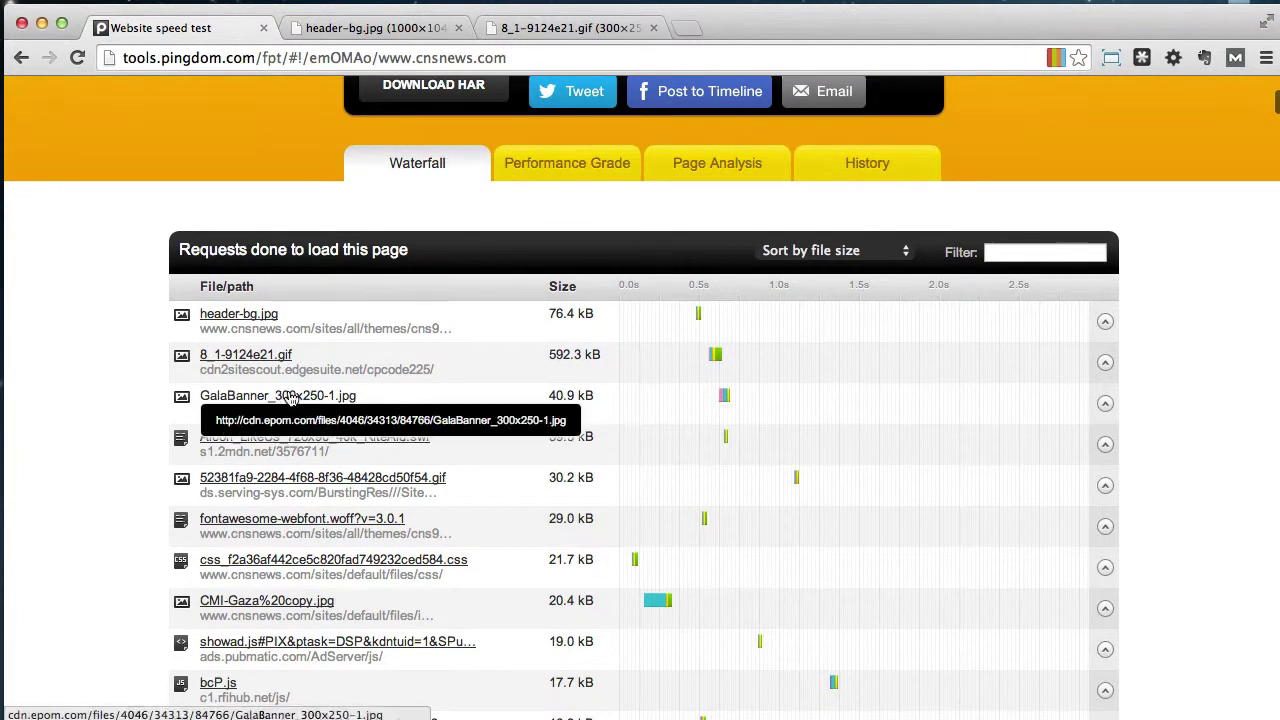
- Open GalaBanner_300x250-1.jpg in a new tab and compare it with the opened GIF and header images
{"action": "right_click", "coordinate": [300, 396]}
{"action": "left_click", "coordinate": [350, 400]}
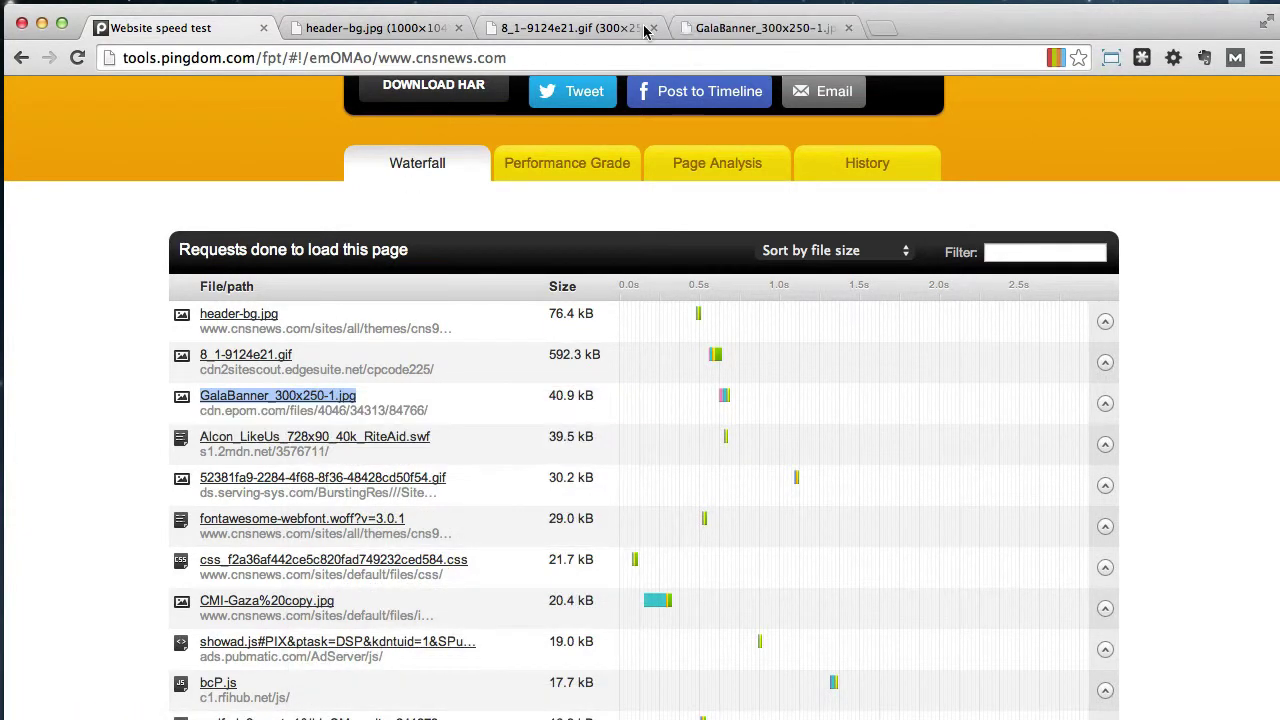
{"action": "left_click", "coordinate": [740, 28]}
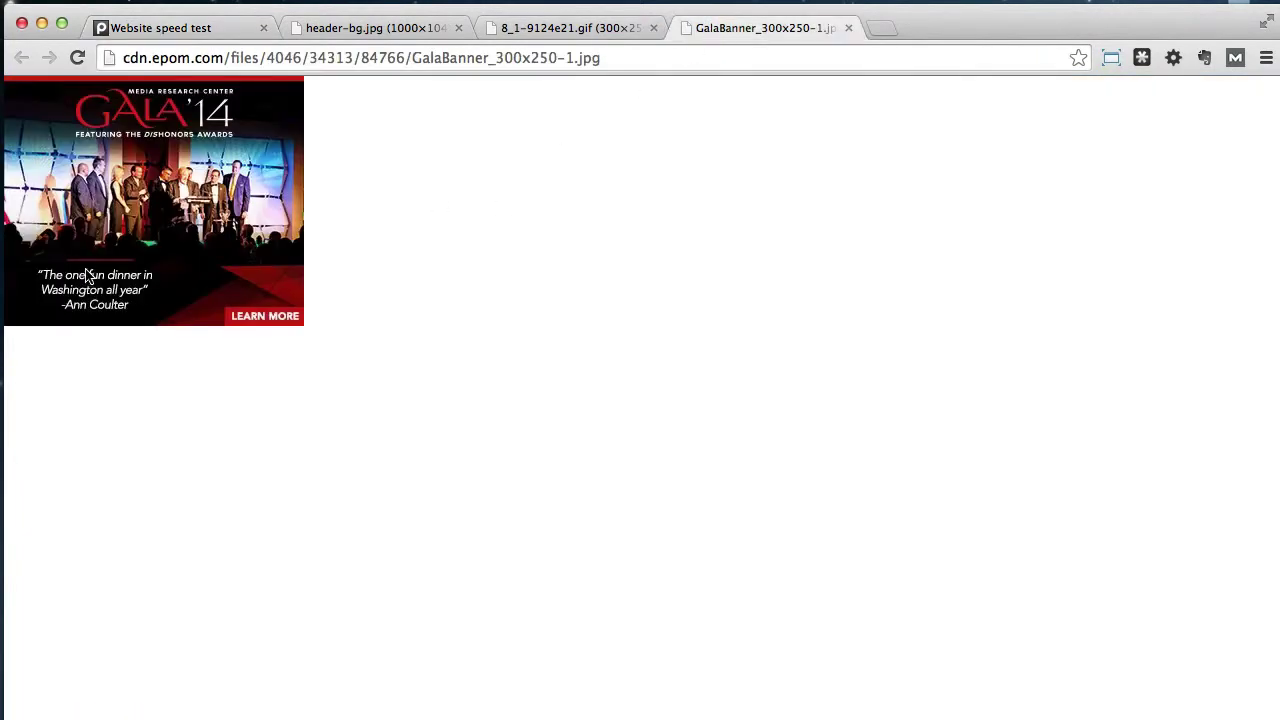
{"action": "left_click", "coordinate": [586, 28]}
{"action": "left_click", "coordinate": [377, 36]}
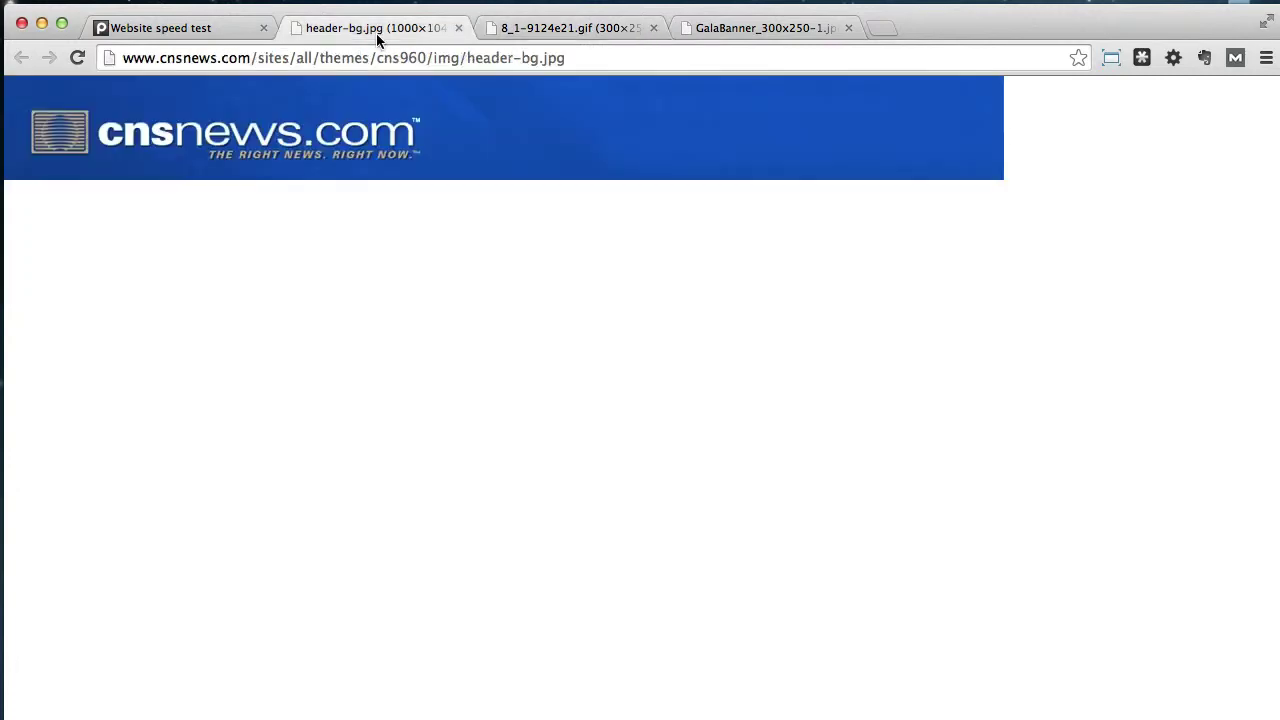
{"action": "left_click", "coordinate": [209, 29]}
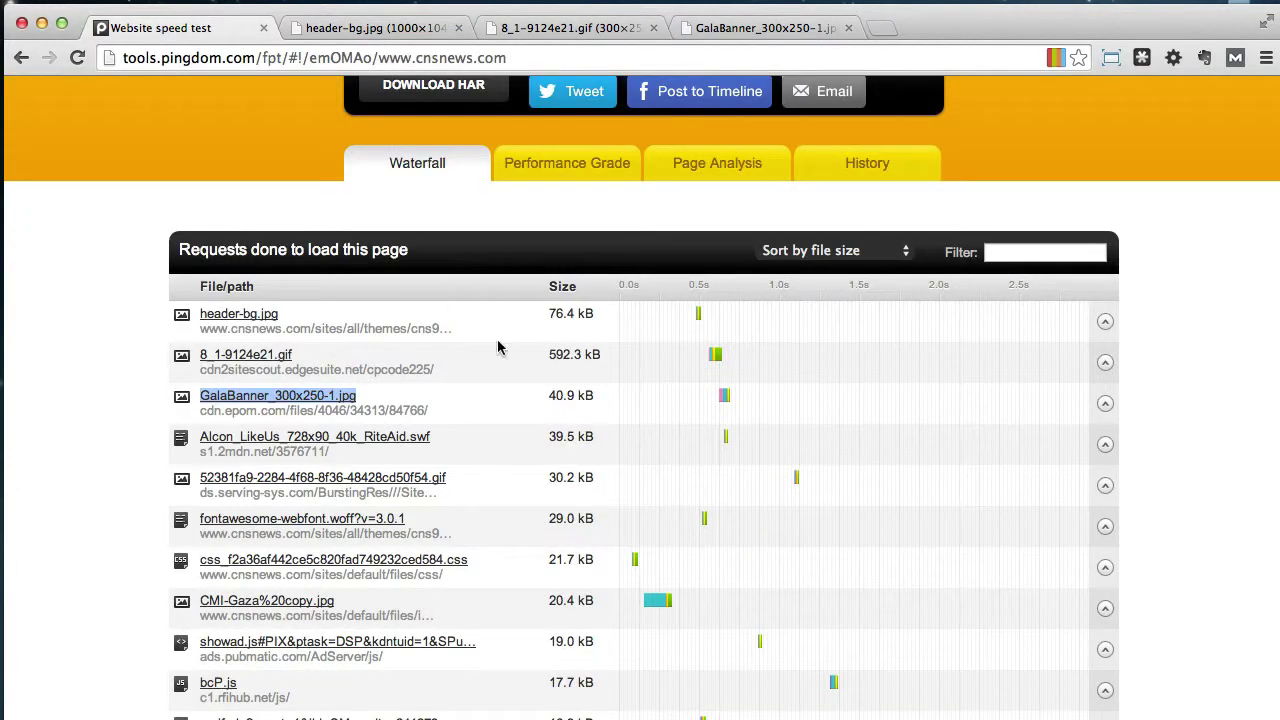
{"action": "mouse_move", "coordinate": [600, 393]}
{"action": "left_mouse_down"}
{"action": "mouse_move", "coordinate": [546, 390]}
{"action": "mouse_move", "coordinate": [601, 392]}
{"action": "left_mouse_up"}
{"action": "left_click", "coordinate": [601, 392]}
{"action": "scroll", "coordinate": [600, 398], "scroll_direction": "down", "scroll_amount": 3}
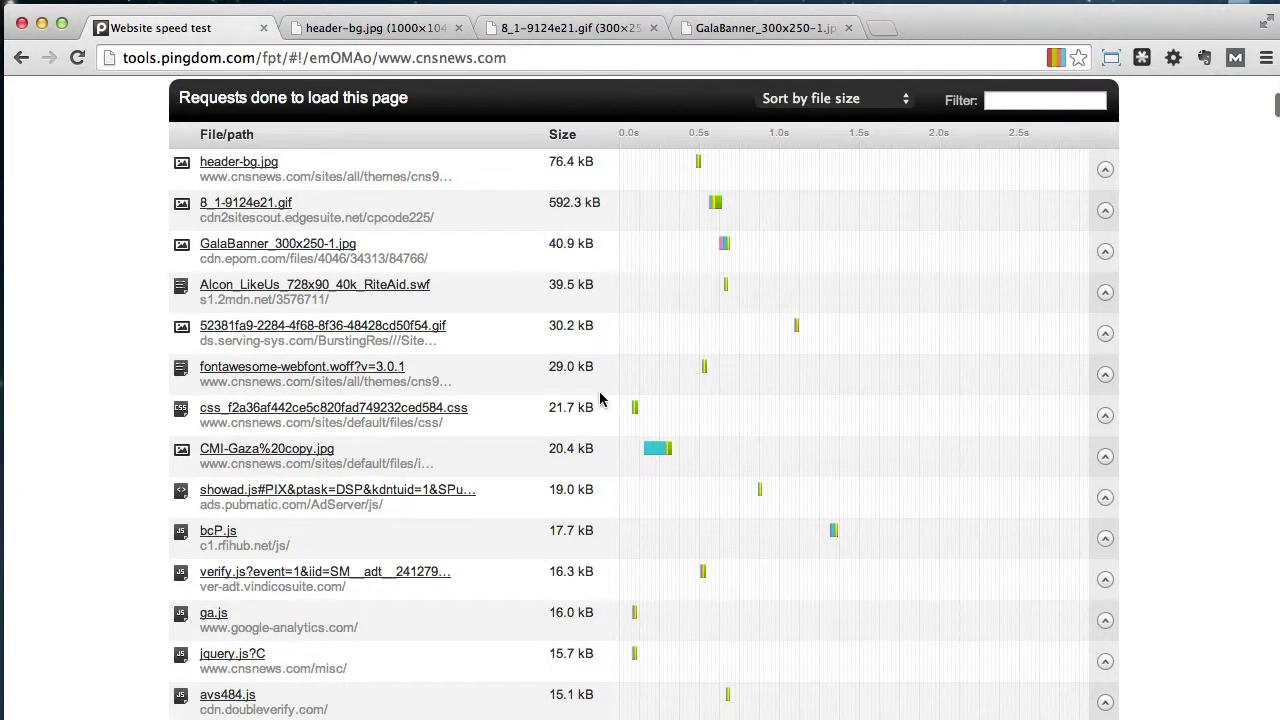
{"action": "scroll", "coordinate": [600, 399], "scroll_direction": "down", "scroll_amount": 11}
{"action": "scroll", "coordinate": [600, 399], "scroll_direction": "up", "scroll_amount": 20}
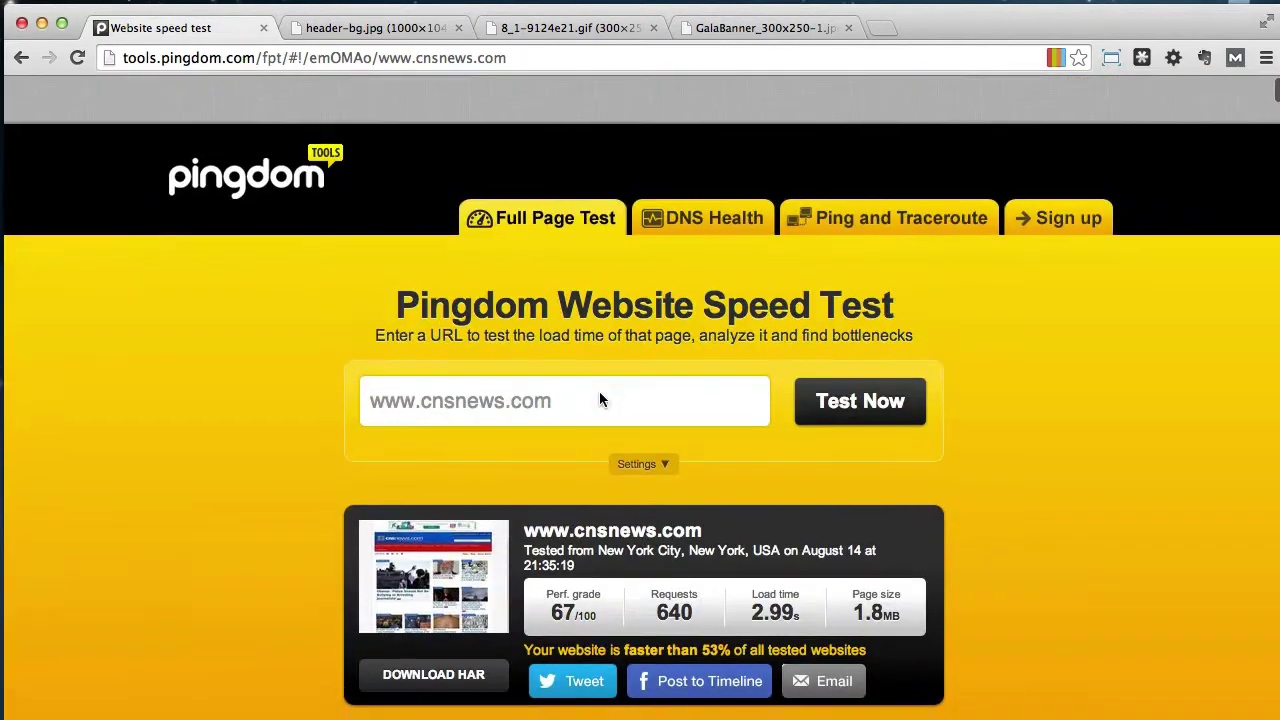
{"action": "scroll", "coordinate": [599, 400], "scroll_direction": "down", "scroll_amount": 8}
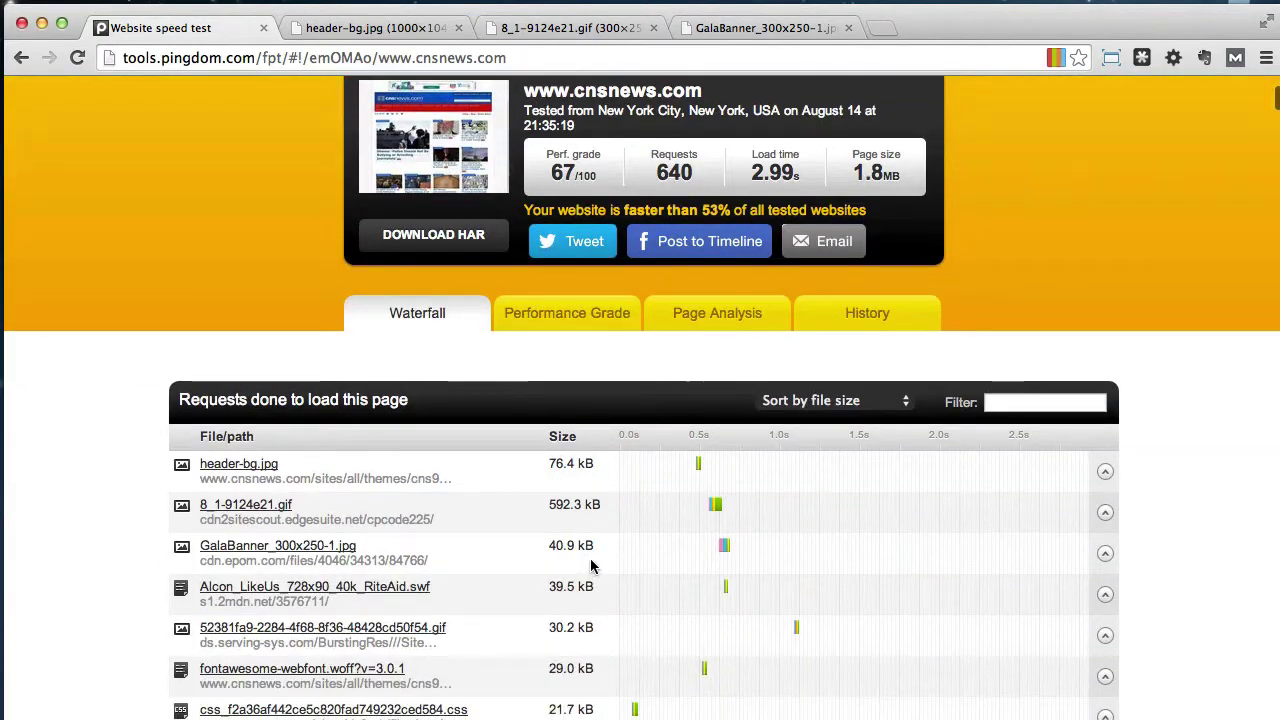
{"action": "scroll", "coordinate": [591, 566], "scroll_direction": "down", "scroll_amount": 10}
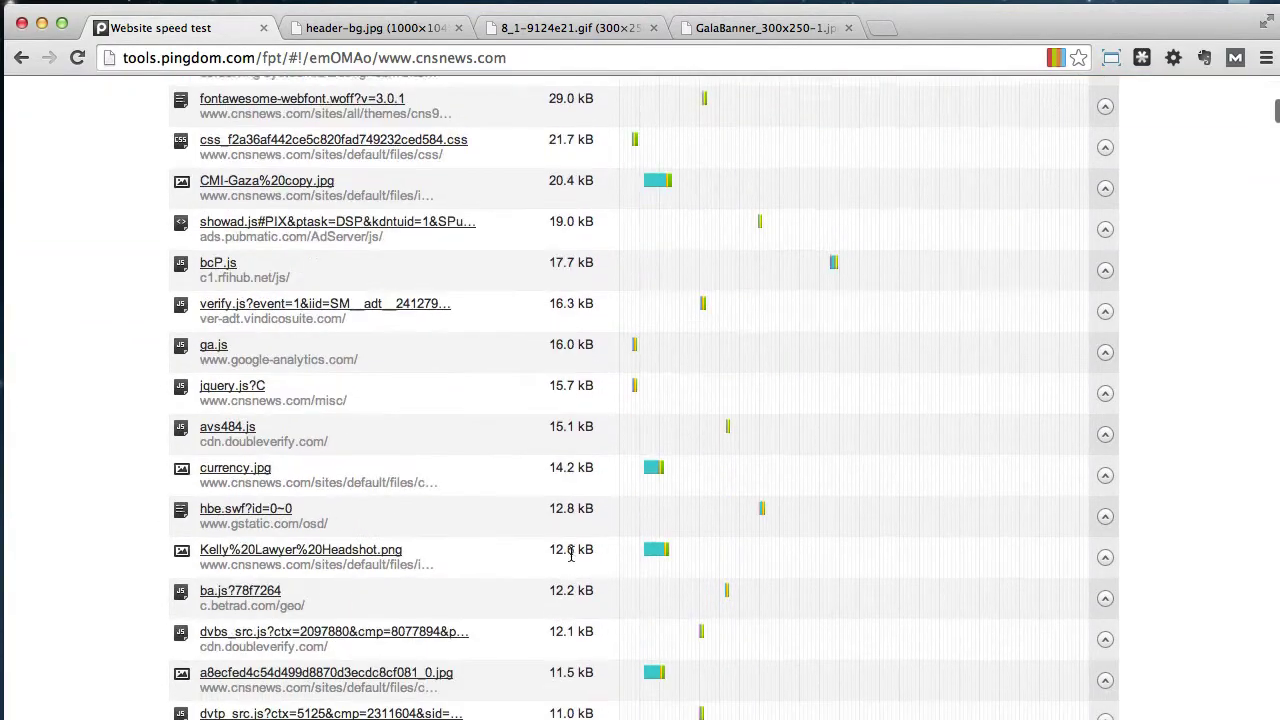
{"action": "scroll", "coordinate": [571, 555], "scroll_direction": "down", "scroll_amount": 5}
{"action": "scroll", "coordinate": [565, 551], "scroll_direction": "up", "scroll_amount": 20}
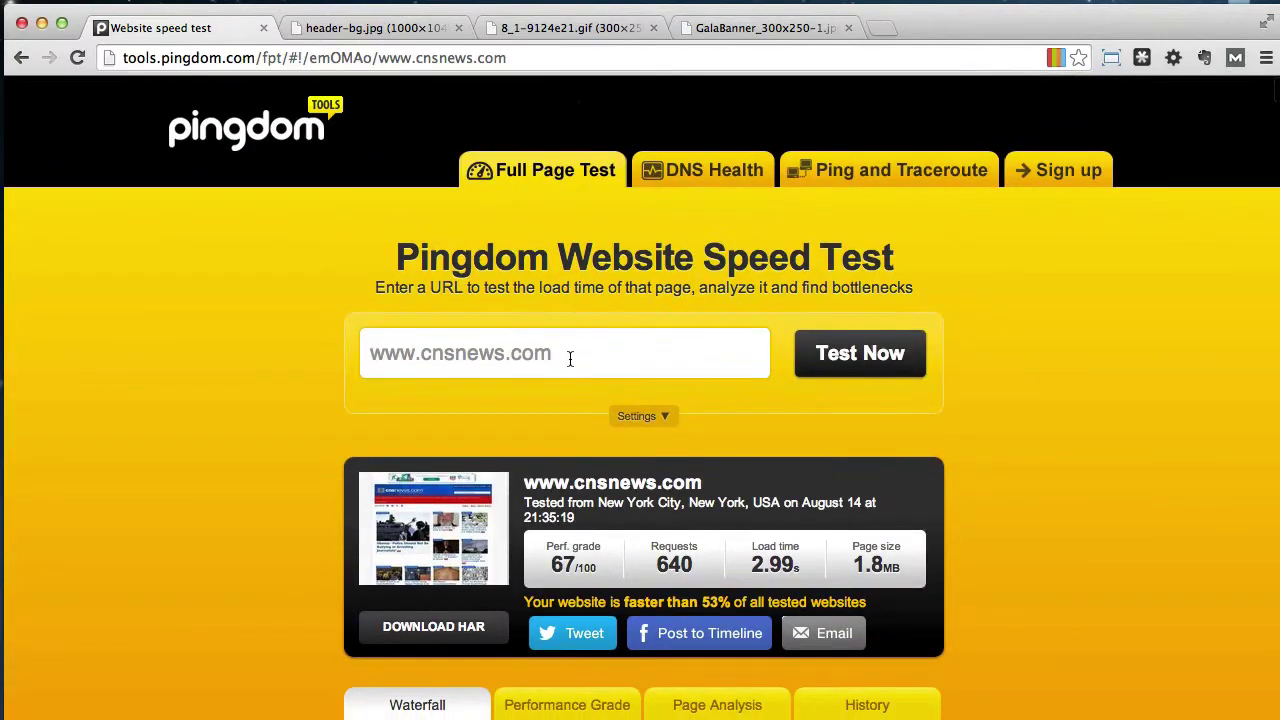
{"action": "triple_click", "coordinate": [570, 360]}
{"action": "type", "text": "www.s"}
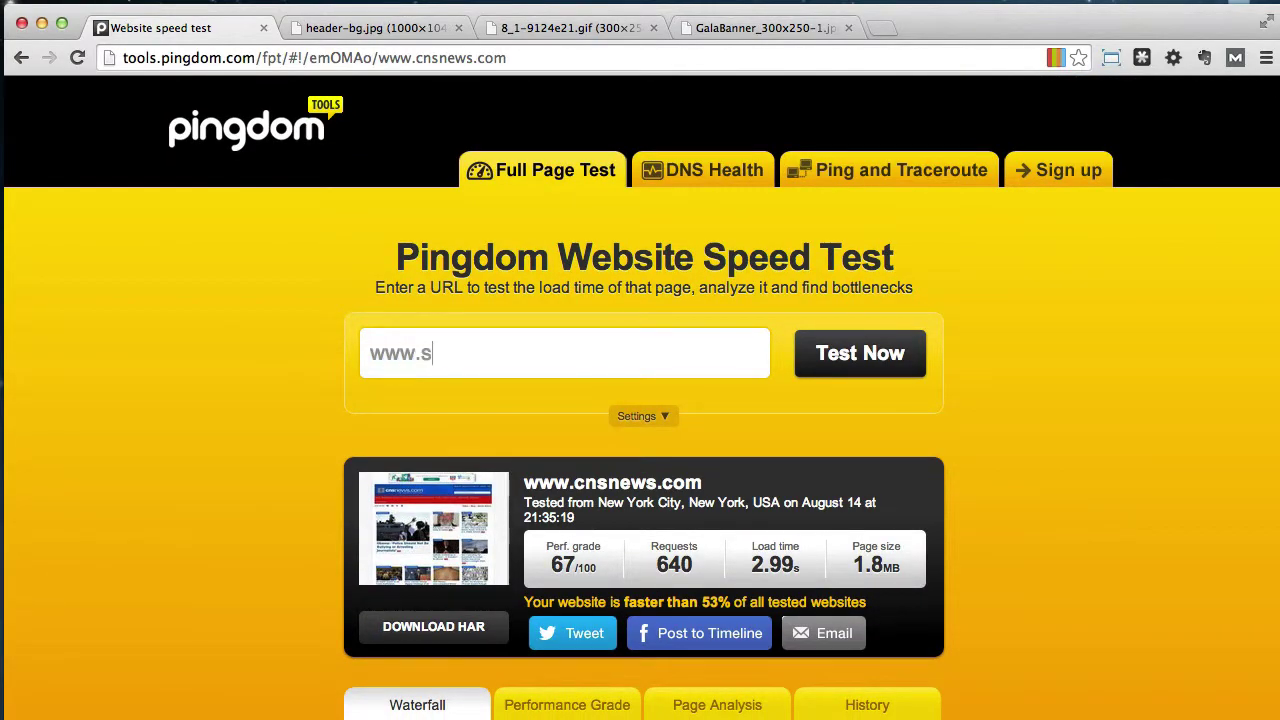
{"action": "type", "text": "horthillsdesgin."}
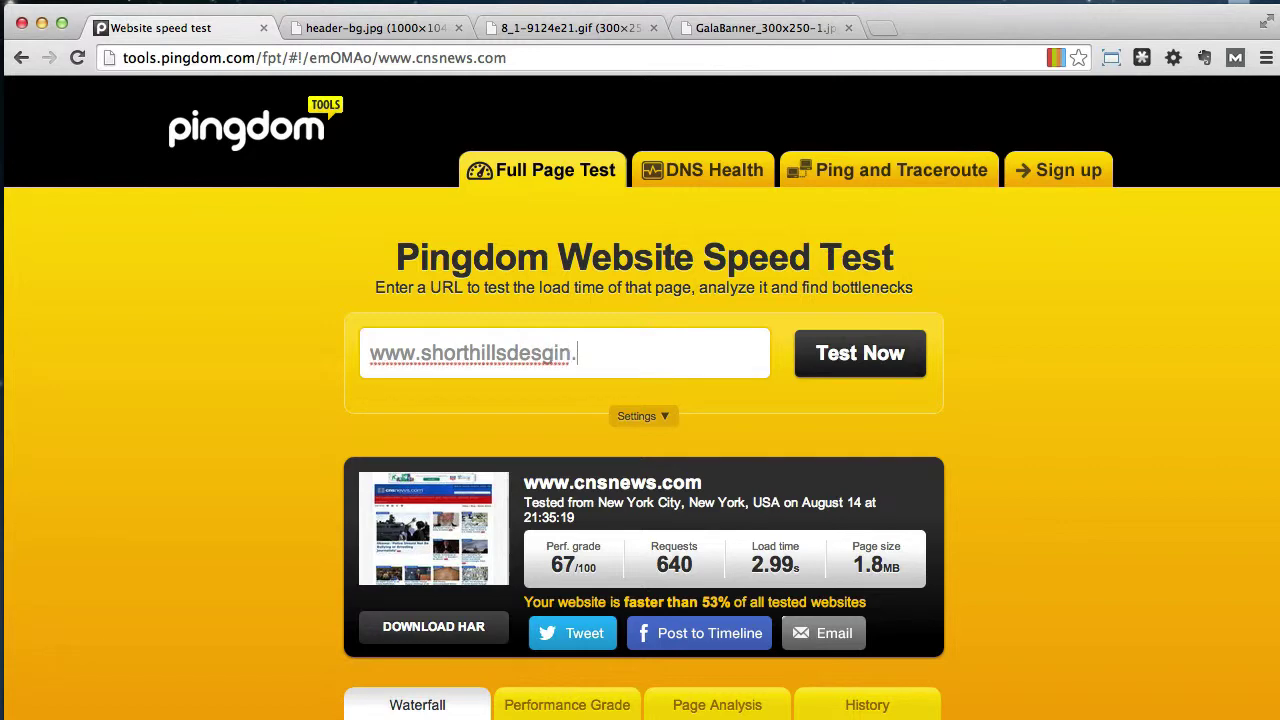
{"action": "key", "text": "BackSpace"}
{"action": "key", "text": "BackSpace"}
{"action": "key", "text": "BackSpace"}
{"action": "type", "text": "ign.com"}
{"action": "left_click", "coordinate": [870, 342]}
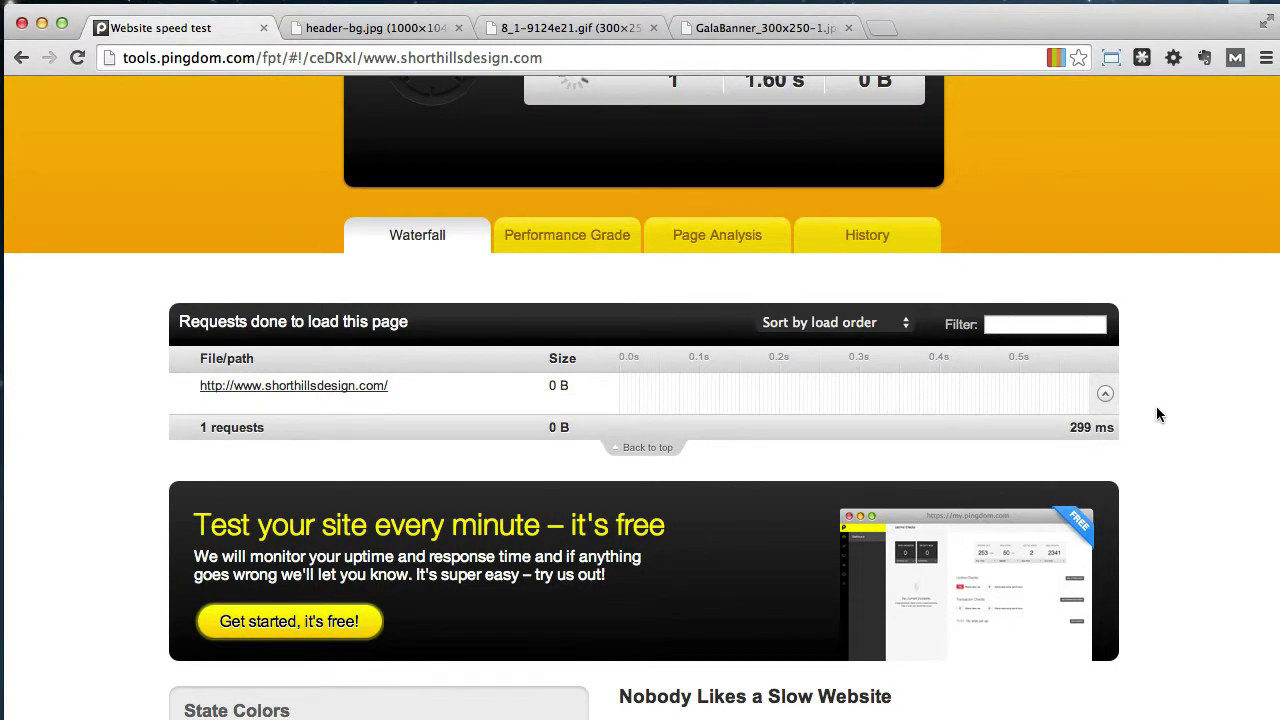
- Close the three opened image tabs for header-bg.jpg, 8_1-9124e21.gif and GalaBanner_300x250-1.jpg
{"action": "left_click", "coordinate": [459, 32]}
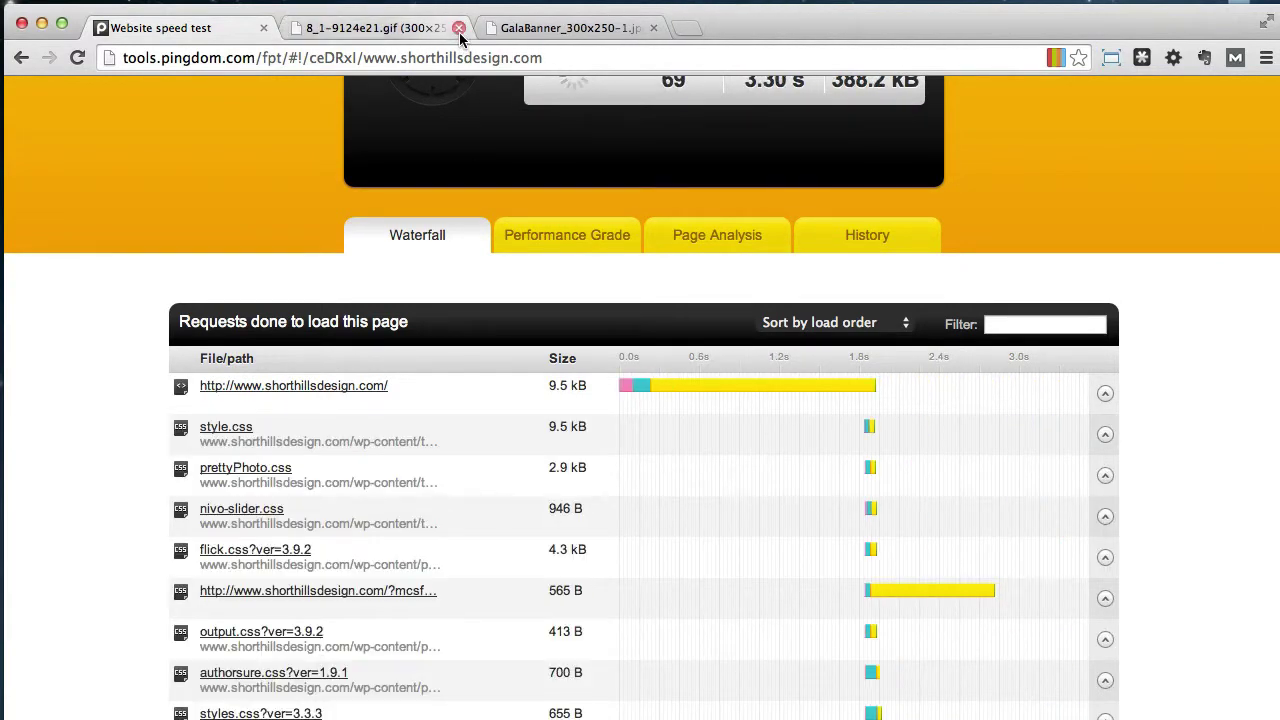
{"action": "left_click", "coordinate": [459, 32]}
{"action": "left_click", "coordinate": [459, 32]}
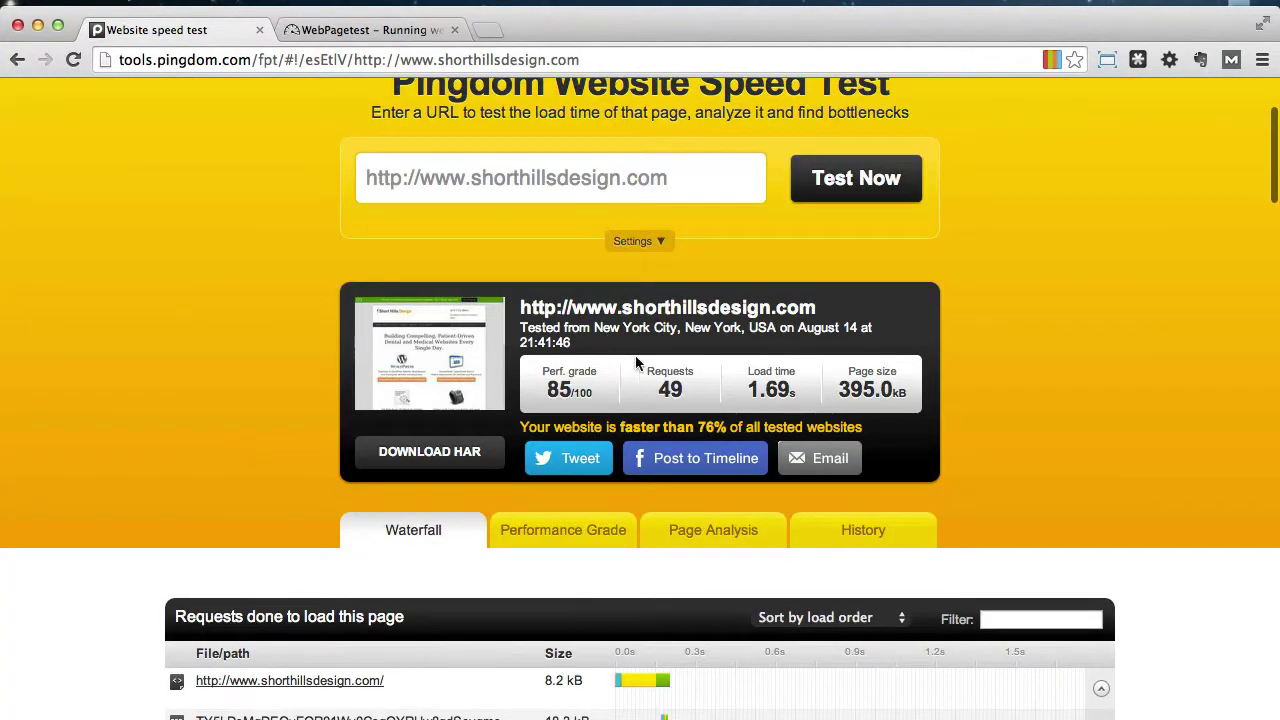
{"action": "scroll", "coordinate": [690, 340], "scroll_direction": "down", "scroll_amount": 3}
{"action": "left_click_drag", "start_coordinate": [732, 265], "coordinate": [910, 257]}
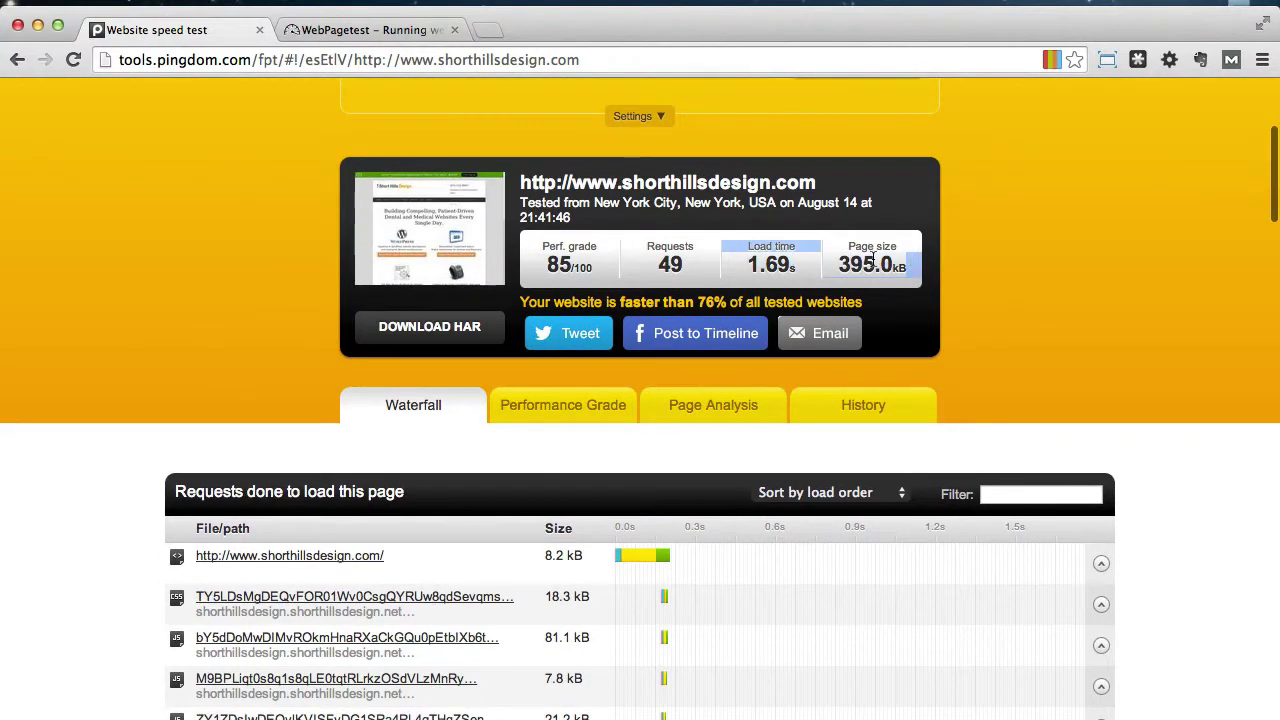
{"action": "left_click", "coordinate": [870, 260]}
{"action": "scroll", "coordinate": [845, 261], "scroll_direction": "down", "scroll_amount": 5}
{"action": "scroll", "coordinate": [874, 268], "scroll_direction": "up", "scroll_amount": 3}
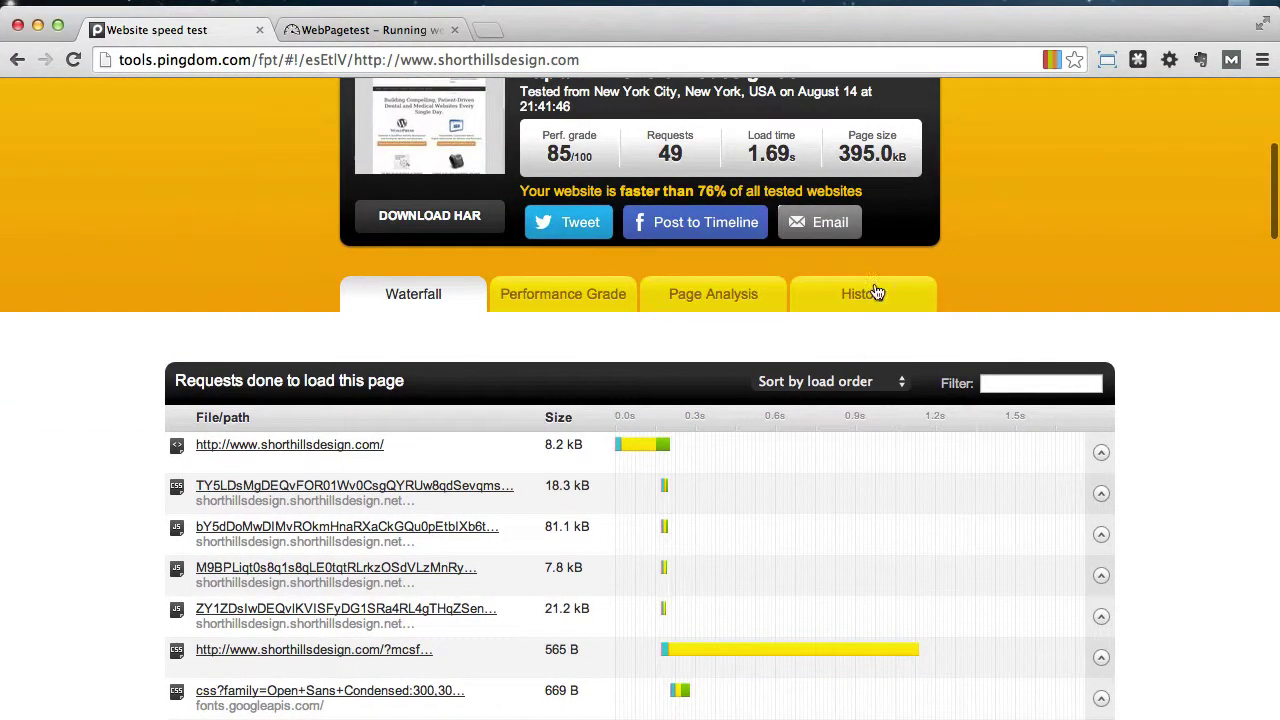
- Sort the requests by file size and check the size of the largest script
{"action": "left_click", "coordinate": [852, 381]}
{"action": "left_click", "coordinate": [843, 398]}
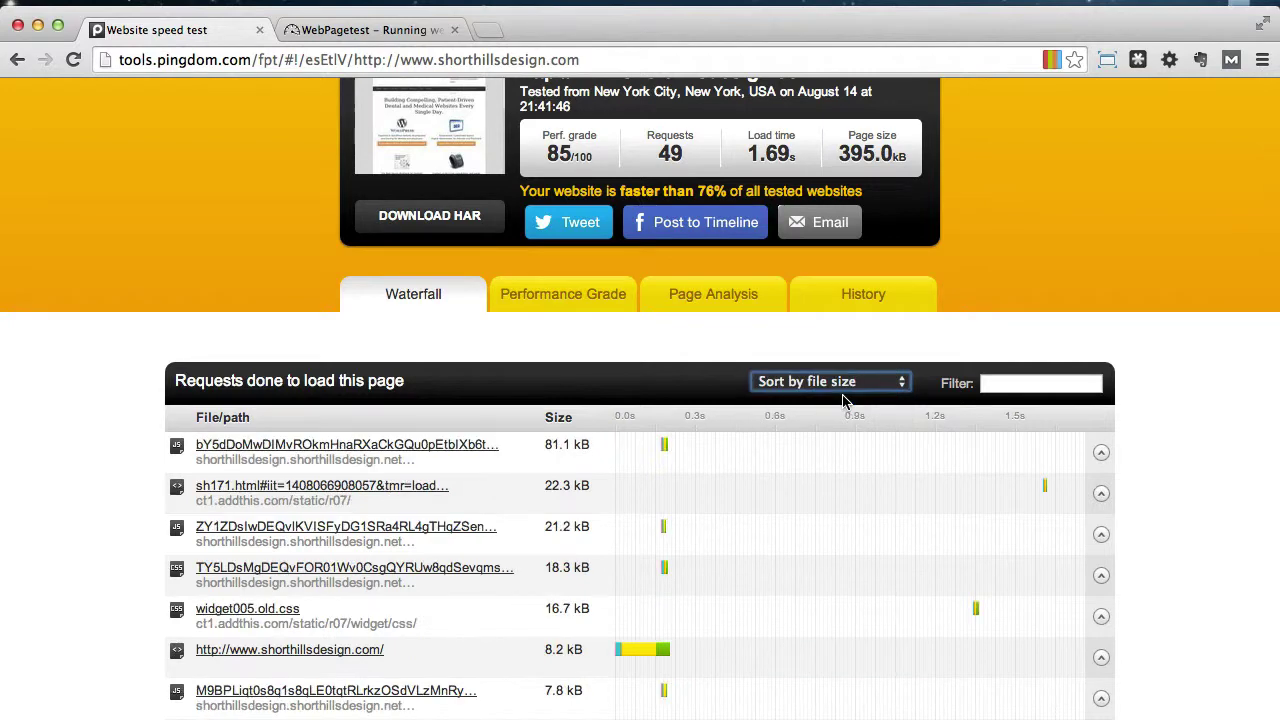
{"action": "scroll", "coordinate": [660, 434], "scroll_direction": "down", "scroll_amount": 2}
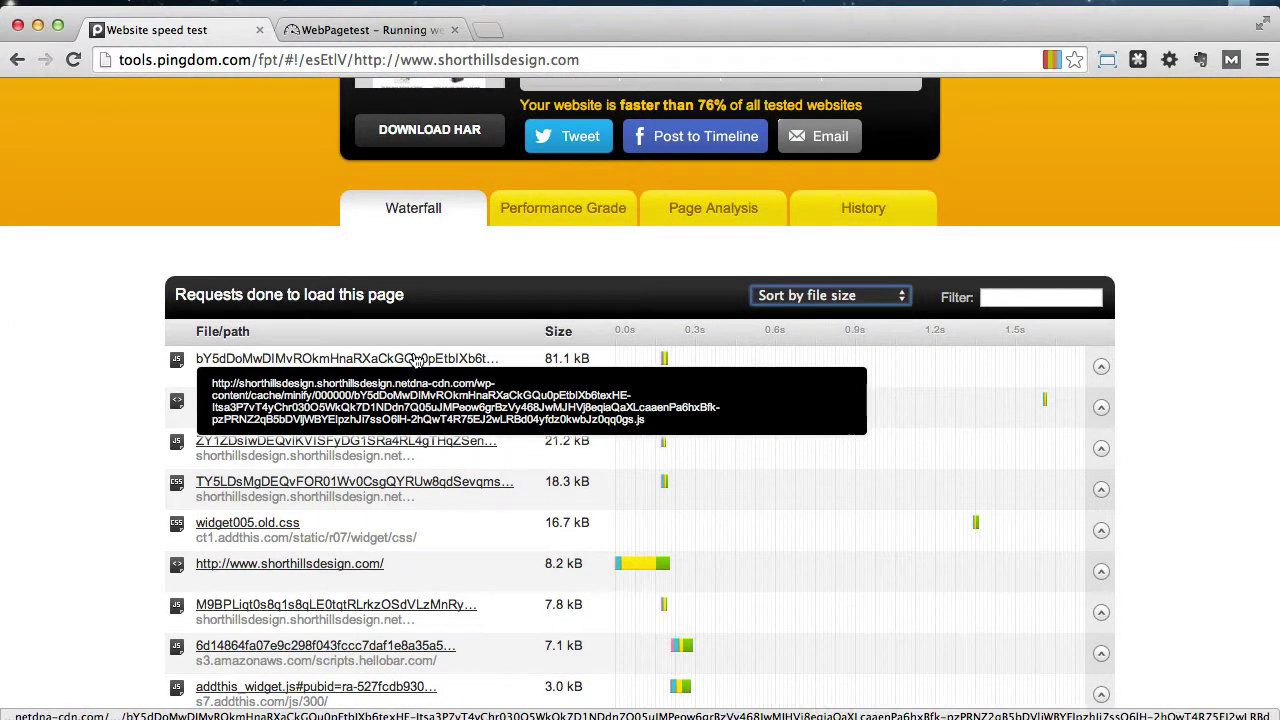
{"action": "left_click_drag", "start_coordinate": [544, 356], "coordinate": [596, 355]}
{"action": "left_click", "coordinate": [596, 355]}
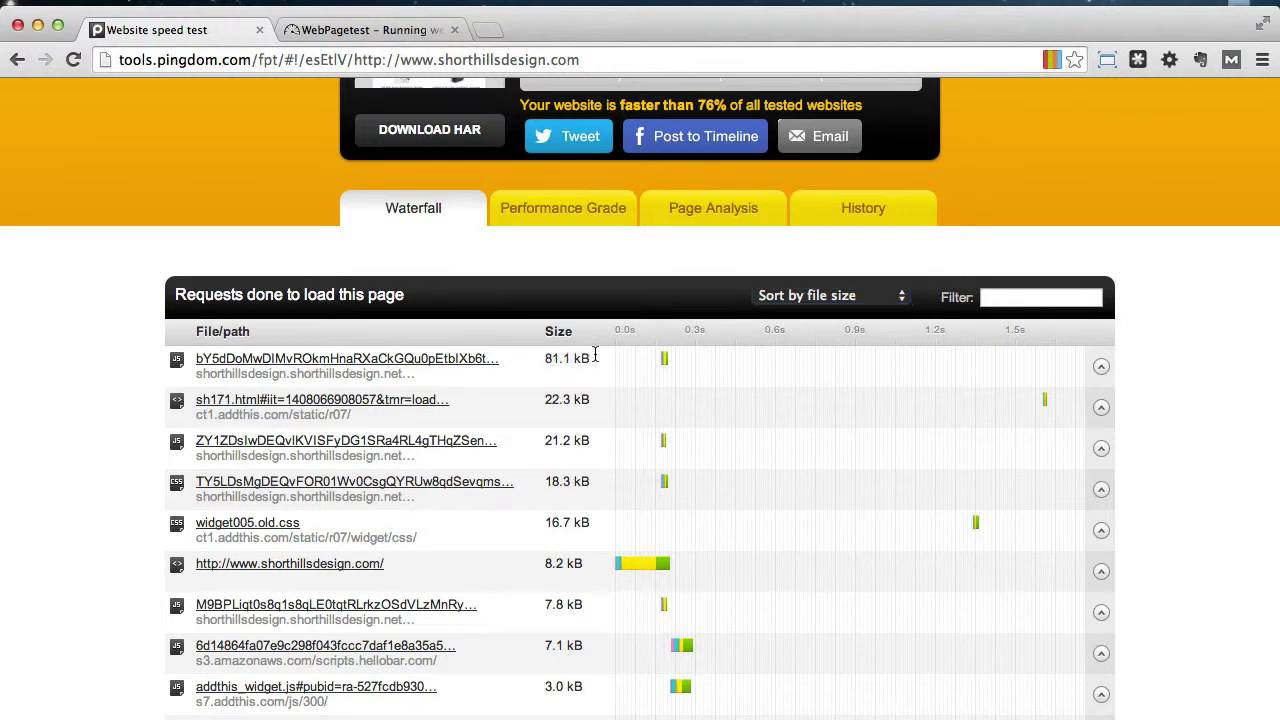
- Check the size of the sh171.html request and look over the smaller files following it
{"action": "scroll", "coordinate": [597, 398], "scroll_direction": "down", "scroll_amount": 1}
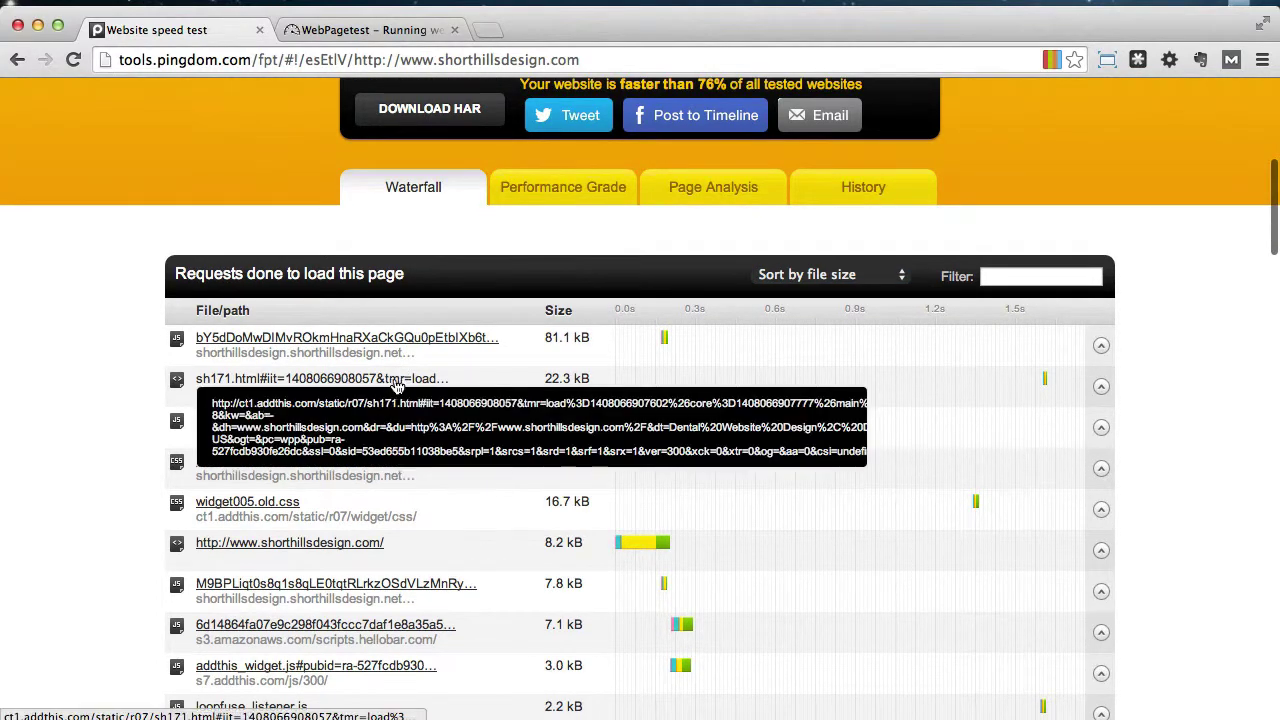
{"action": "left_click_drag", "start_coordinate": [544, 380], "coordinate": [594, 378]}
{"action": "left_click", "coordinate": [597, 403]}
{"action": "scroll", "coordinate": [597, 403], "scroll_direction": "down", "scroll_amount": 1}
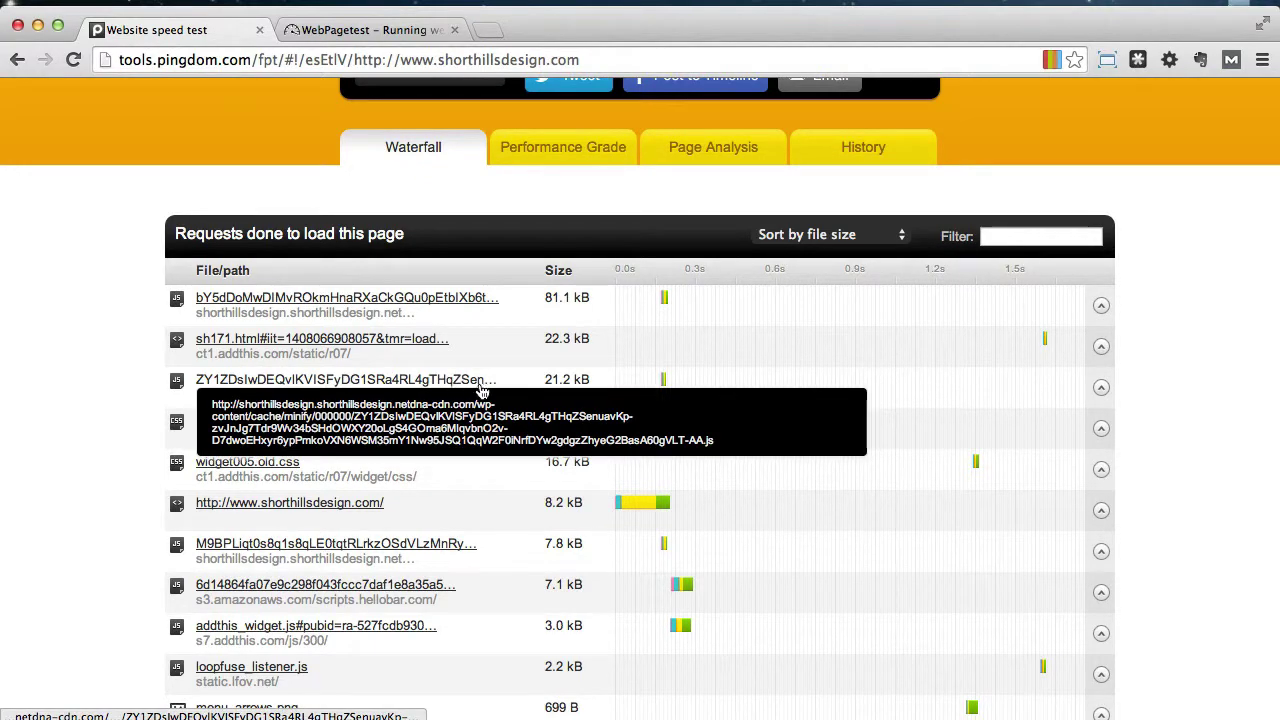
{"action": "scroll", "coordinate": [613, 385], "scroll_direction": "down", "scroll_amount": 2}
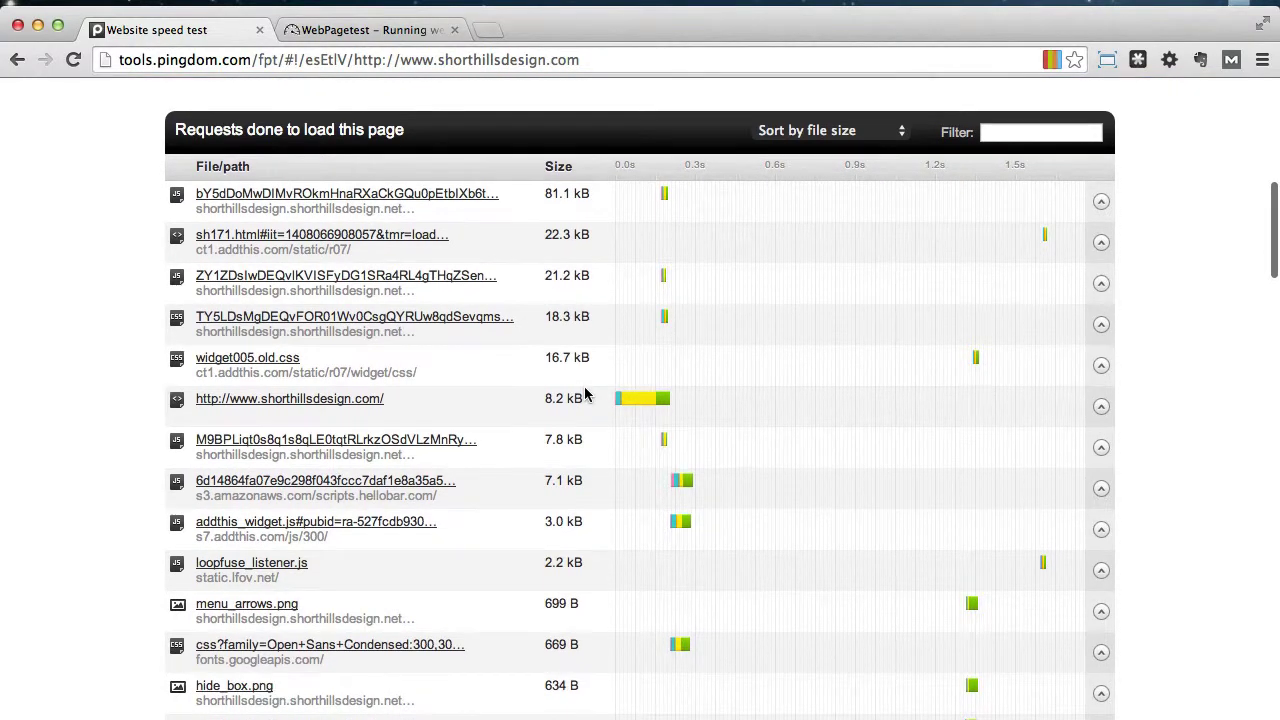
{"action": "scroll", "coordinate": [585, 397], "scroll_direction": "down", "scroll_amount": 1}
{"action": "scroll", "coordinate": [585, 400], "scroll_direction": "up", "scroll_amount": 5}
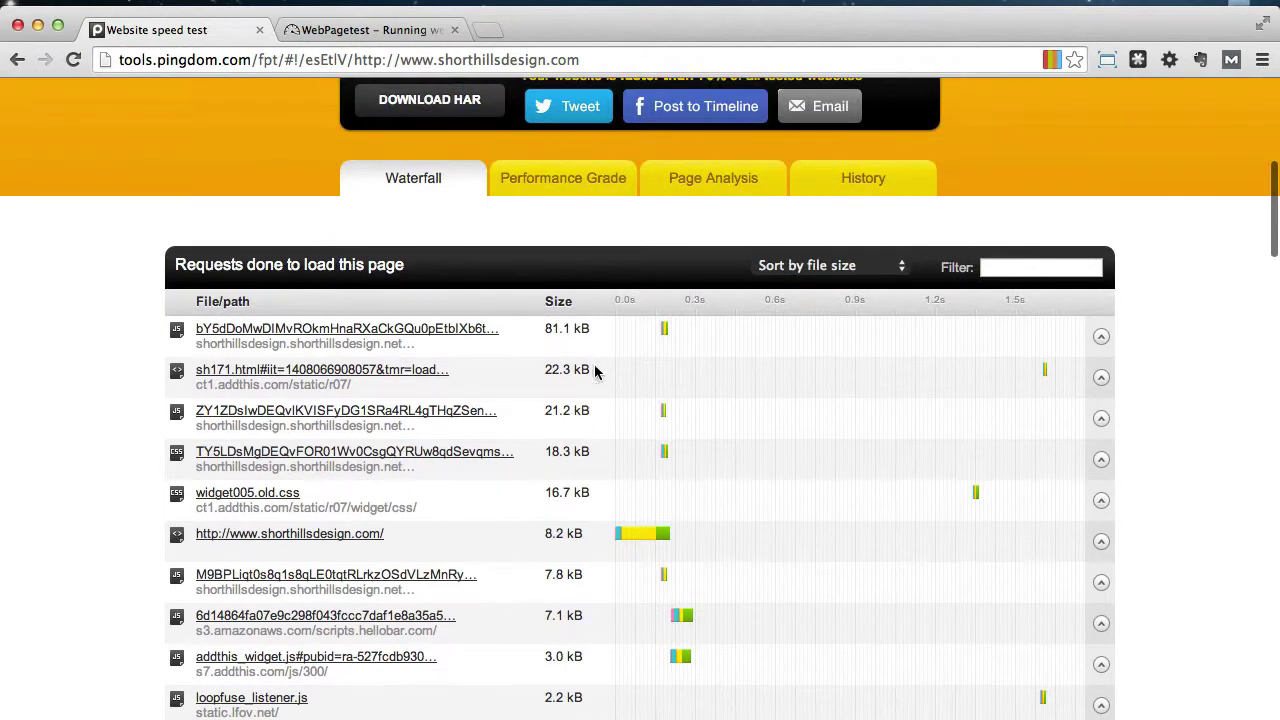
- Open the Page Analysis and check the image share in Time Spent per Content Type
{"action": "scroll", "coordinate": [629, 194], "scroll_direction": "up", "scroll_amount": 3}
{"action": "left_click", "coordinate": [710, 280]}
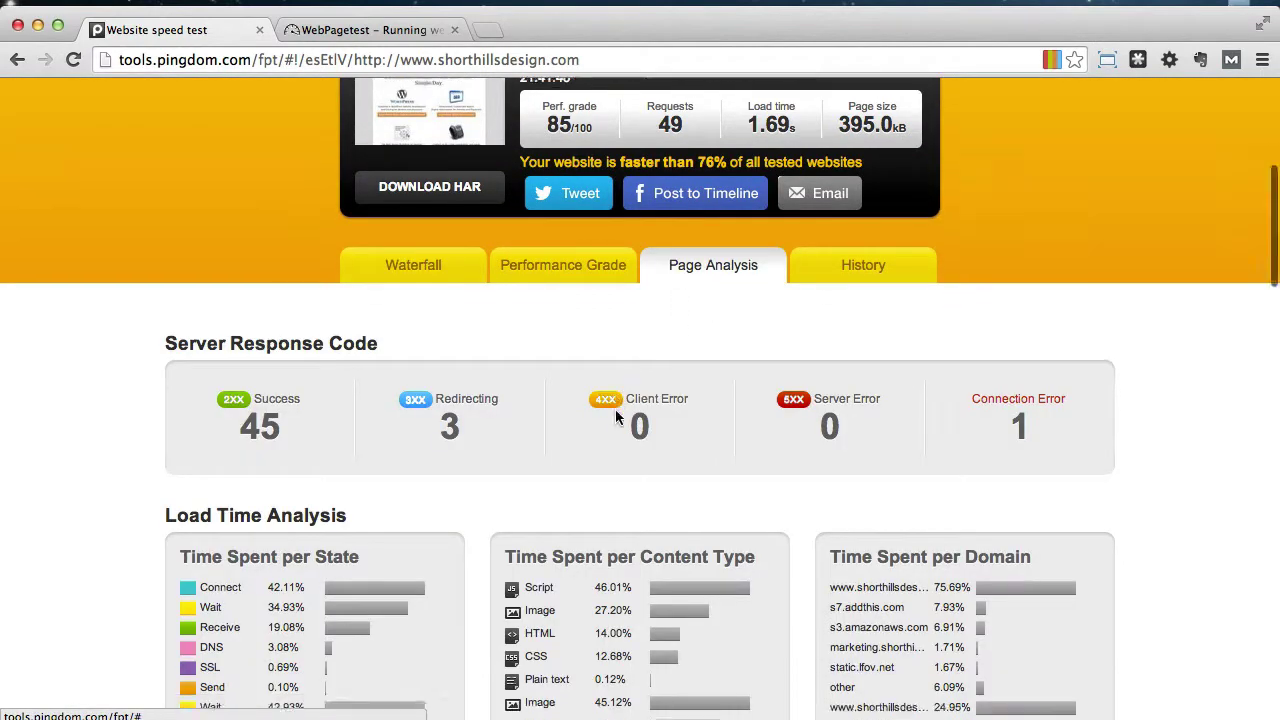
{"action": "scroll", "coordinate": [615, 410], "scroll_direction": "down", "scroll_amount": 5}
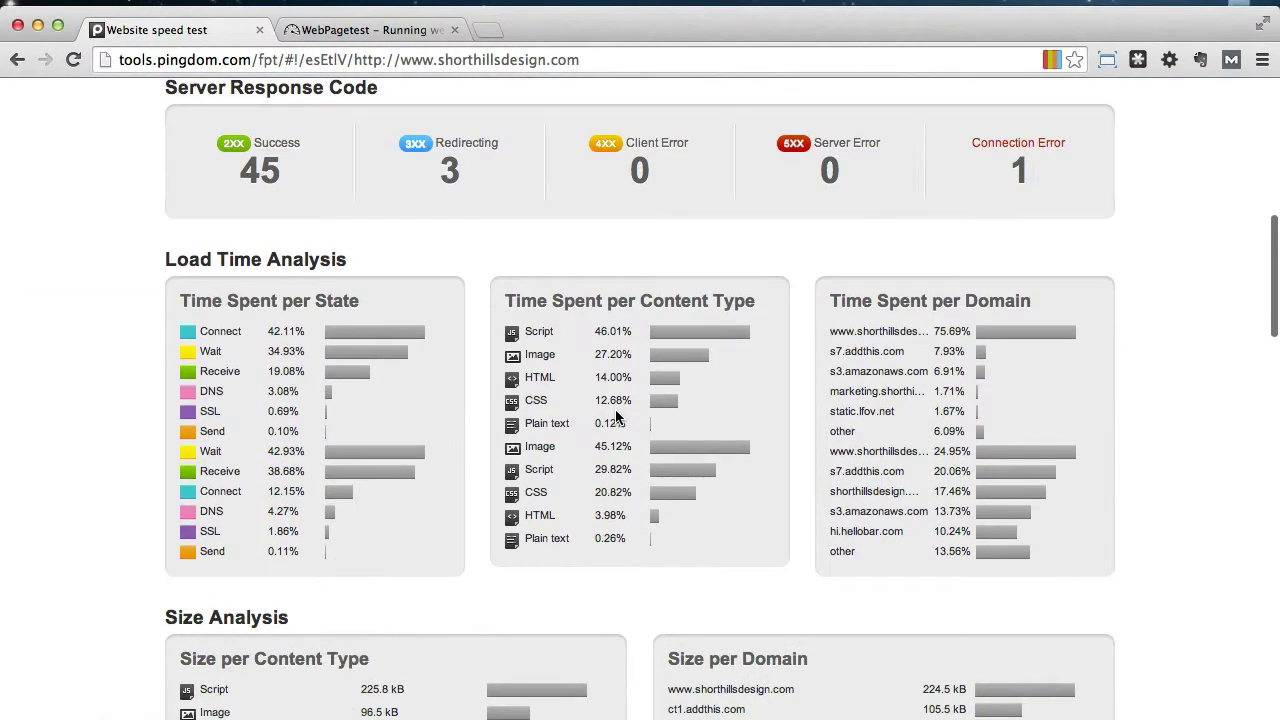
{"action": "left_click_drag", "start_coordinate": [714, 350], "coordinate": [512, 354]}
{"action": "left_click", "coordinate": [727, 358]}
{"action": "left_click_drag", "start_coordinate": [593, 359], "coordinate": [629, 355]}
{"action": "left_click", "coordinate": [629, 356]}
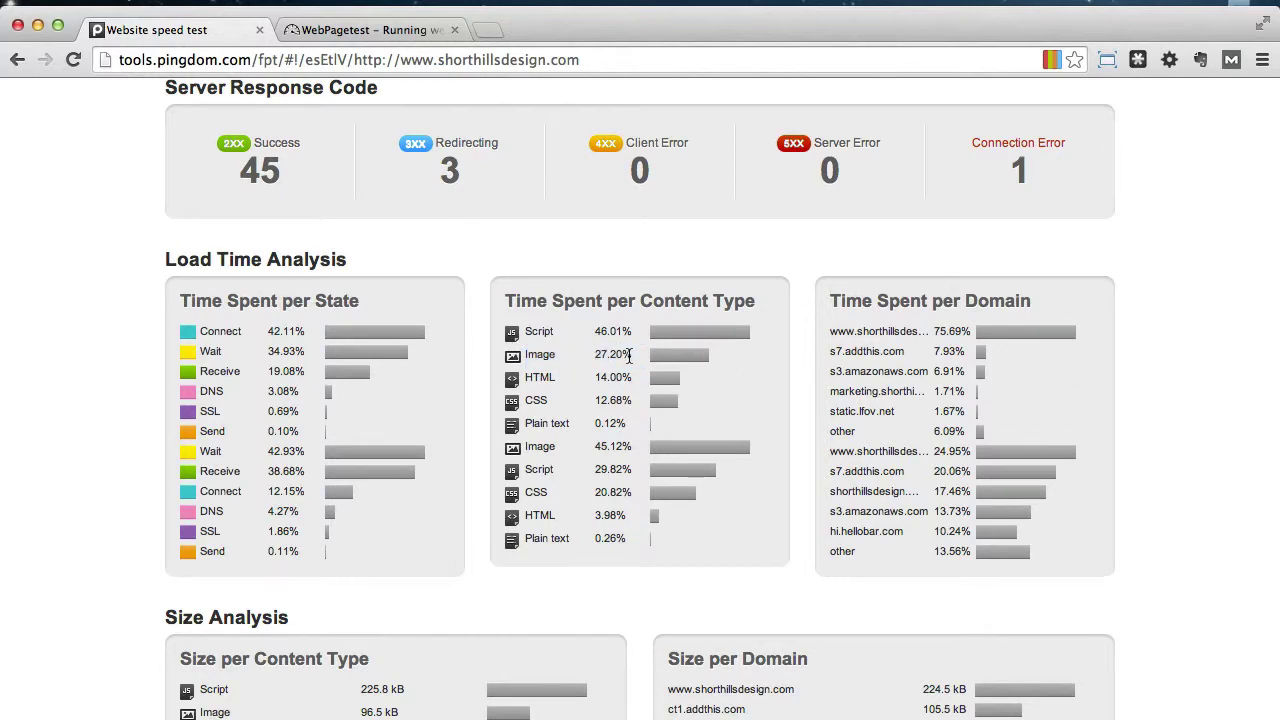
- Check the image size in the Size per Content Type analysis
{"action": "scroll", "coordinate": [629, 358], "scroll_direction": "down", "scroll_amount": 6}
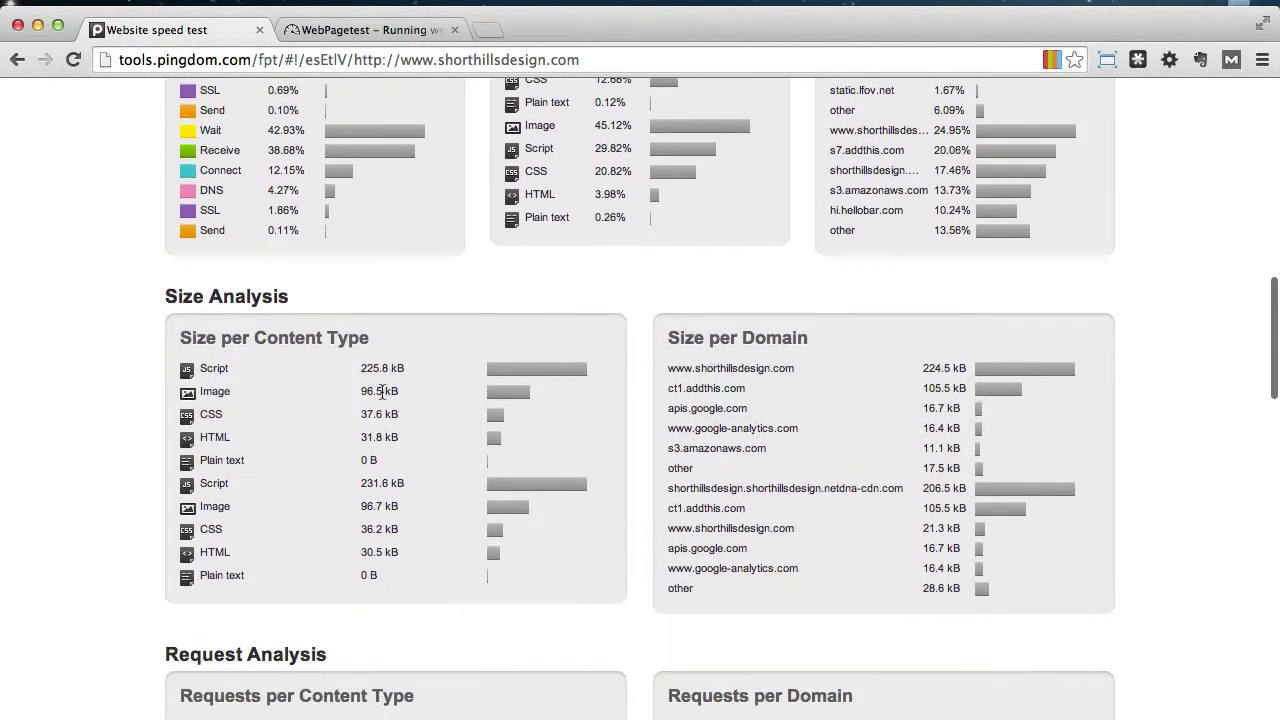
{"action": "left_click_drag", "start_coordinate": [350, 395], "coordinate": [480, 391]}
{"action": "left_click", "coordinate": [420, 390]}
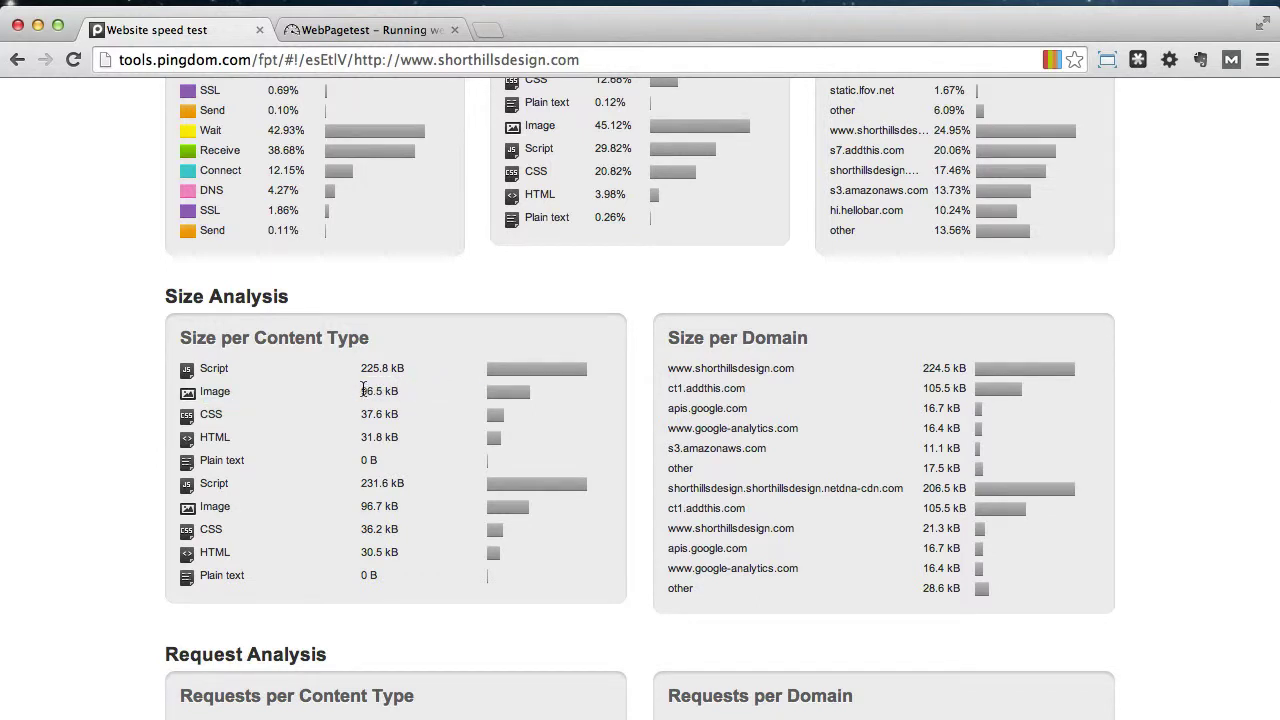
{"action": "scroll", "coordinate": [928, 382], "scroll_direction": "down", "scroll_amount": 2}
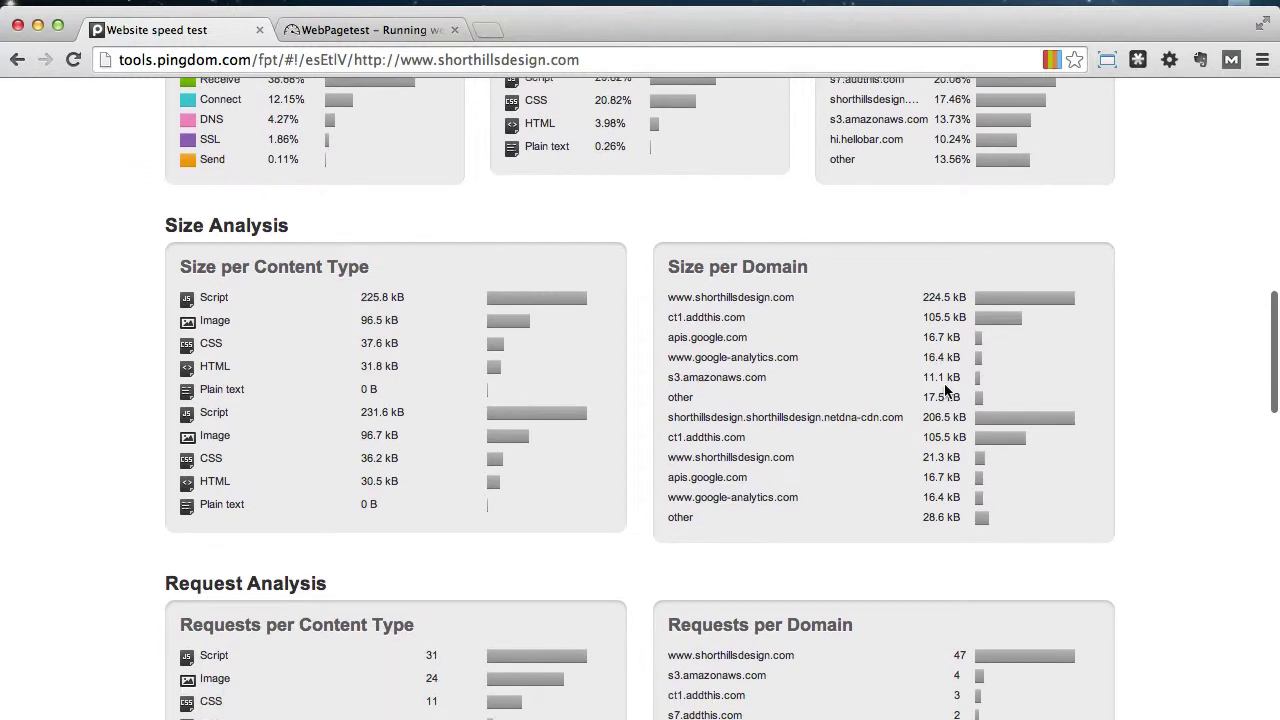
{"action": "left_click_drag", "start_coordinate": [918, 355], "coordinate": [950, 355]}
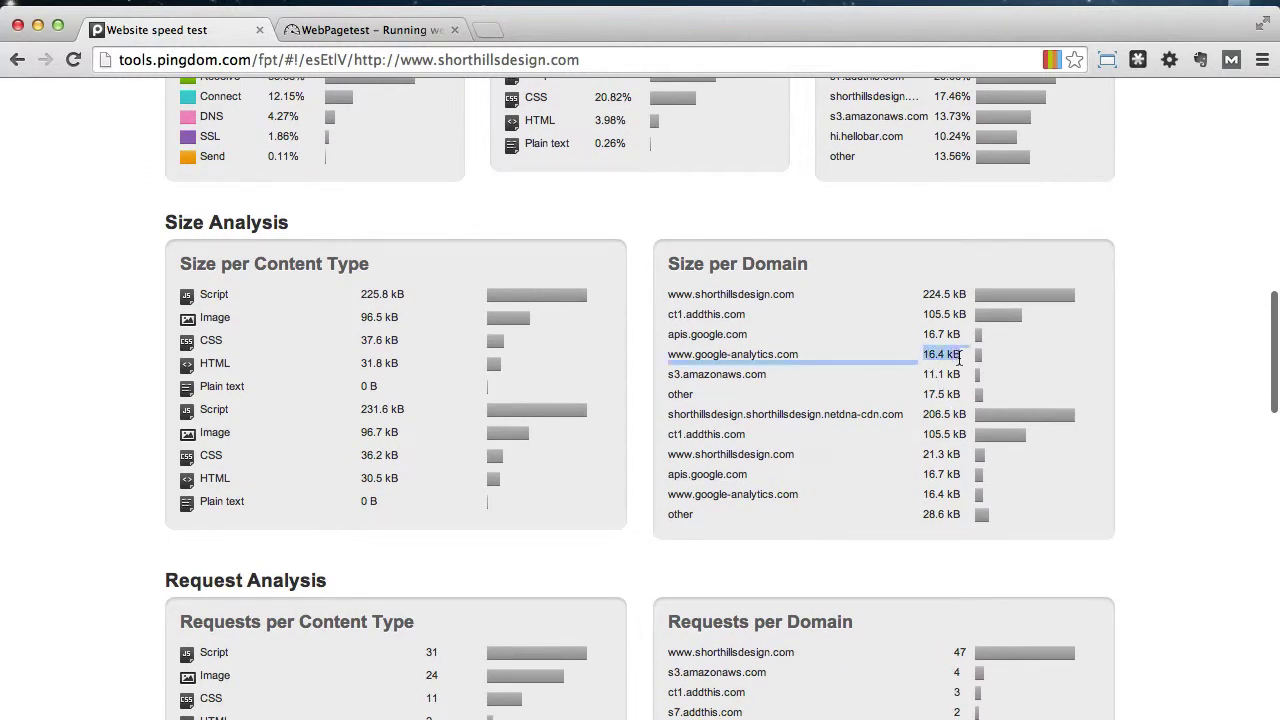
{"action": "left_click", "coordinate": [927, 362]}
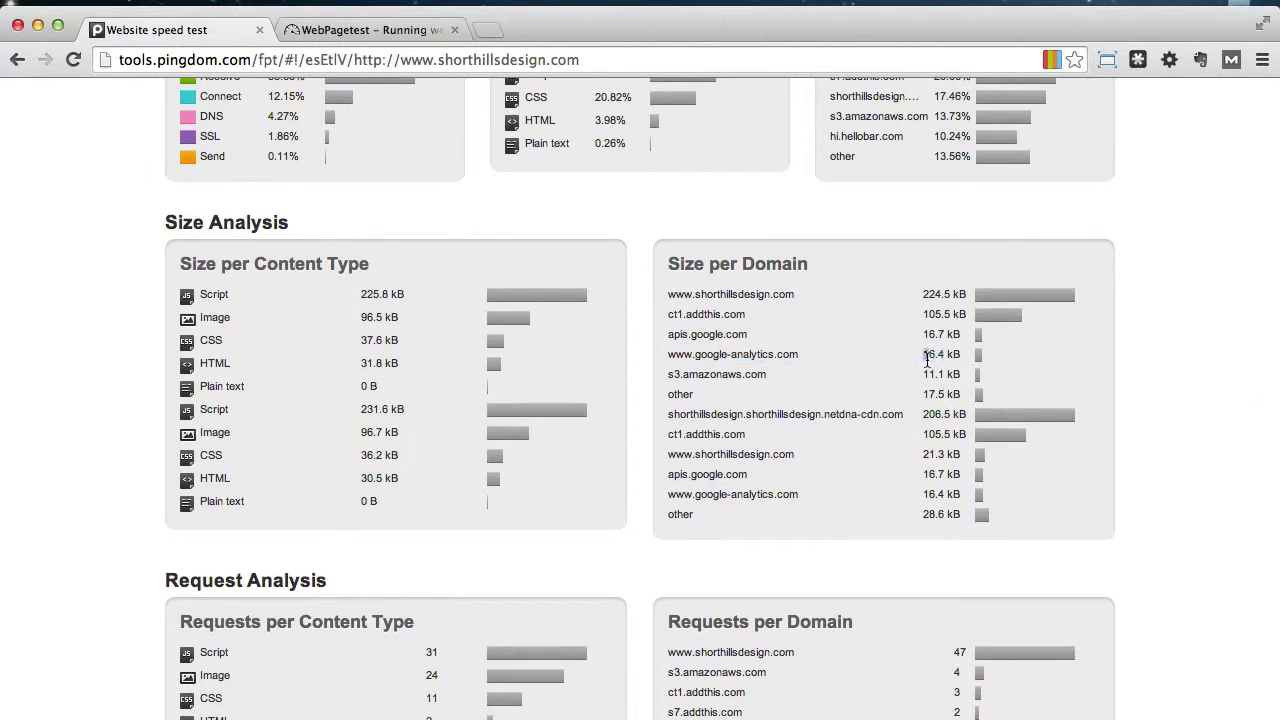
{"action": "scroll", "coordinate": [930, 430], "scroll_direction": "down", "scroll_amount": 1}
{"action": "left_click_drag", "start_coordinate": [922, 395], "coordinate": [958, 397]}
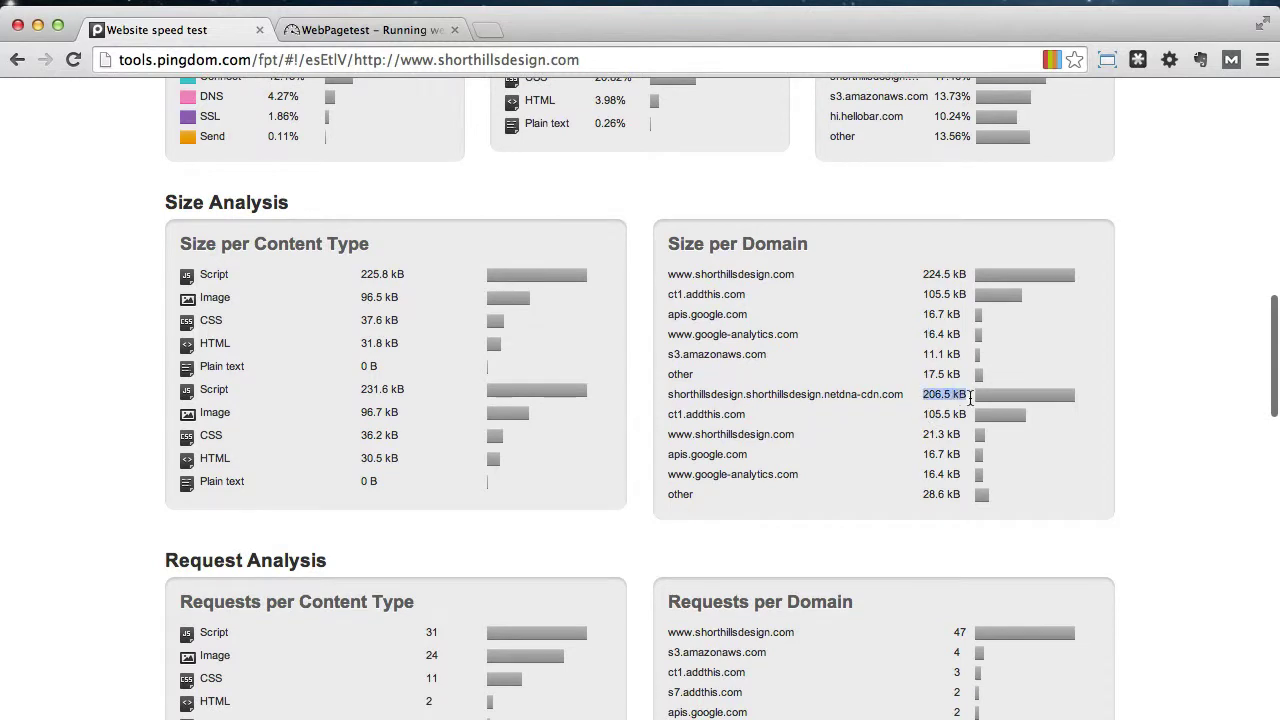
{"action": "left_click", "coordinate": [930, 446]}
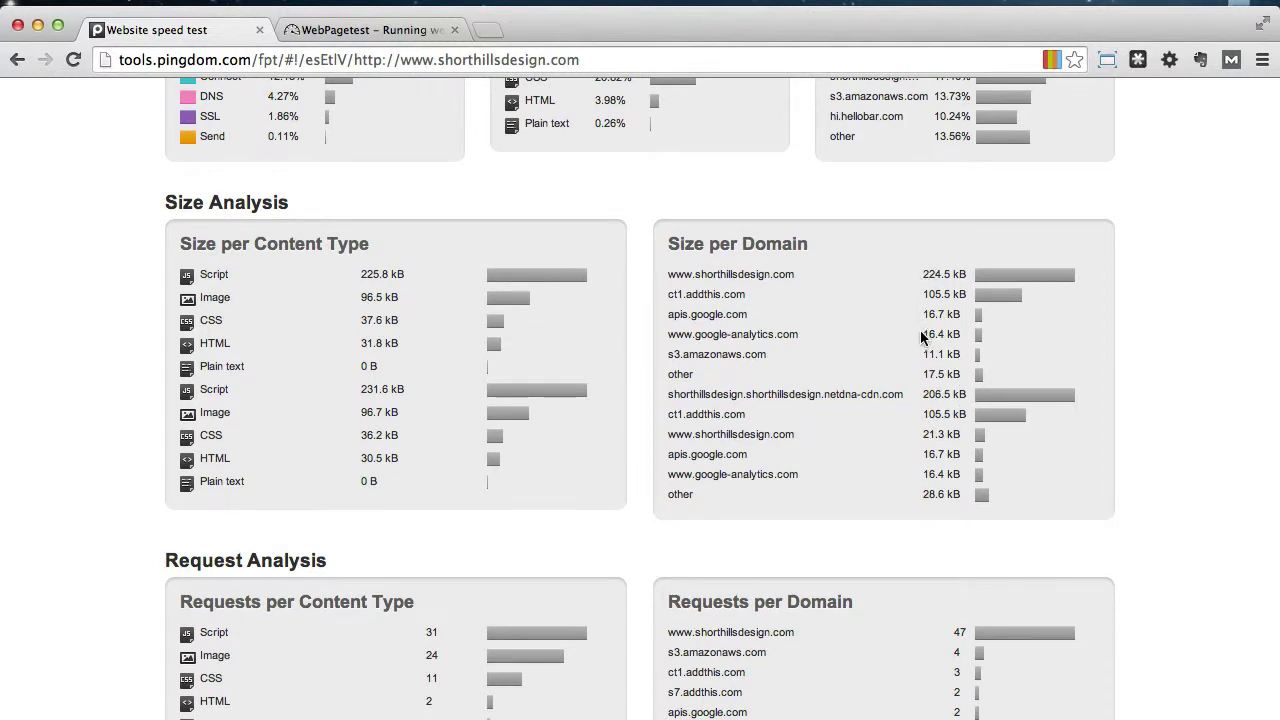
- Check the size for ct1.addthis.com in the Size per Domain analysis
{"action": "left_click_drag", "start_coordinate": [921, 290], "coordinate": [958, 287]}
{"action": "left_click", "coordinate": [959, 287]}
{"action": "left_click_drag", "start_coordinate": [668, 296], "coordinate": [966, 298]}
{"action": "left_click", "coordinate": [968, 300]}
- Review the results summary, then return to the Waterfall and look over its requests by file size
{"action": "scroll", "coordinate": [967, 300], "scroll_direction": "up", "scroll_amount": 10}
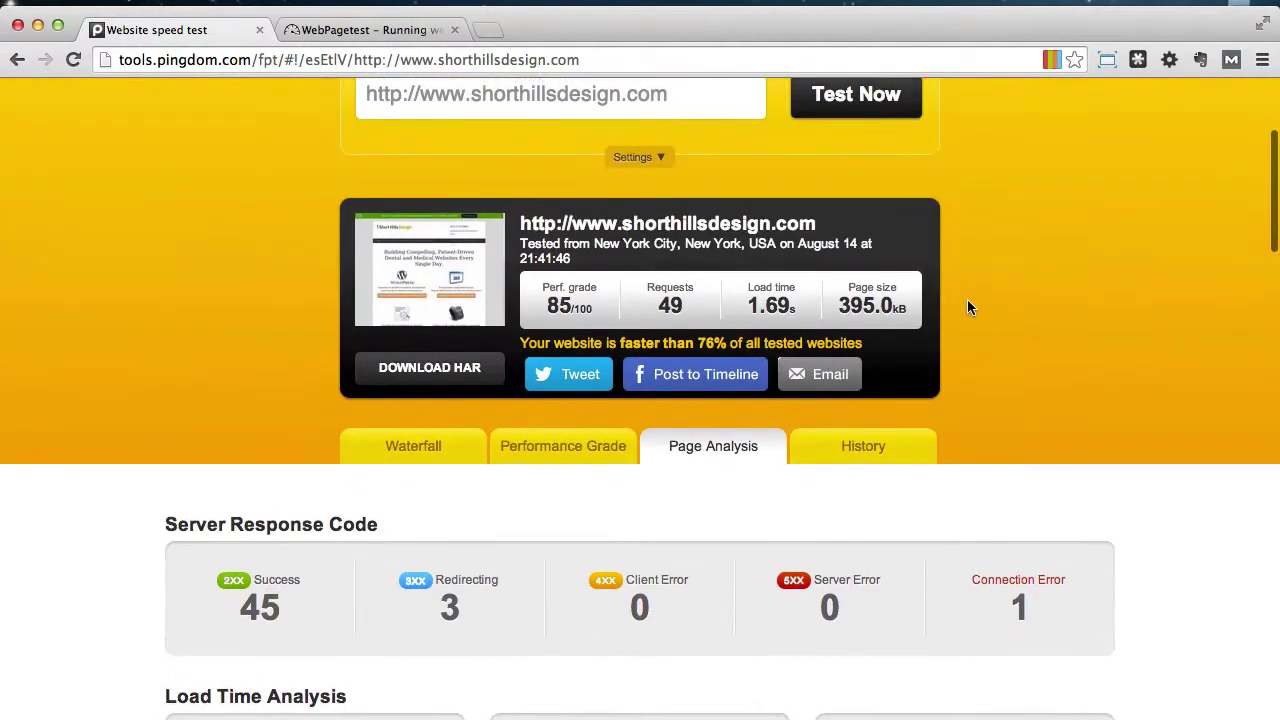
{"action": "scroll", "coordinate": [967, 300], "scroll_direction": "up", "scroll_amount": 2}
{"action": "scroll", "coordinate": [967, 300], "scroll_direction": "down", "scroll_amount": 3}
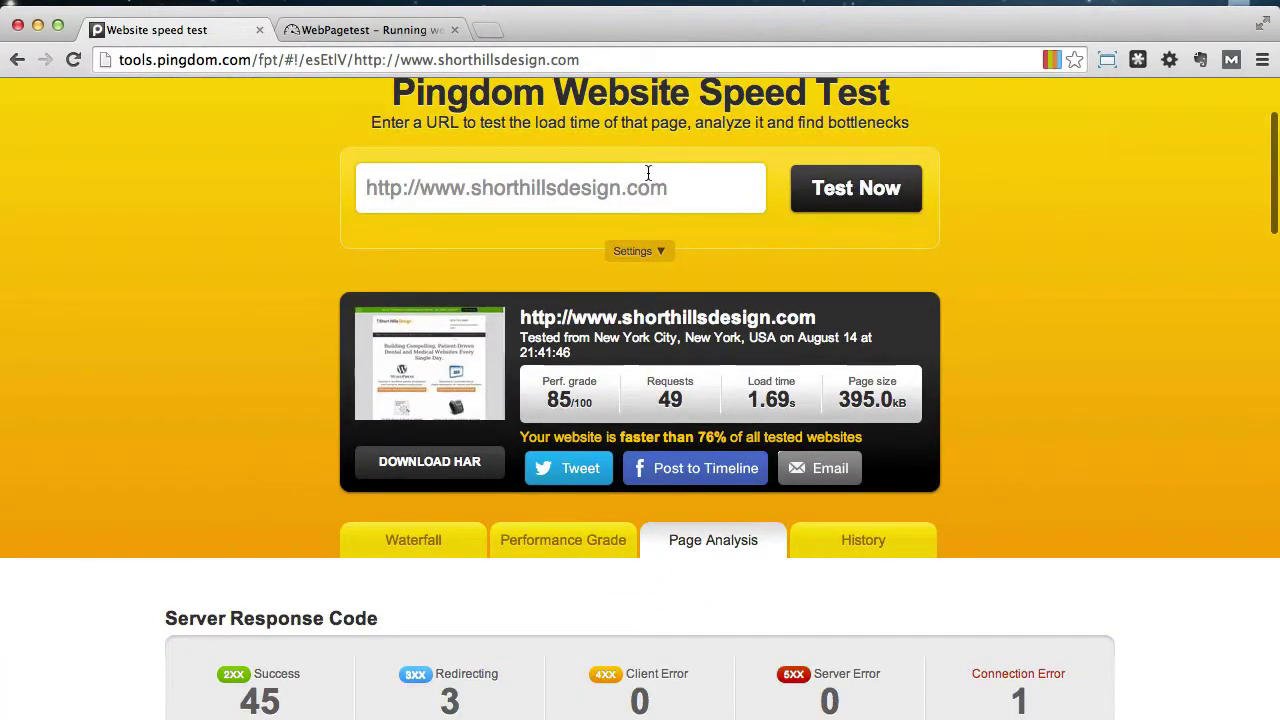
{"action": "scroll", "coordinate": [648, 174], "scroll_direction": "down", "scroll_amount": 5}
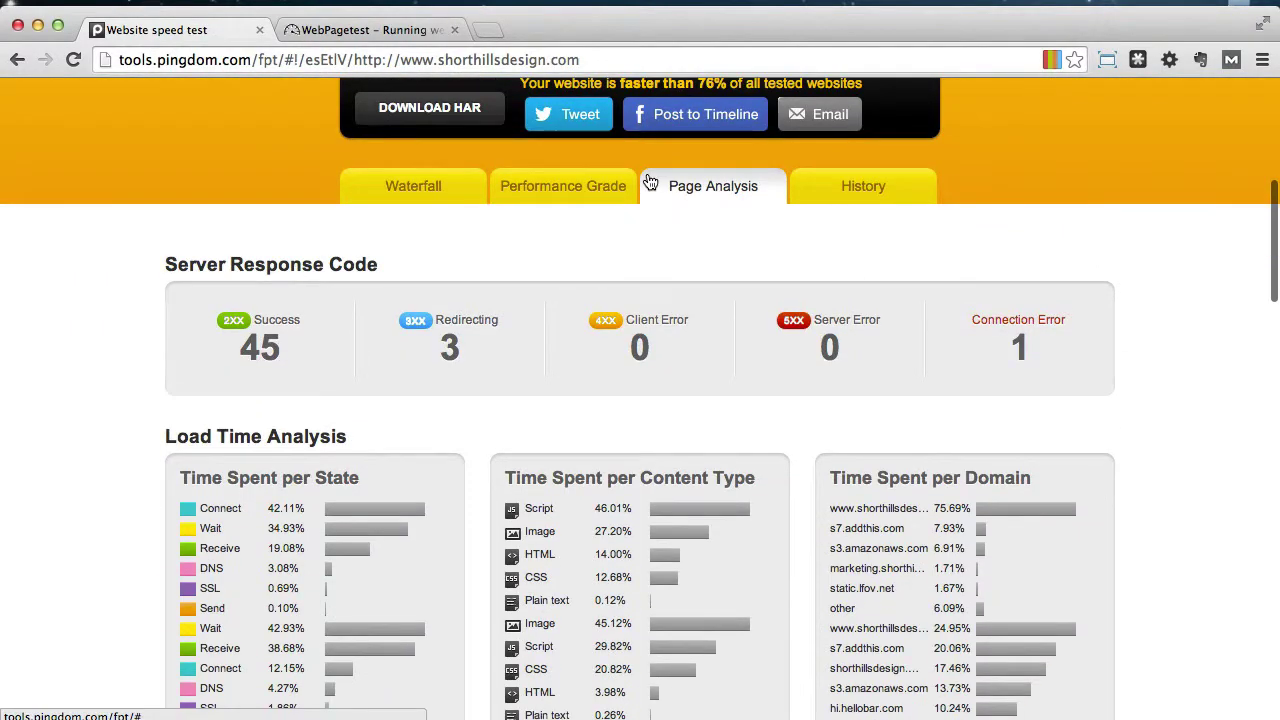
{"action": "left_click", "coordinate": [413, 188]}
{"action": "scroll", "coordinate": [543, 343], "scroll_direction": "down", "scroll_amount": 1}
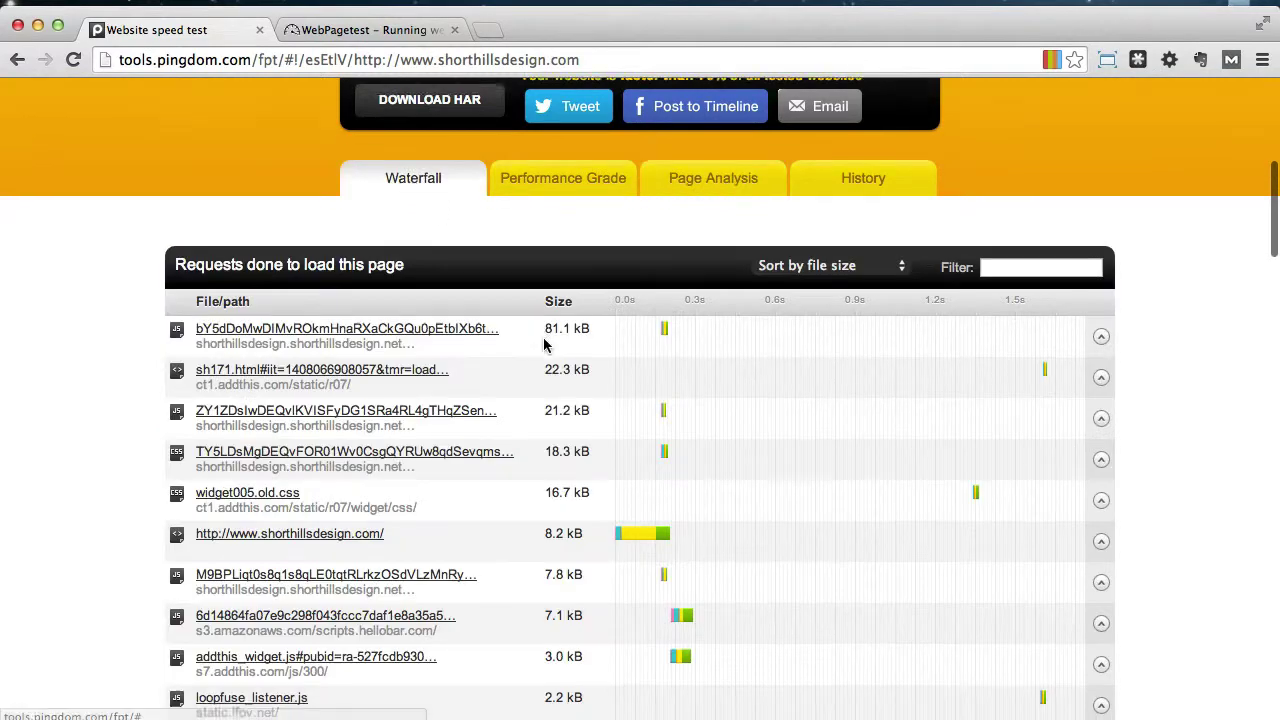
{"action": "left_click", "coordinate": [790, 266]}
{"action": "left_click", "coordinate": [788, 266]}
{"action": "scroll", "coordinate": [600, 320], "scroll_direction": "down", "scroll_amount": 2}
{"action": "scroll", "coordinate": [541, 306], "scroll_direction": "up", "scroll_amount": 2}
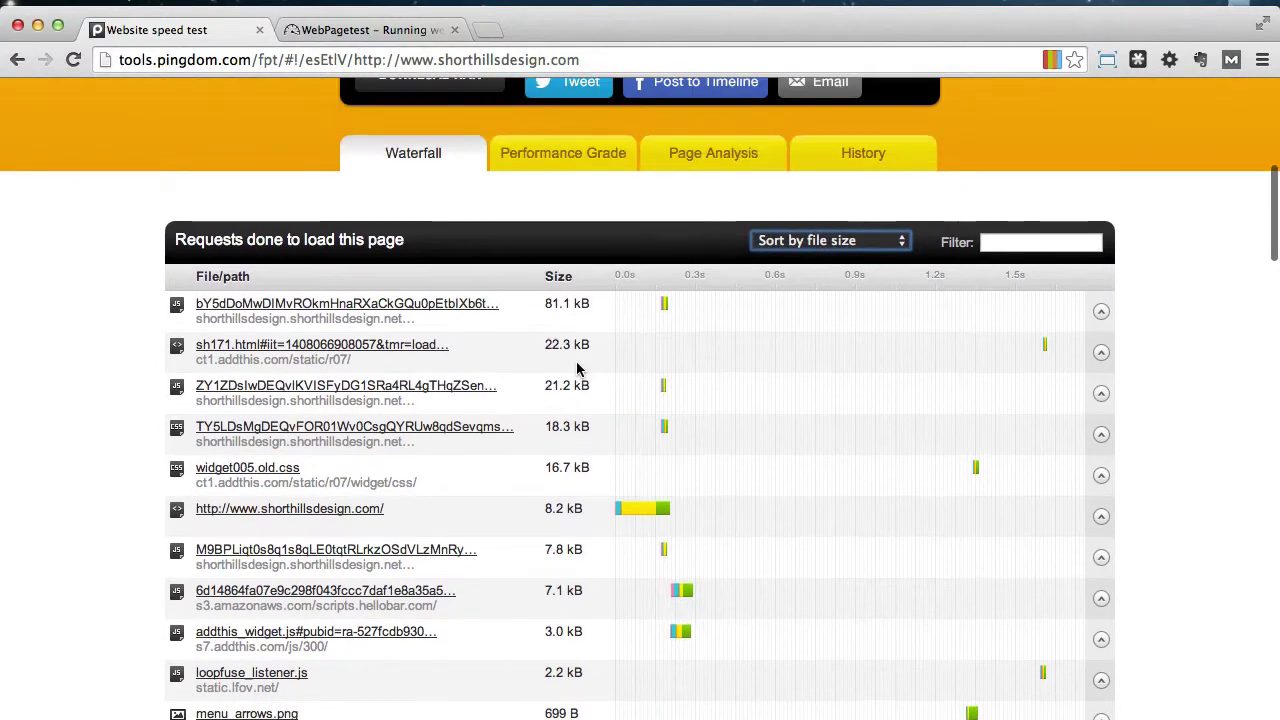
- Compare the sizes of the largest requests in the Waterfall sorted by file size
{"action": "left_click_drag", "start_coordinate": [541, 306], "coordinate": [577, 526]}
{"action": "left_click", "coordinate": [577, 526]}
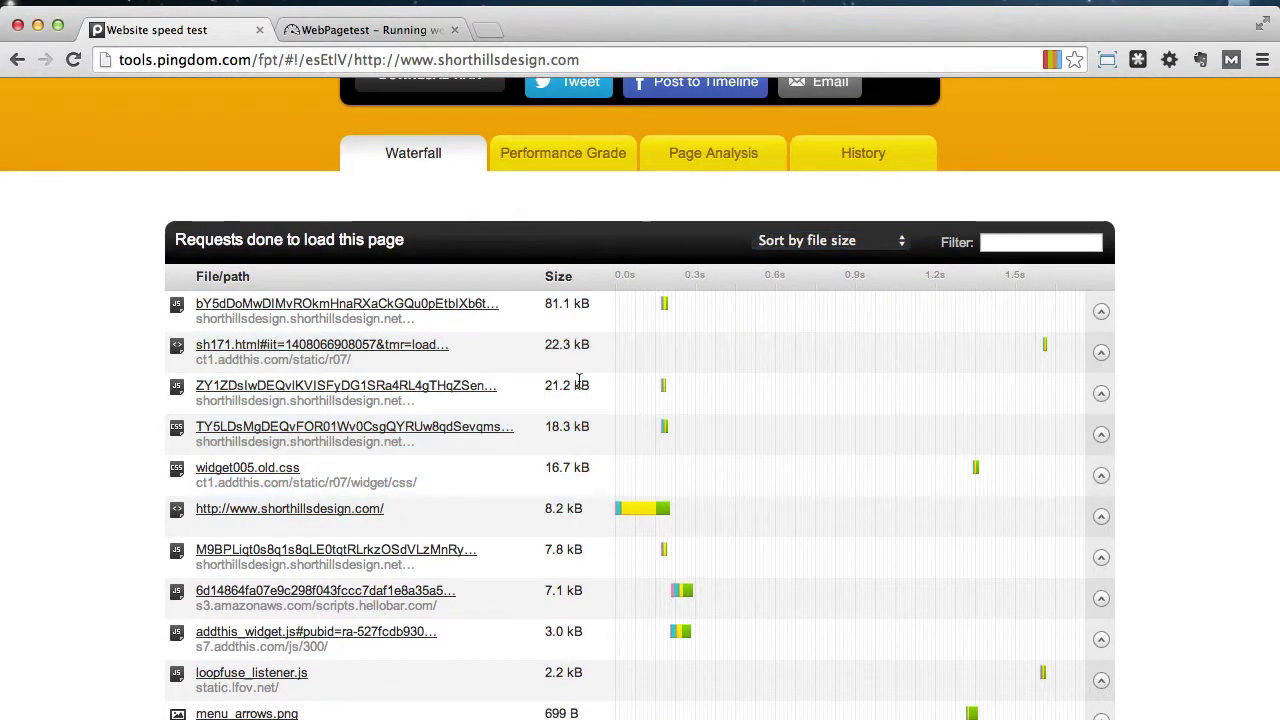
{"action": "scroll", "coordinate": [581, 389], "scroll_direction": "up", "scroll_amount": 4}
{"action": "scroll", "coordinate": [581, 389], "scroll_direction": "up", "scroll_amount": 1}
{"action": "left_click", "coordinate": [701, 441]}
{"action": "scroll", "coordinate": [699, 432], "scroll_direction": "down", "scroll_amount": 5}
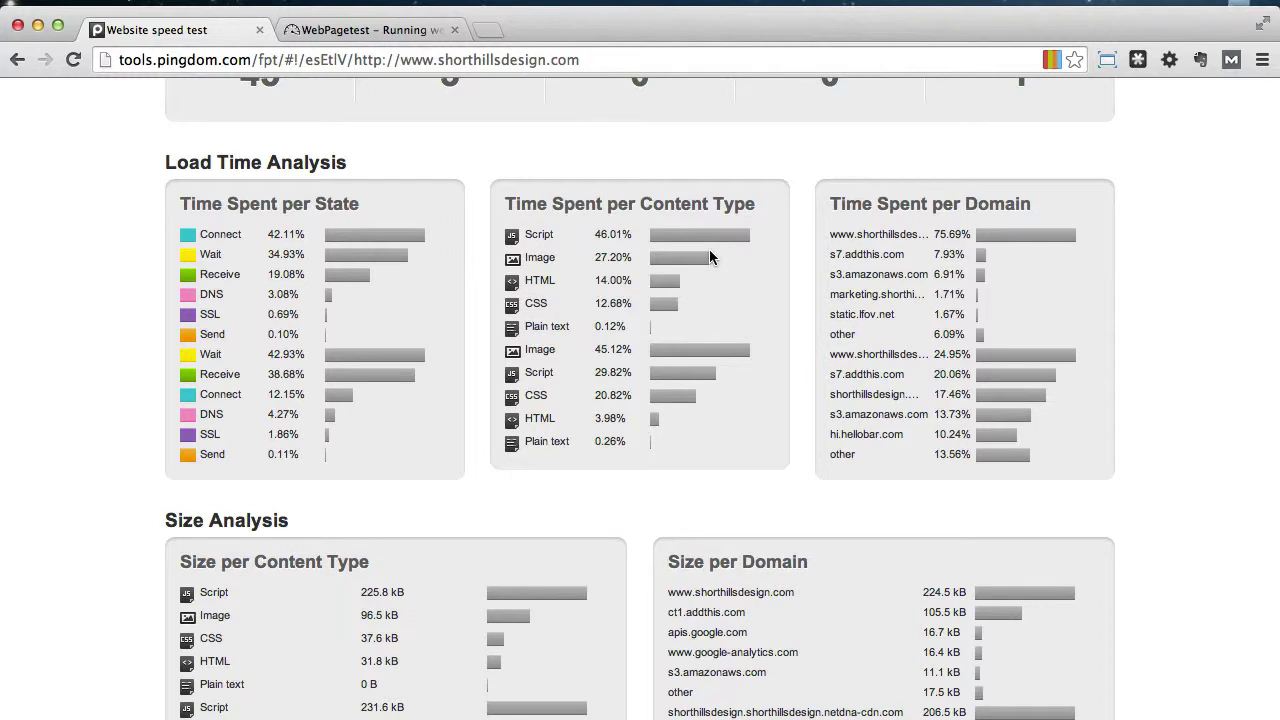
{"action": "left_click_drag", "start_coordinate": [710, 258], "coordinate": [527, 231]}
{"action": "left_click", "coordinate": [592, 247]}
- Check the image share in Time Spent per Content Type, then return to the results summary
{"action": "scroll", "coordinate": [706, 295], "scroll_direction": "up", "scroll_amount": 1}
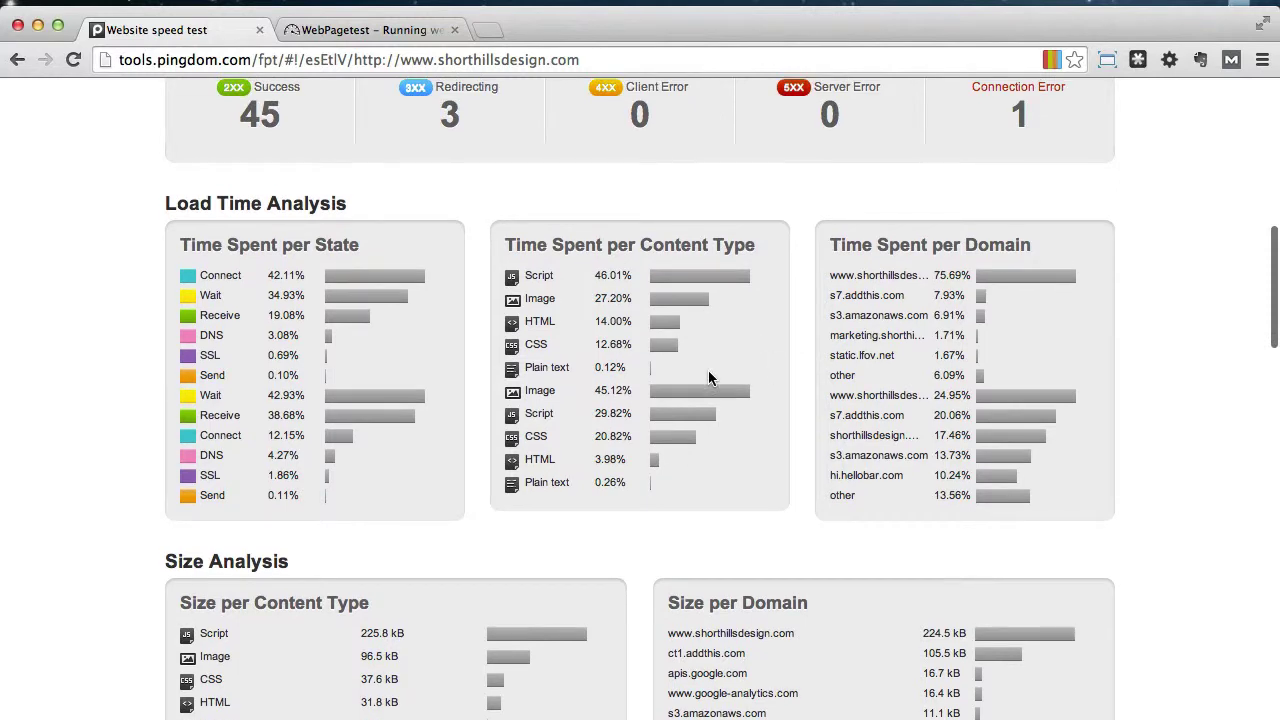
{"action": "scroll", "coordinate": [708, 372], "scroll_direction": "up", "scroll_amount": 1}
{"action": "left_click_drag", "start_coordinate": [522, 314], "coordinate": [726, 320]}
{"action": "left_click", "coordinate": [727, 320]}
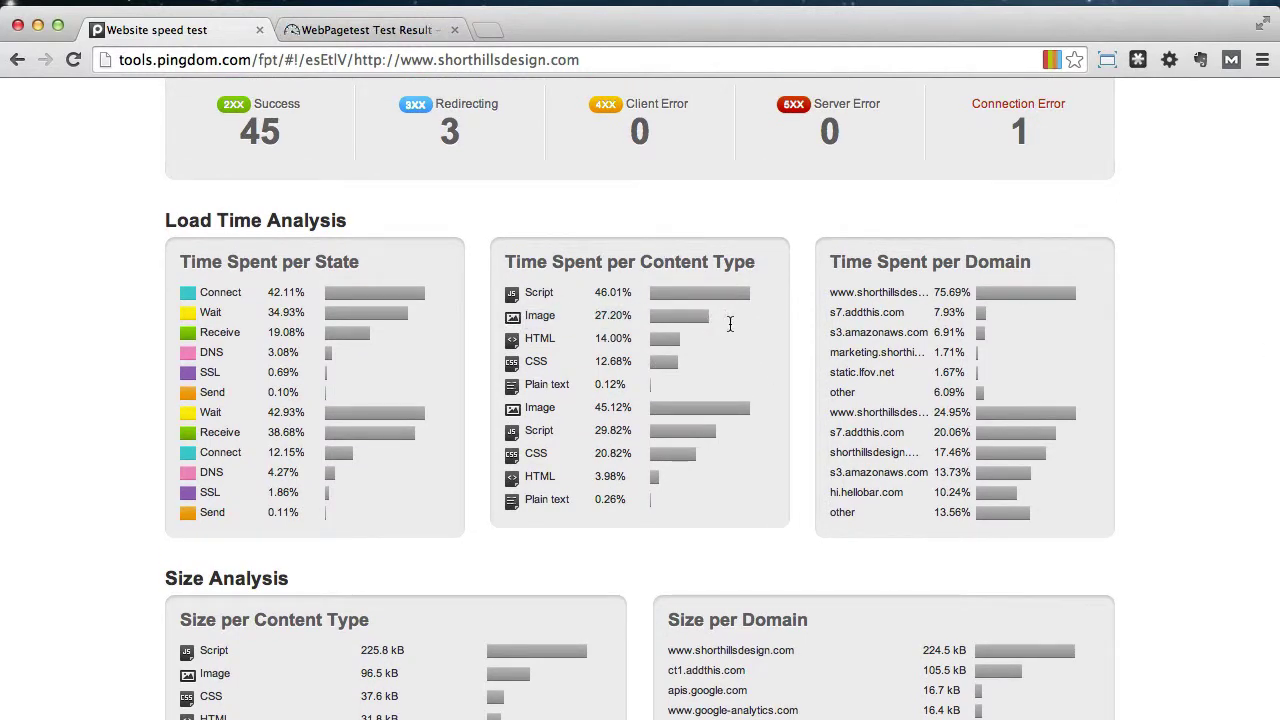
{"action": "scroll", "coordinate": [730, 323], "scroll_direction": "up", "scroll_amount": 15}
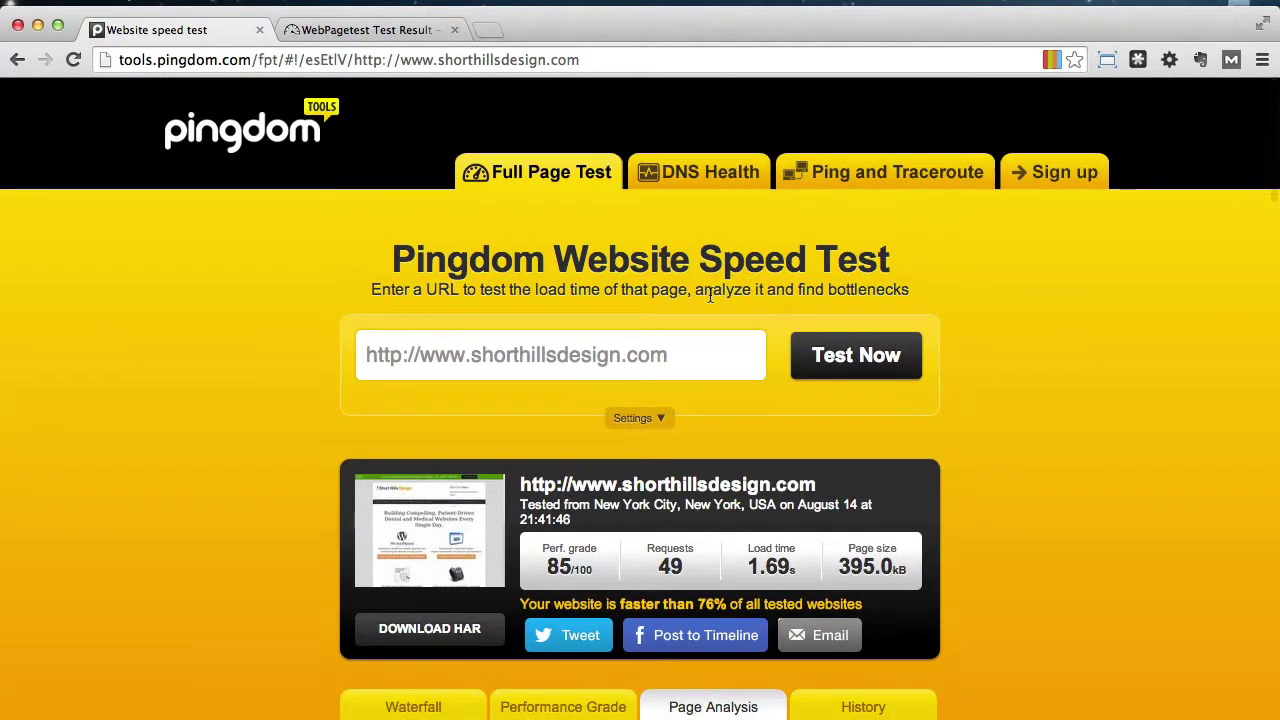
{"action": "left_click", "coordinate": [355, 29]}
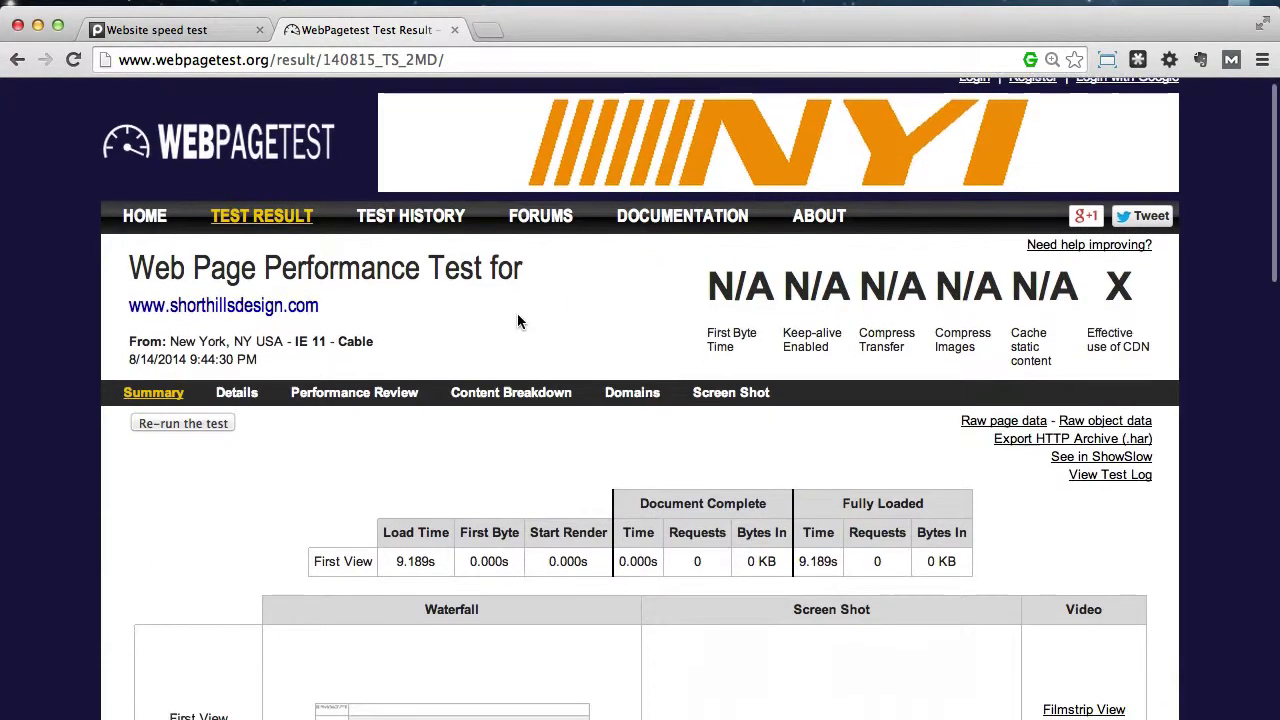
{"action": "scroll", "coordinate": [517, 313], "scroll_direction": "down", "scroll_amount": 1}
{"action": "scroll", "coordinate": [517, 318], "scroll_direction": "up", "scroll_amount": 2}
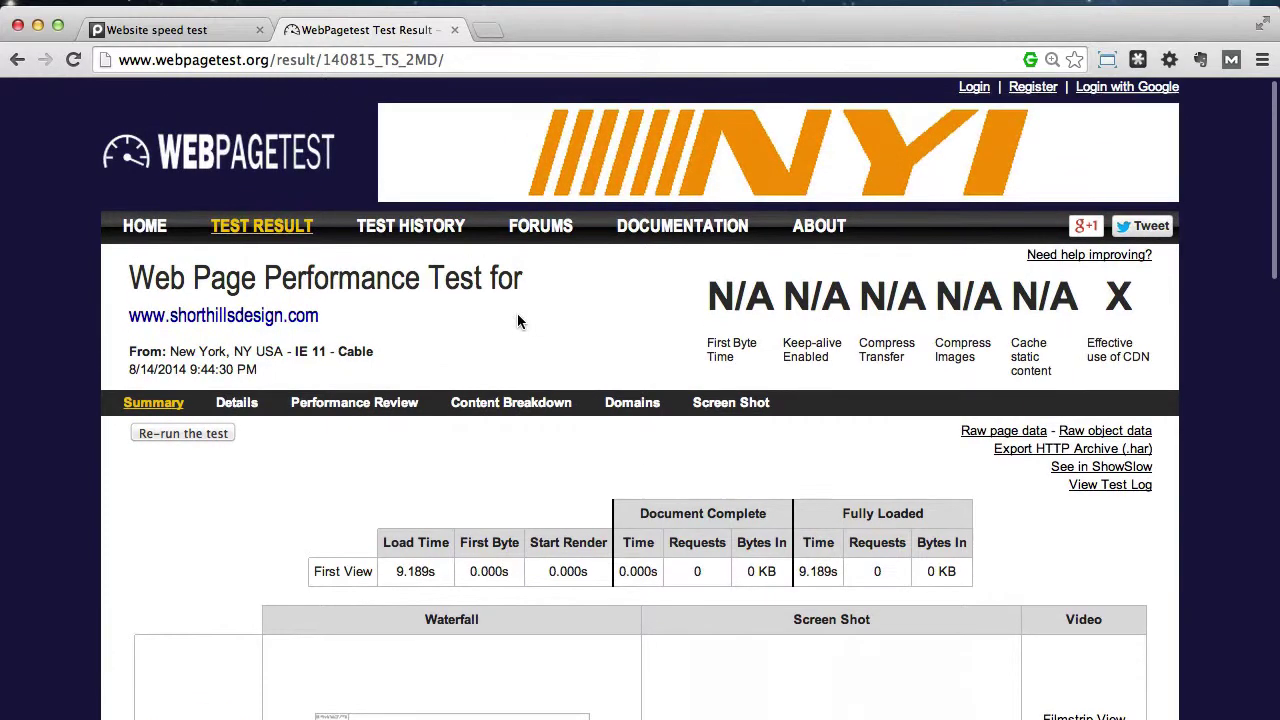
{"action": "left_click", "coordinate": [299, 59]}
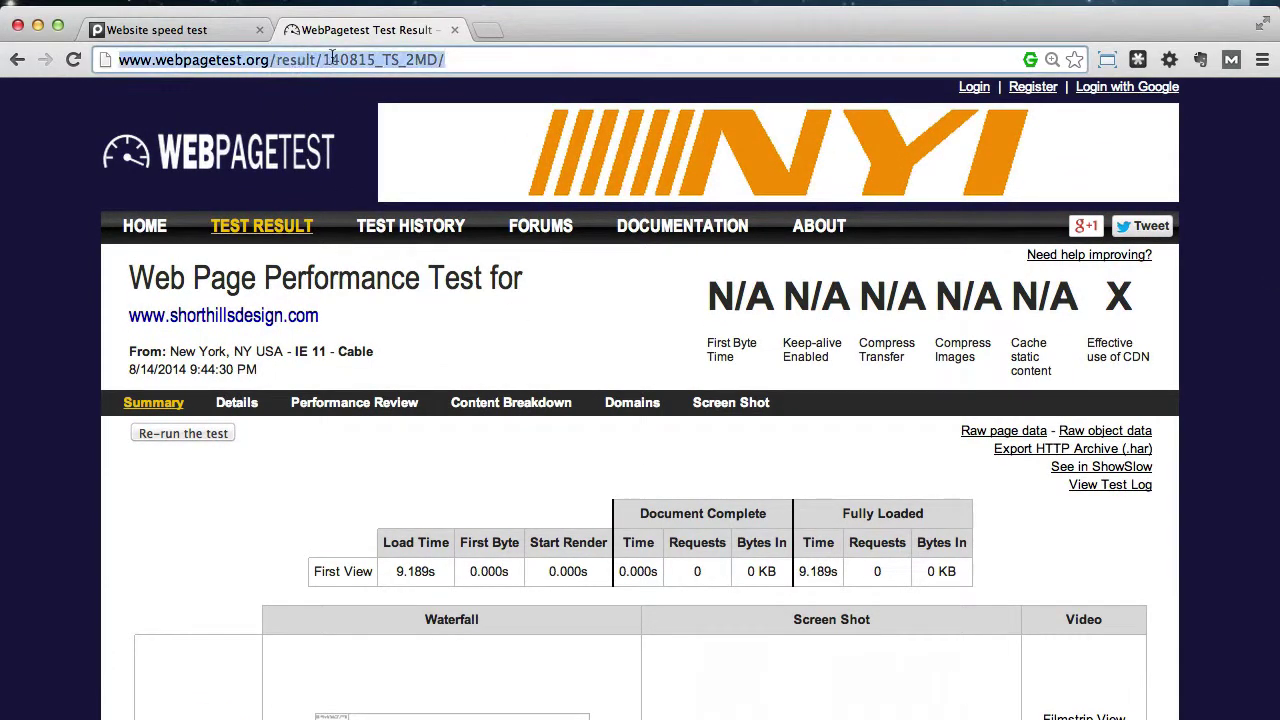
- Check the First View load time, first byte and start render in the WebPagetest summary, then switch back to the Pingdom results
{"action": "scroll", "coordinate": [583, 264], "scroll_direction": "down", "scroll_amount": 4}
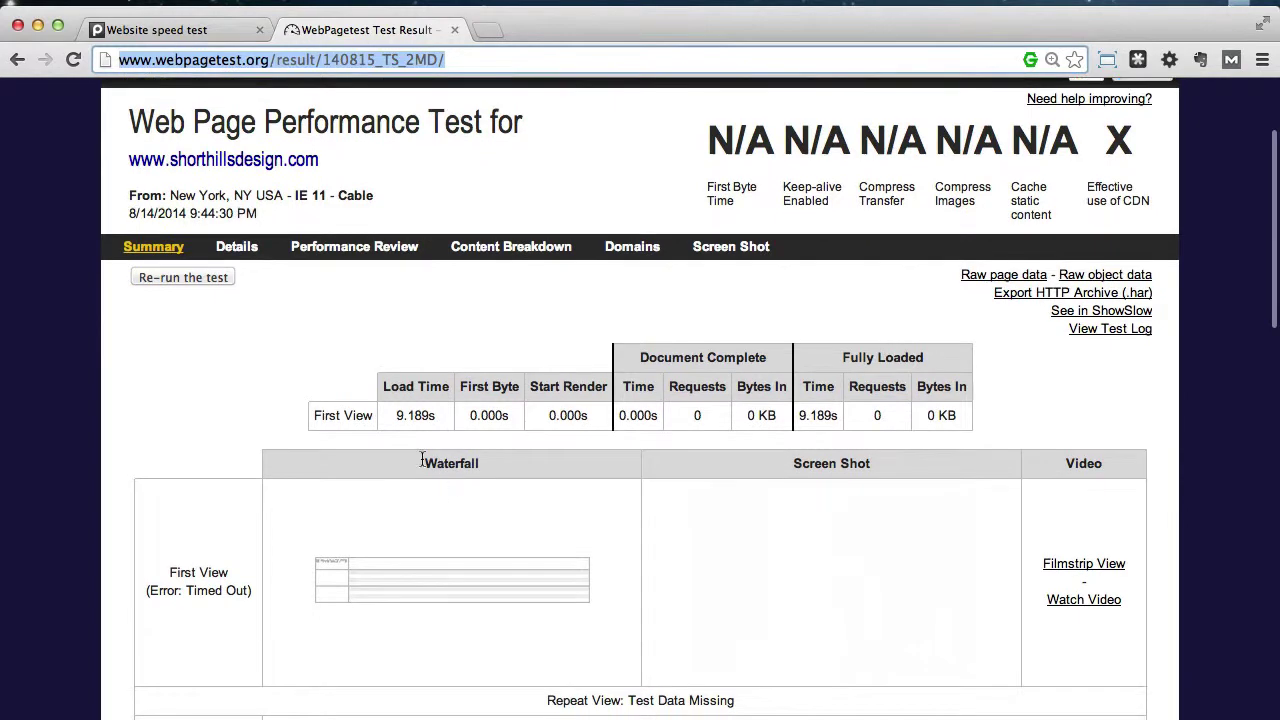
{"action": "left_click_drag", "start_coordinate": [400, 415], "coordinate": [610, 415]}
{"action": "left_click", "coordinate": [610, 415]}
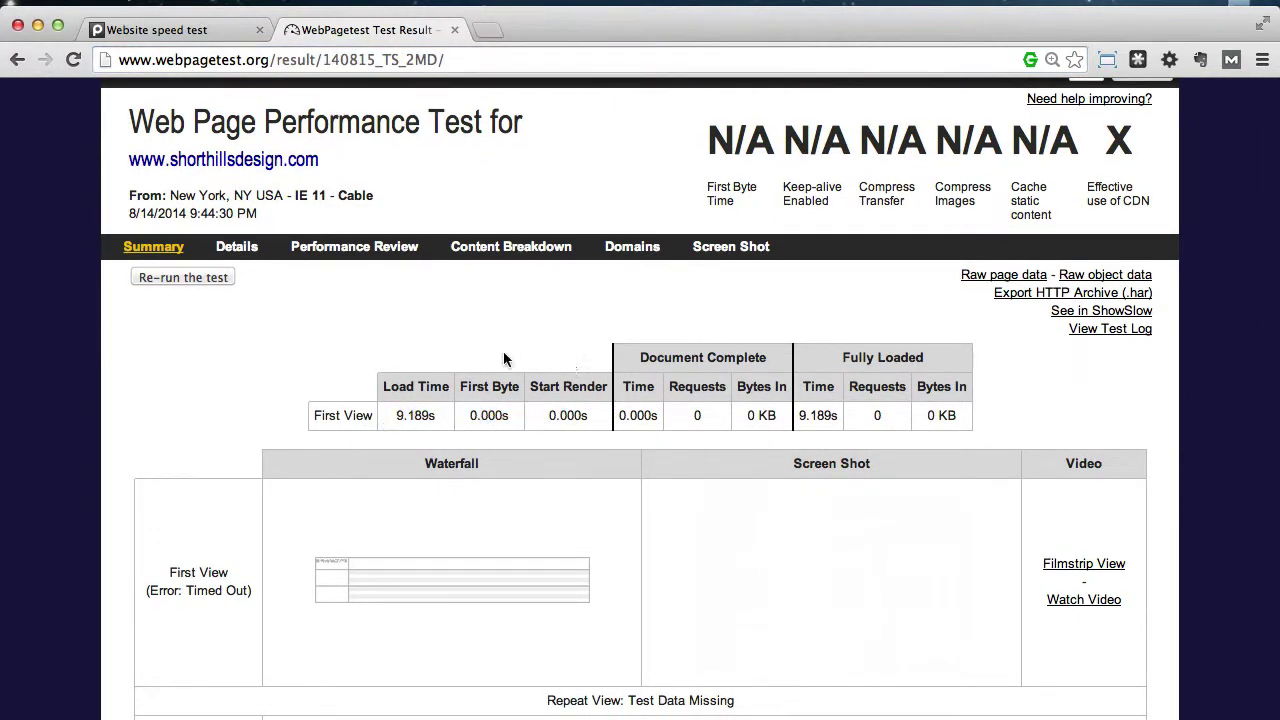
{"action": "scroll", "coordinate": [490, 365], "scroll_direction": "down", "scroll_amount": 2}
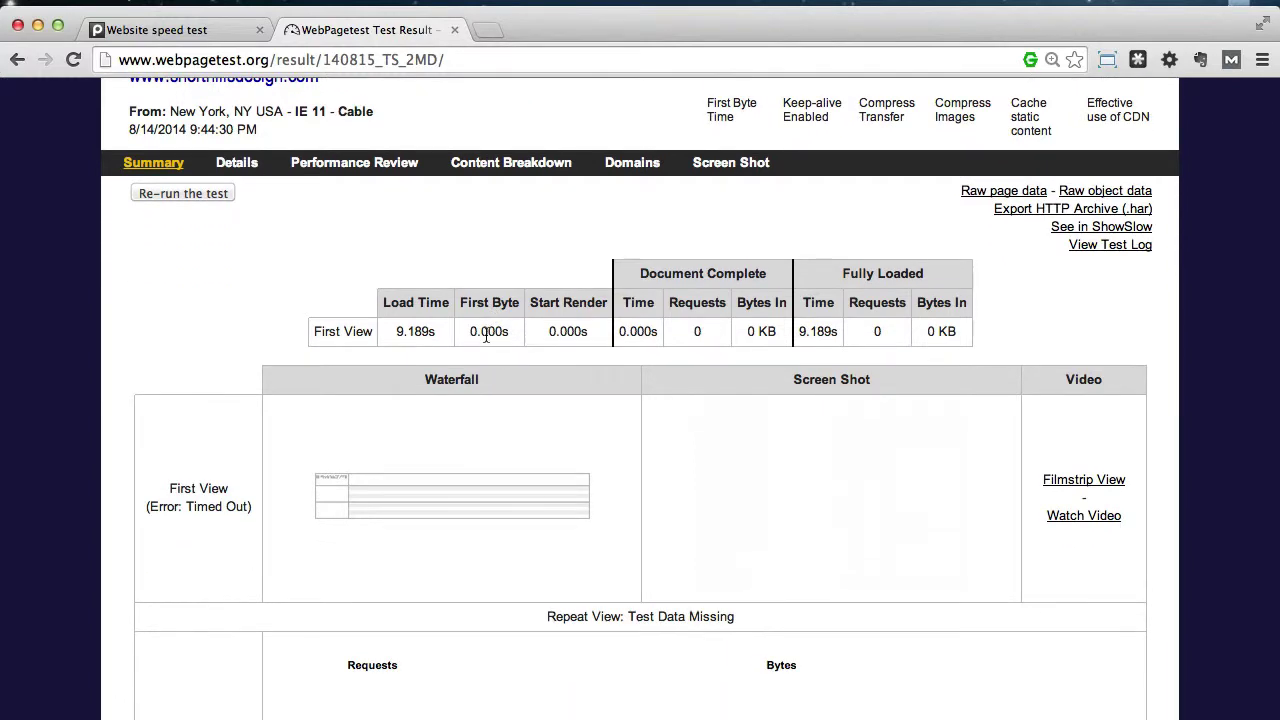
{"action": "left_click", "coordinate": [200, 34]}
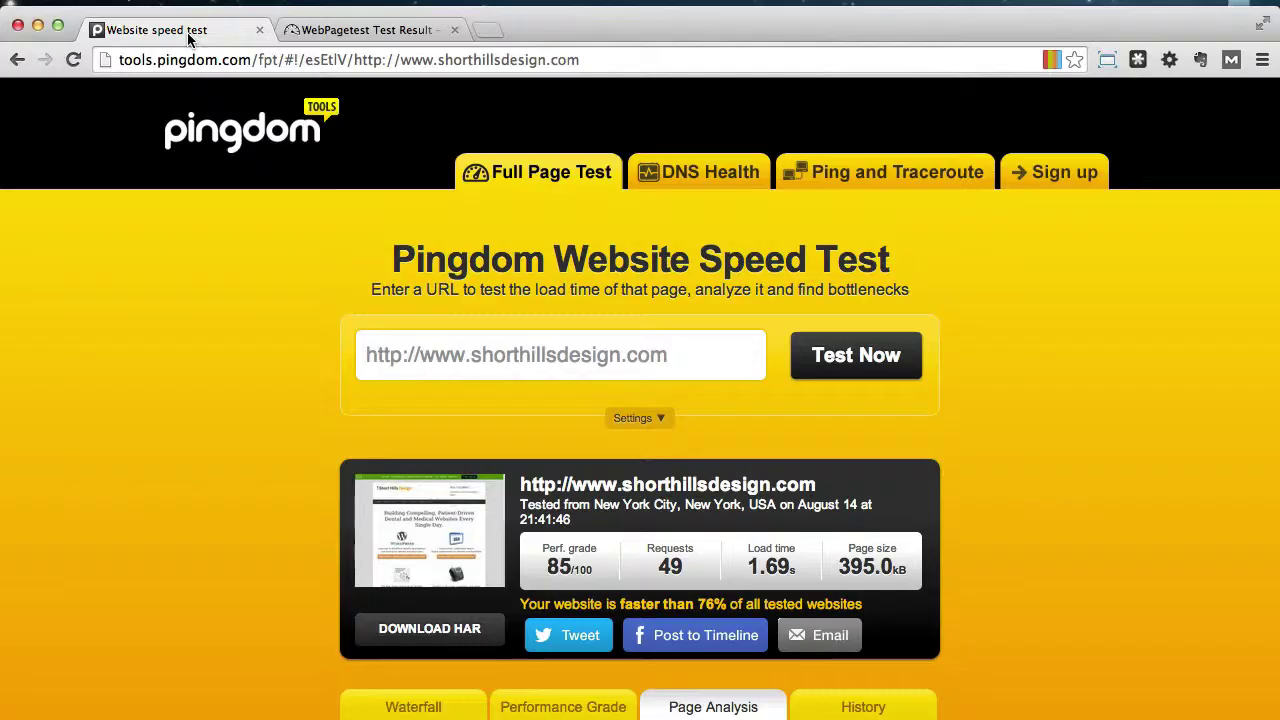